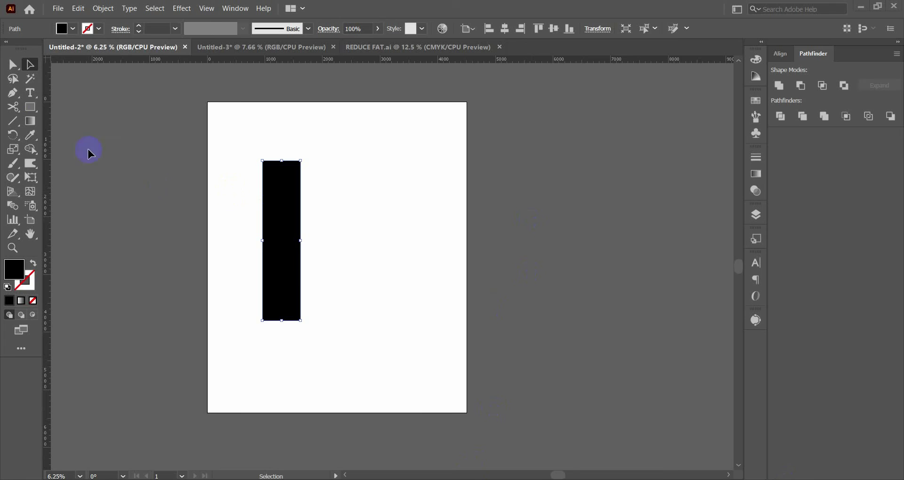
Create a new blank document, then close it and return to the black bar drawing
click(13, 64)
click(30, 65)
click(90, 110)
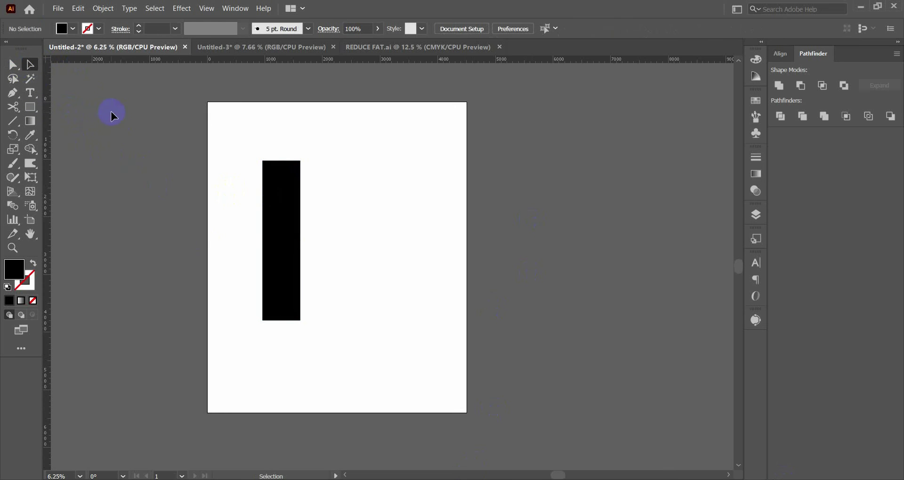
click(57, 9)
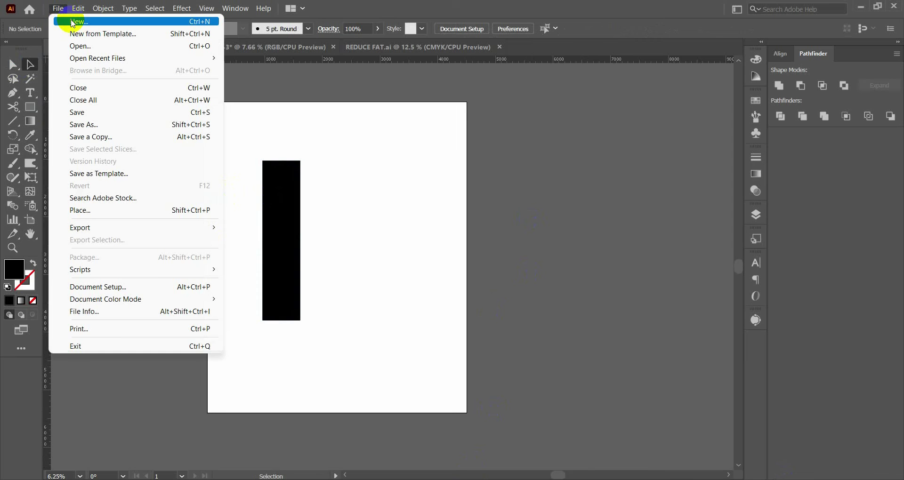
click(73, 22)
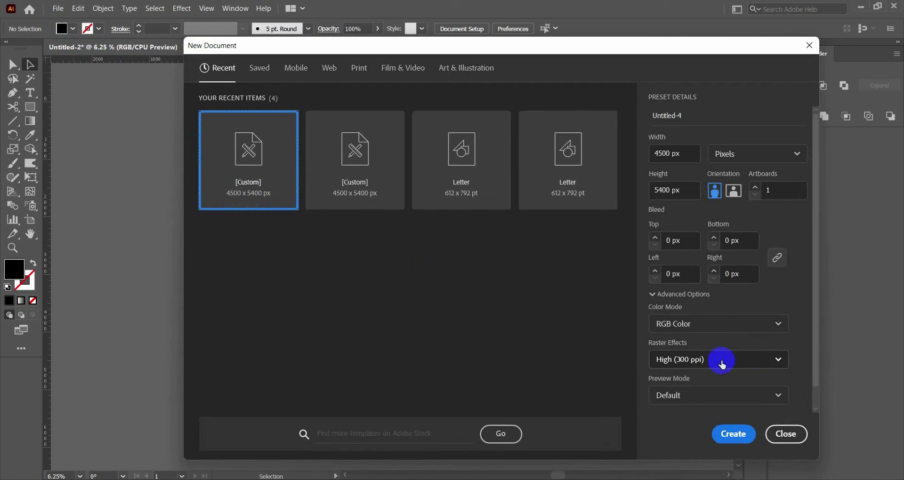
click(714, 328)
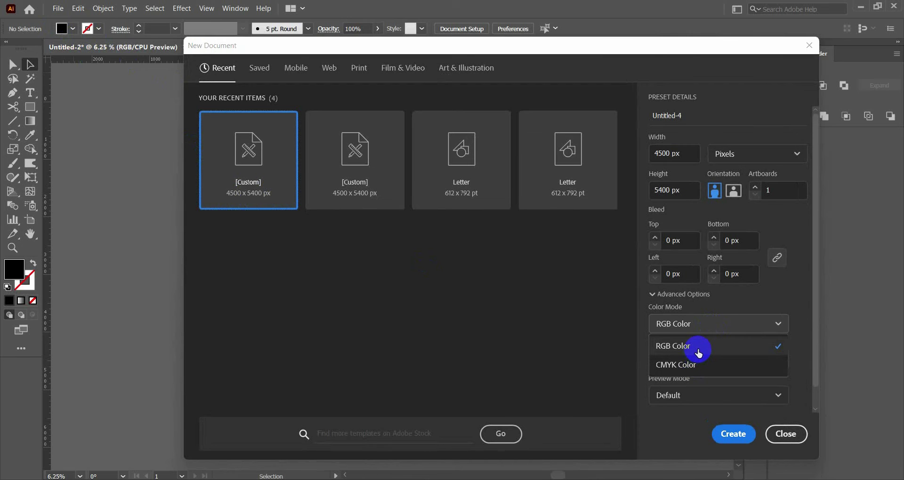
click(732, 432)
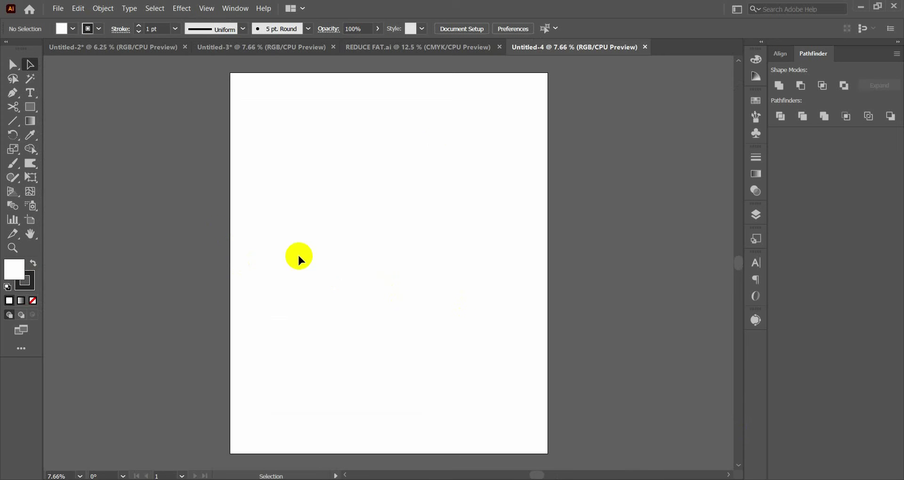
click(645, 48)
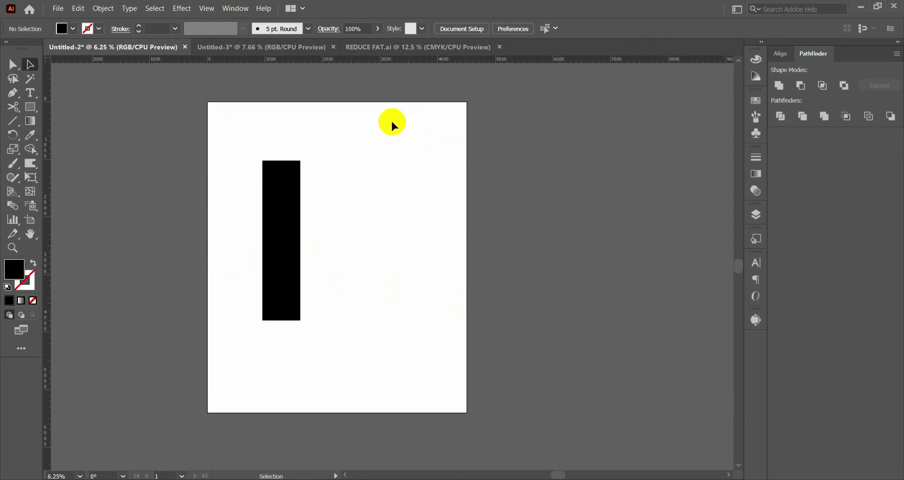
Nudge the black bar slightly left and up, then reselect it
drag(189, 142, 302, 270)
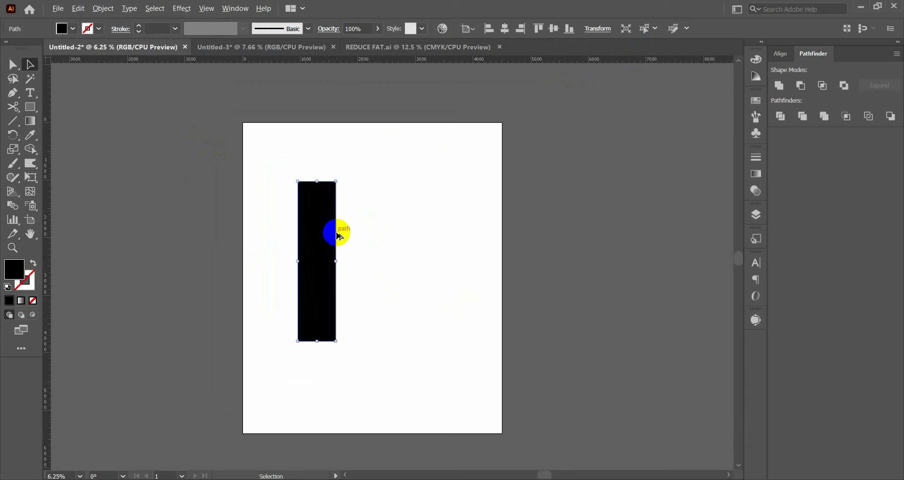
alt+scroll(337, 232, up, 1)
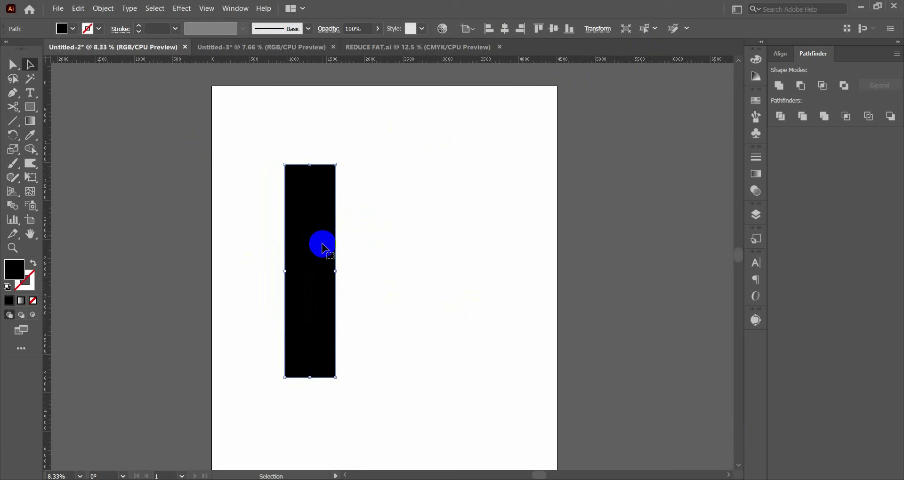
click(269, 141)
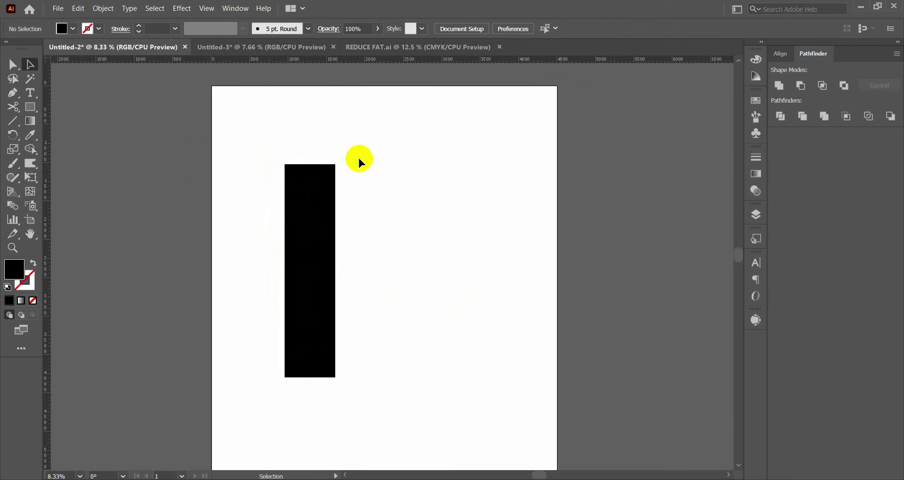
drag(323, 231, 308, 227)
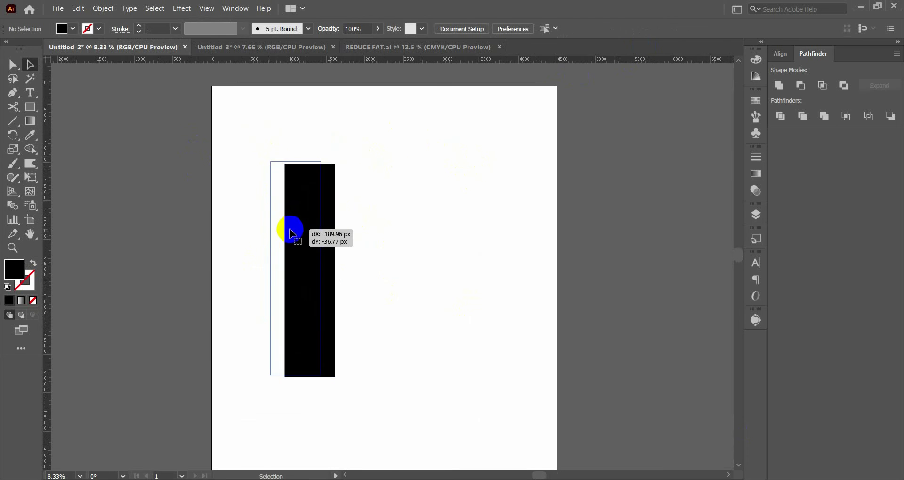
click(338, 218)
drag(253, 142, 295, 232)
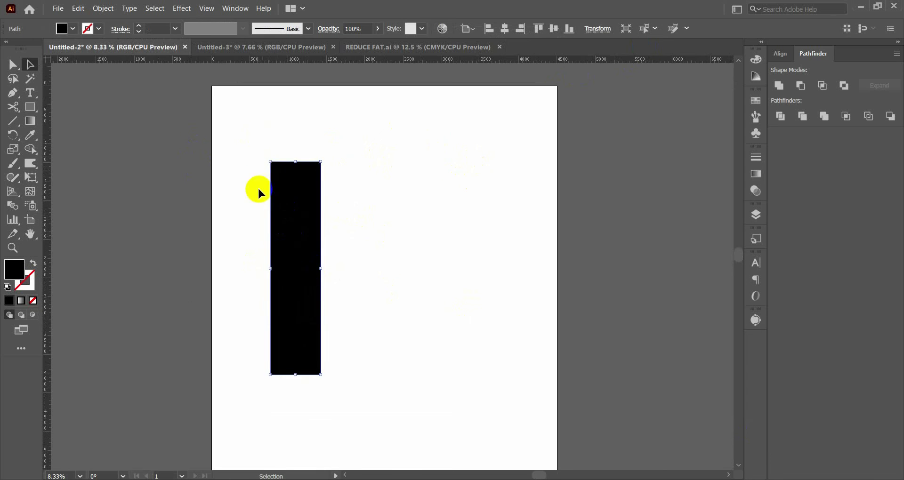
Draw a trial rectangle beside the bar, then delete it
click(45, 107)
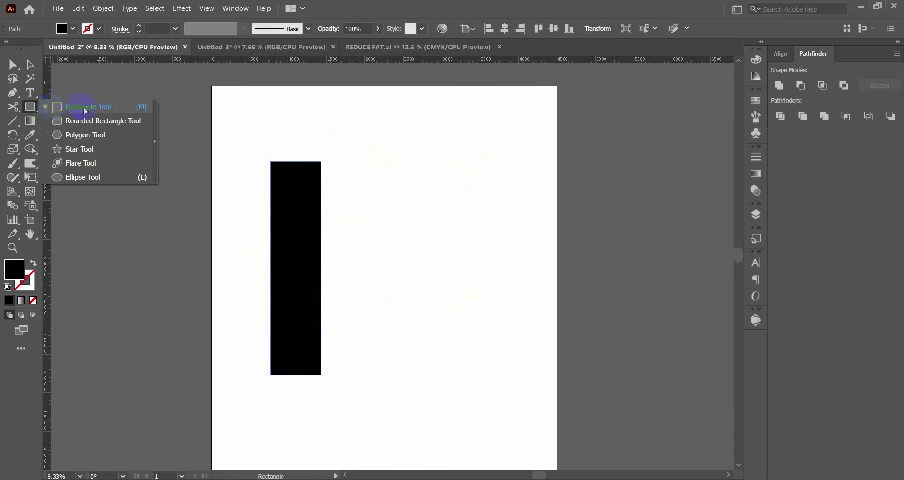
click(85, 111)
drag(325, 162, 372, 375)
click(23, 62)
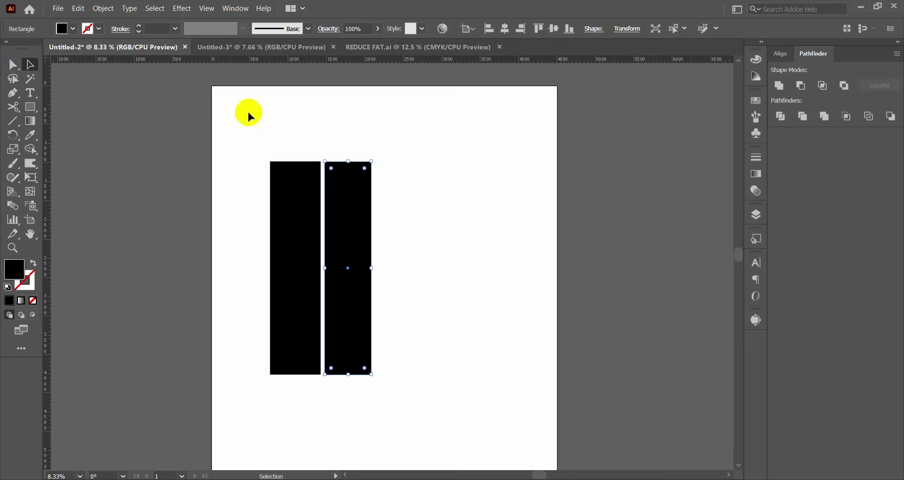
click(367, 282)
key(Delete)
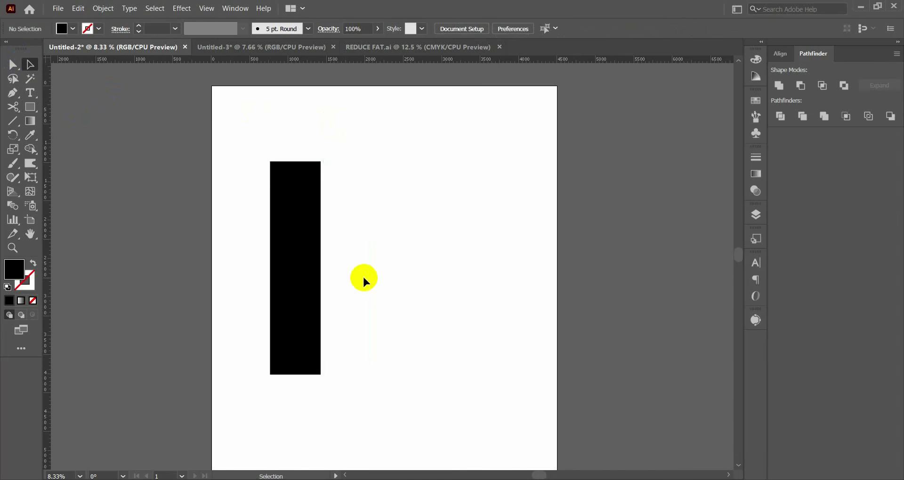
Alt-drag copies of the black bar to make a row of four bars
mouse_move(295, 226)
mouse_down()
mouse_move(367, 238)
mouse_move(349, 227)
mouse_up()
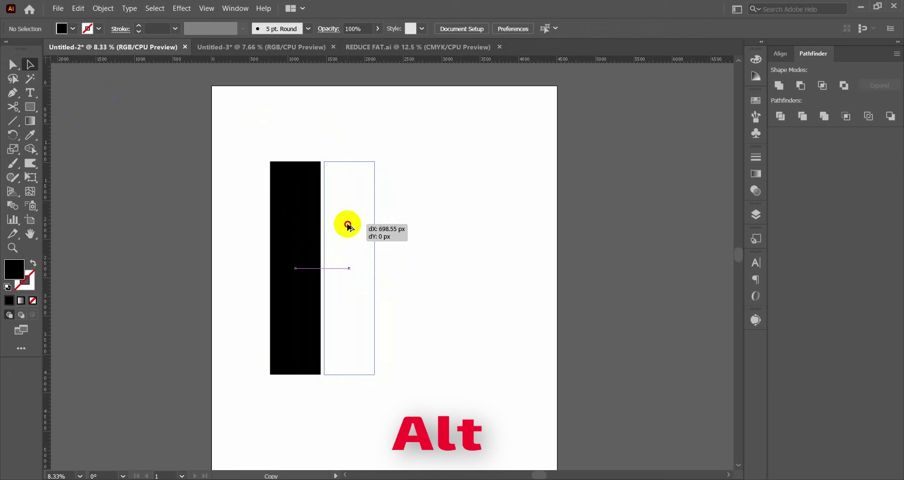
drag(349, 226, 350, 227)
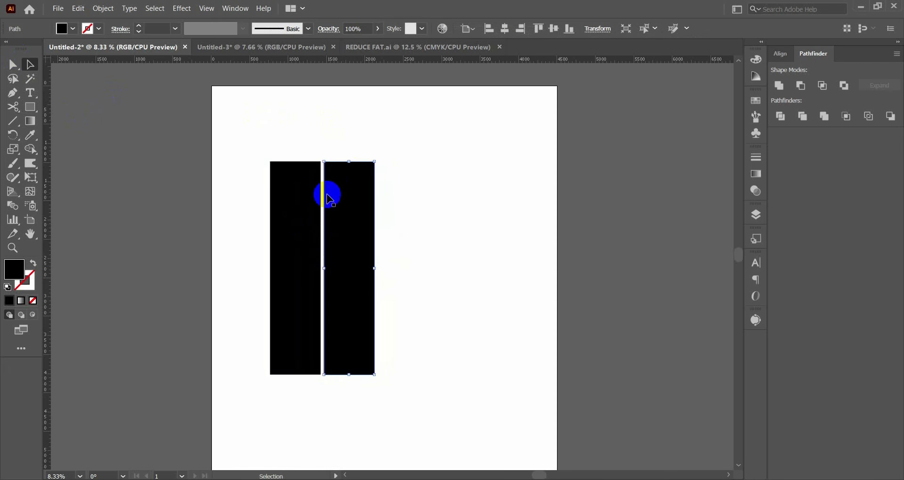
drag(239, 141, 389, 280)
drag(352, 226, 457, 228)
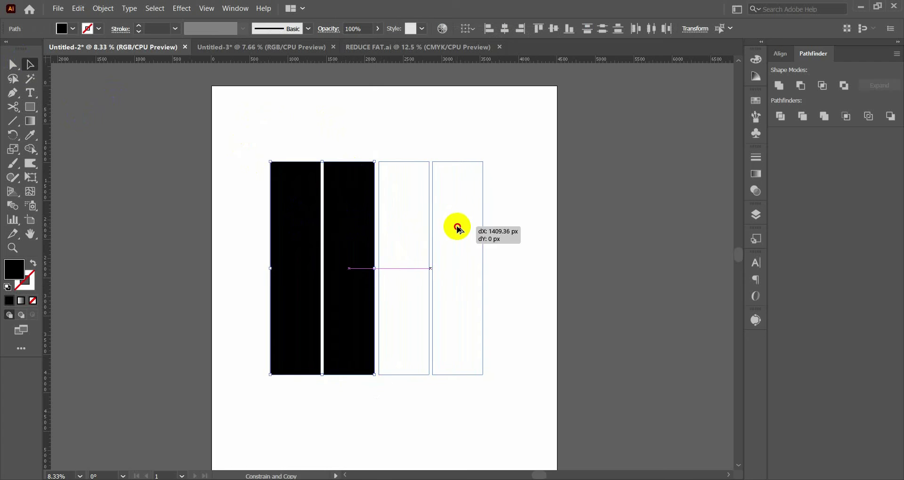
drag(457, 229, 430, 233)
click(278, 172)
Space the four bars with Horizontal Distribute Center and scale them as one block
key(ctrl+a)
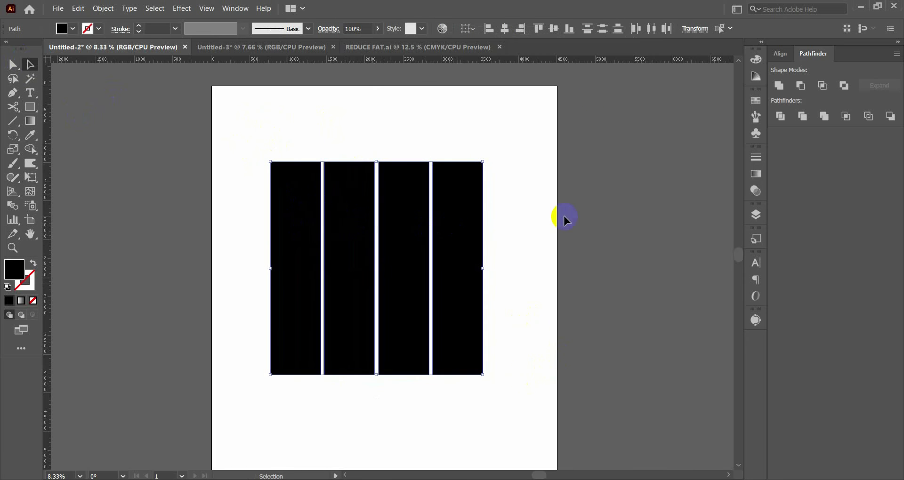
click(651, 29)
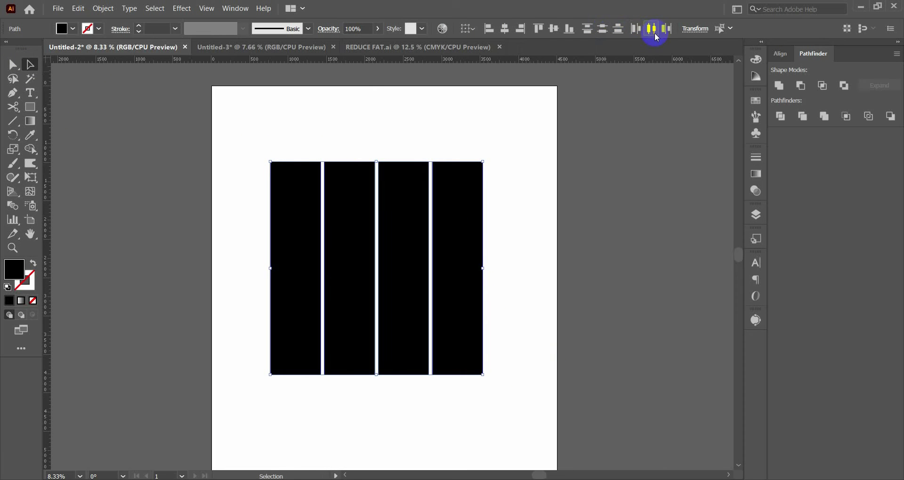
click(600, 105)
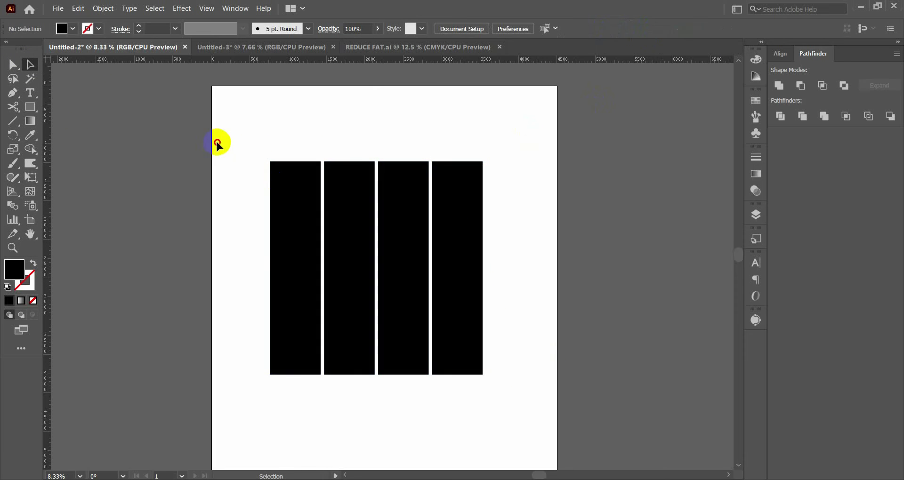
mouse_move(218, 142)
mouse_down()
mouse_move(503, 383)
mouse_move(435, 343)
mouse_up()
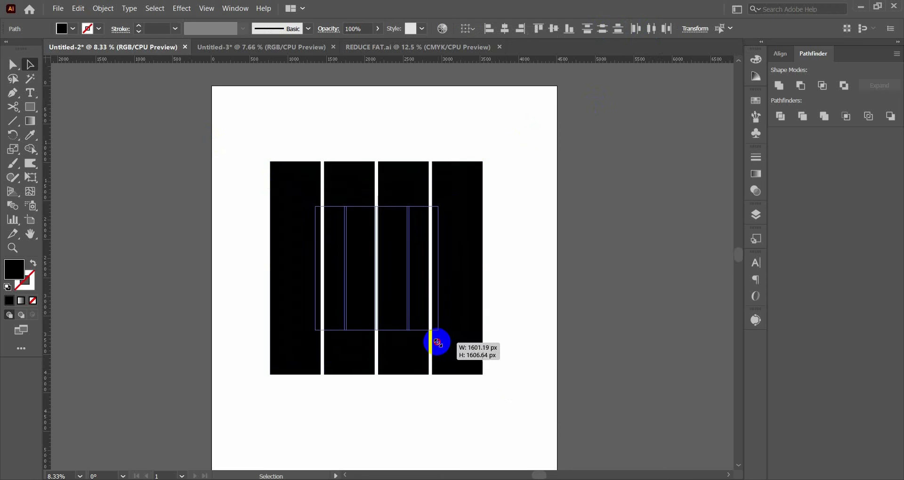
mouse_move(439, 297)
mouse_down()
mouse_move(424, 298)
mouse_move(468, 339)
mouse_up()
Highlight f7934a in the bicycle t shirt notes, then minimize Notepad and select the leftmost bar
click(504, 249)
key(alt+Tab)
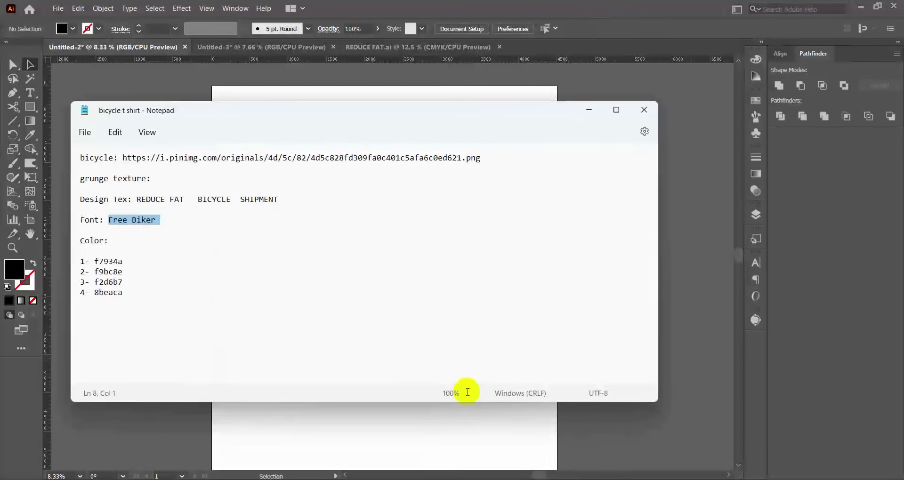
click(124, 272)
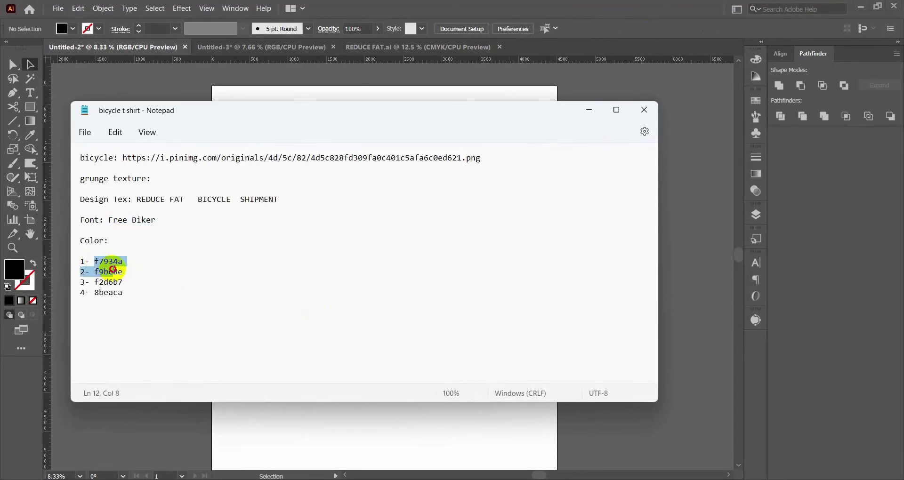
drag(96, 263, 128, 266)
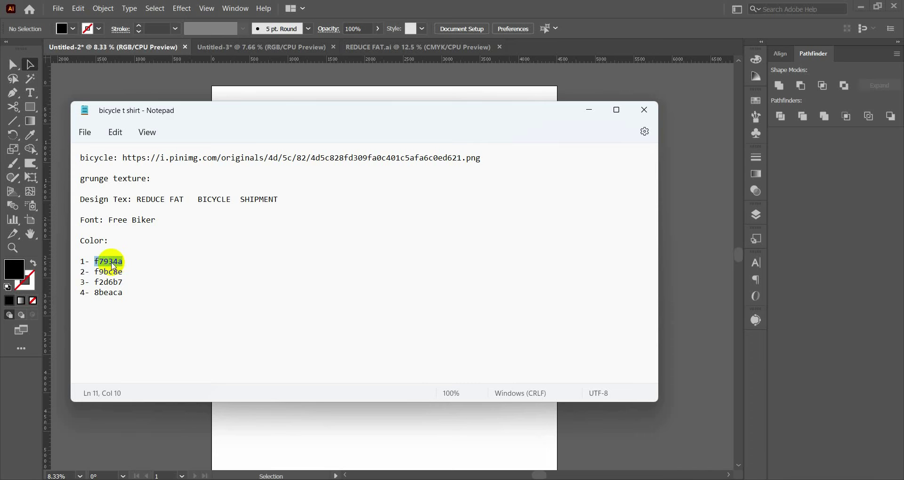
click(94, 262)
drag(96, 260, 125, 263)
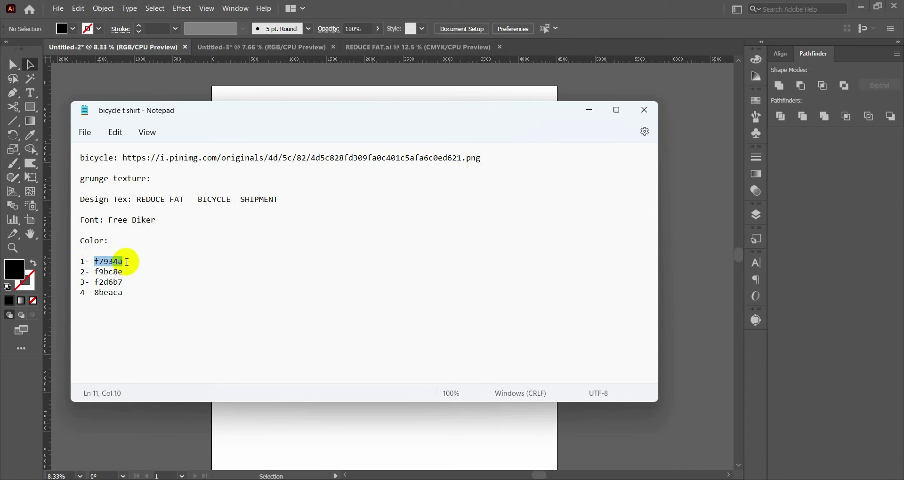
click(590, 110)
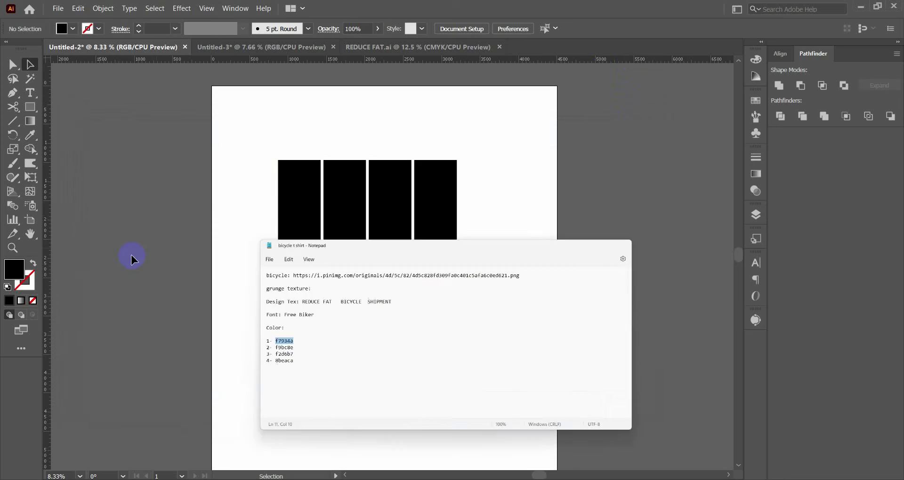
click(294, 257)
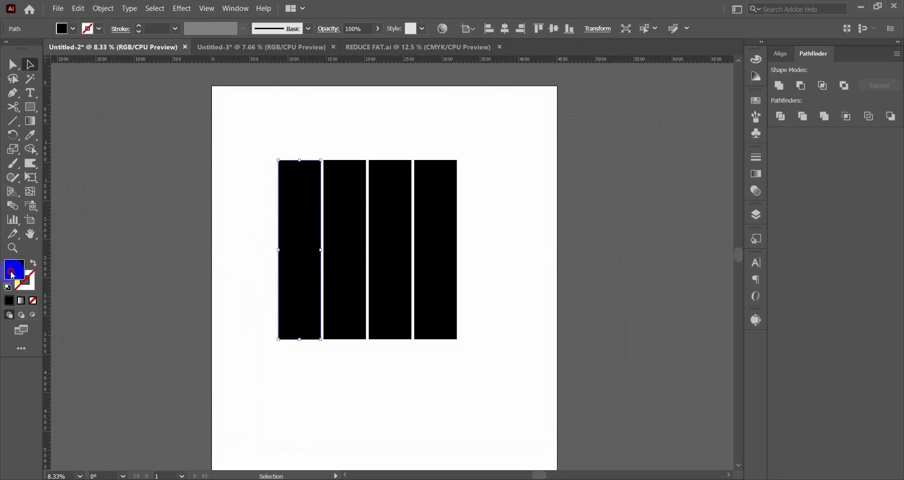
Fill the first bar orange with hex f7934a
double_click(13, 273)
drag(414, 389, 373, 397)
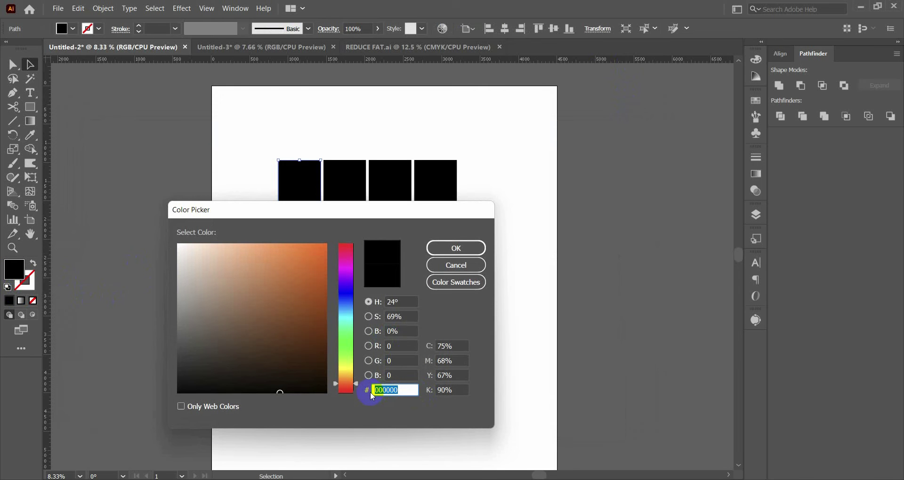
click(453, 247)
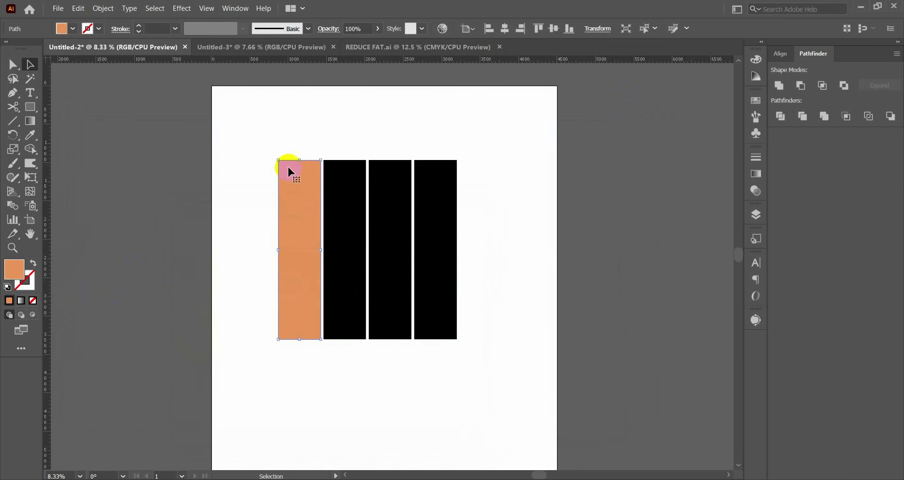
click(345, 139)
Fill the second bar with hex f9bc8e from the notes
click(366, 253)
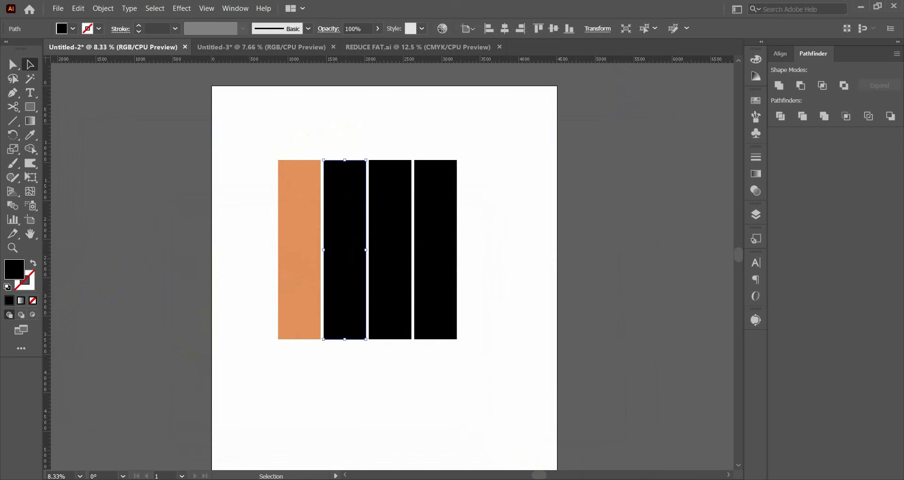
key(alt+Tab)
drag(94, 272, 151, 274)
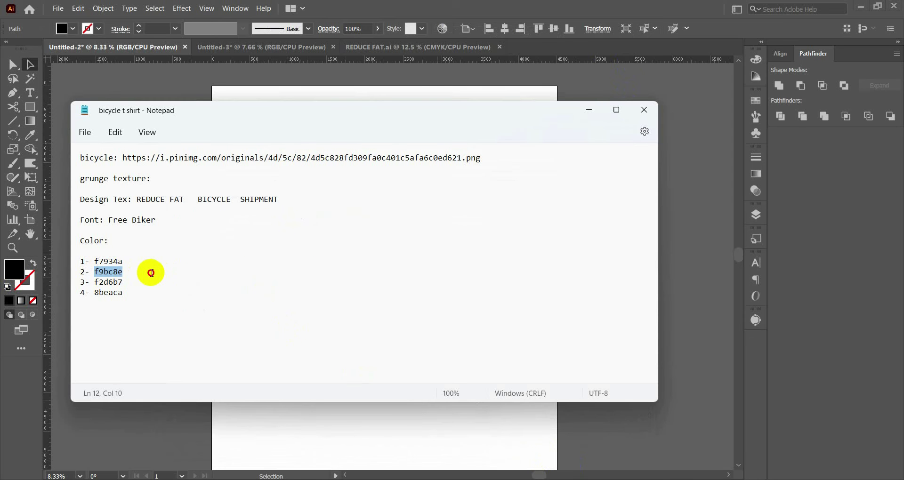
click(589, 110)
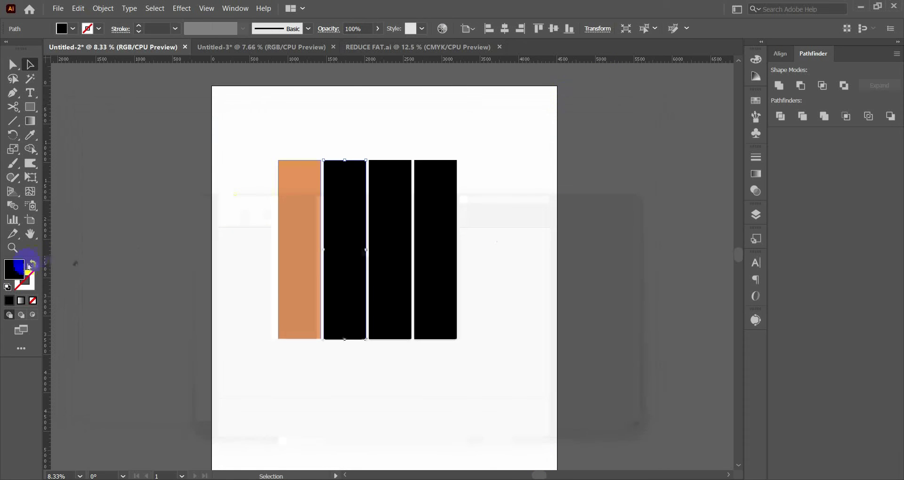
double_click(14, 270)
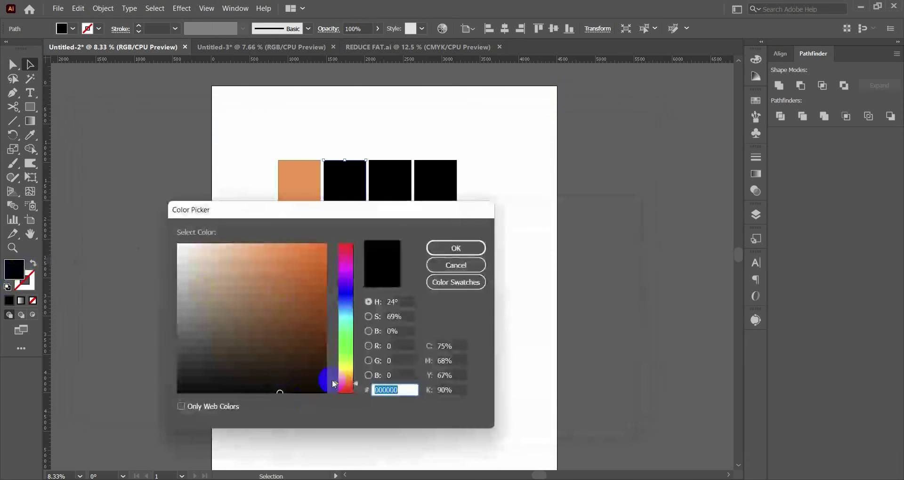
double_click(405, 389)
click(455, 250)
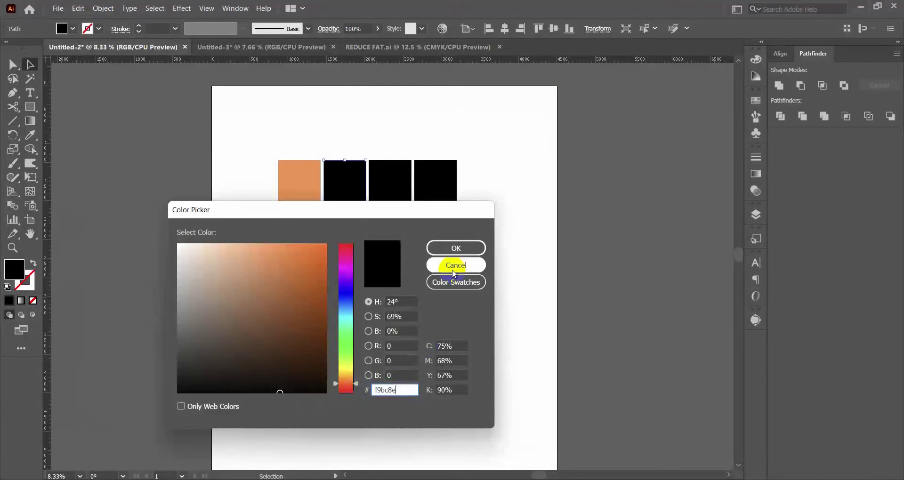
Fill the third bar beige with hex f2d6b7 from the notes
click(399, 226)
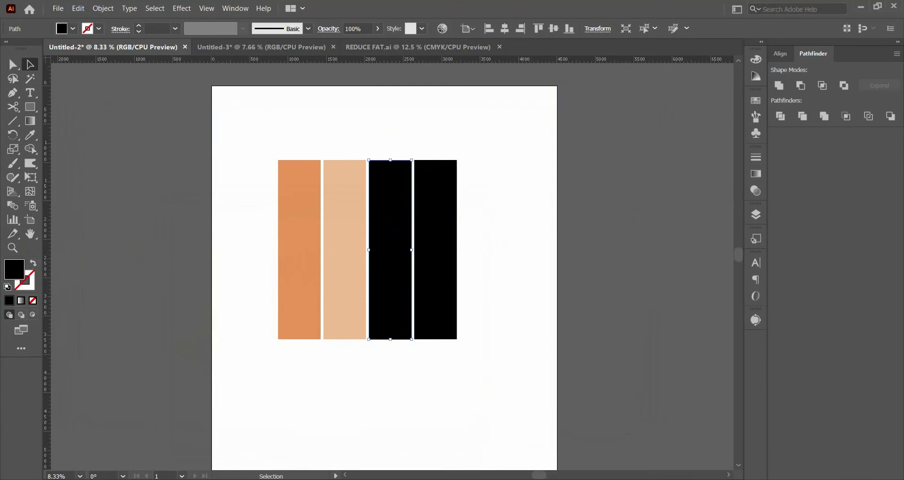
key(alt+Tab)
drag(95, 283, 132, 285)
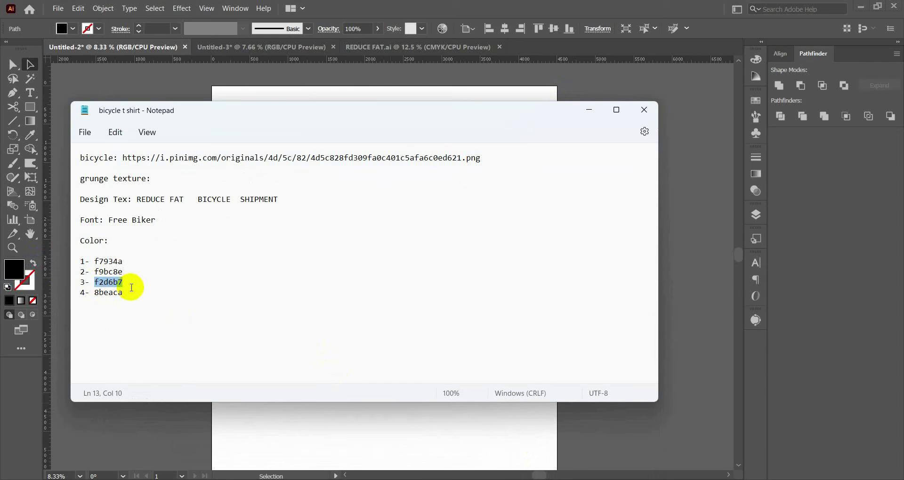
click(590, 110)
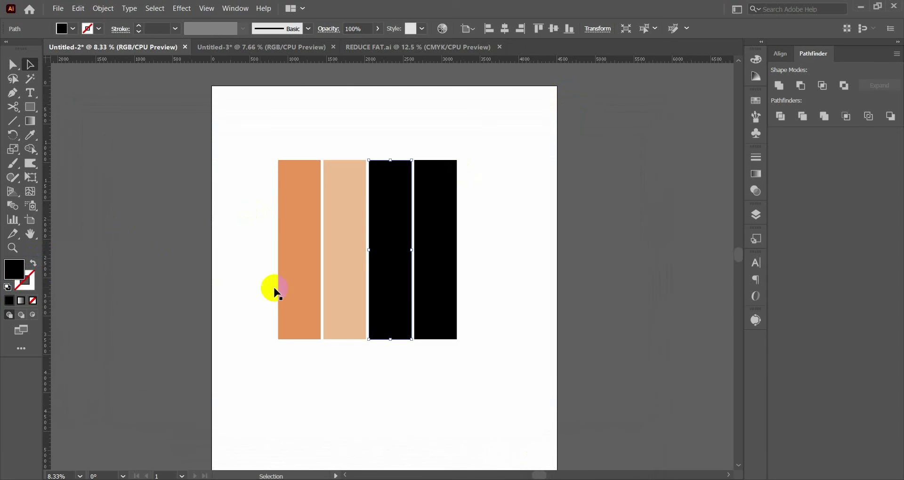
double_click(13, 270)
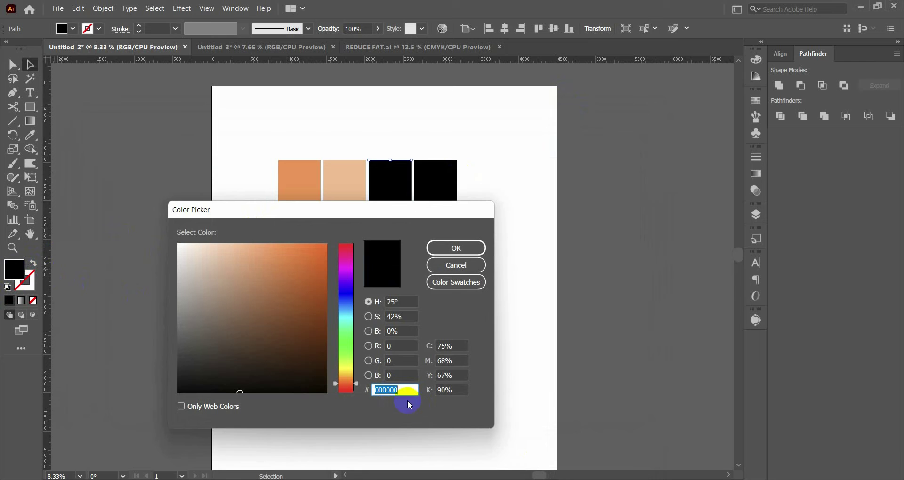
text(f2d6b7)
click(474, 248)
Fill the fourth bar mint with hex 8beaca copied from the notes
click(441, 254)
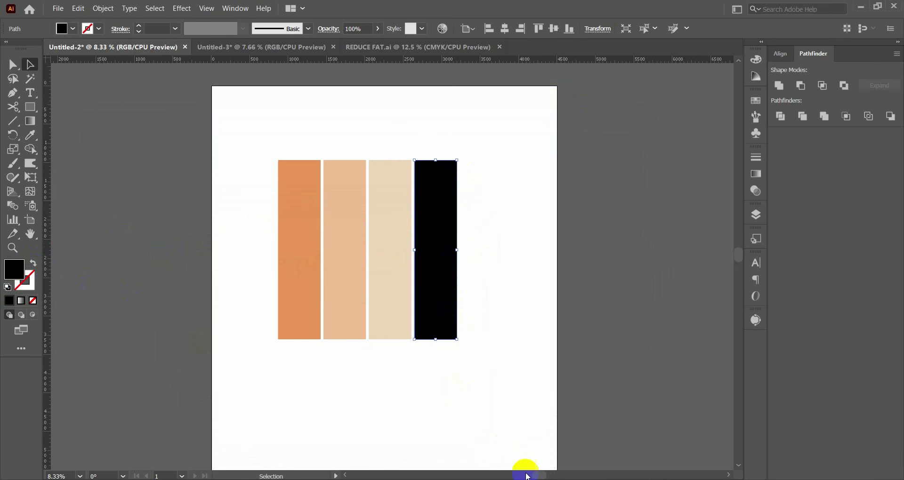
key(alt+Tab)
double_click(96, 294)
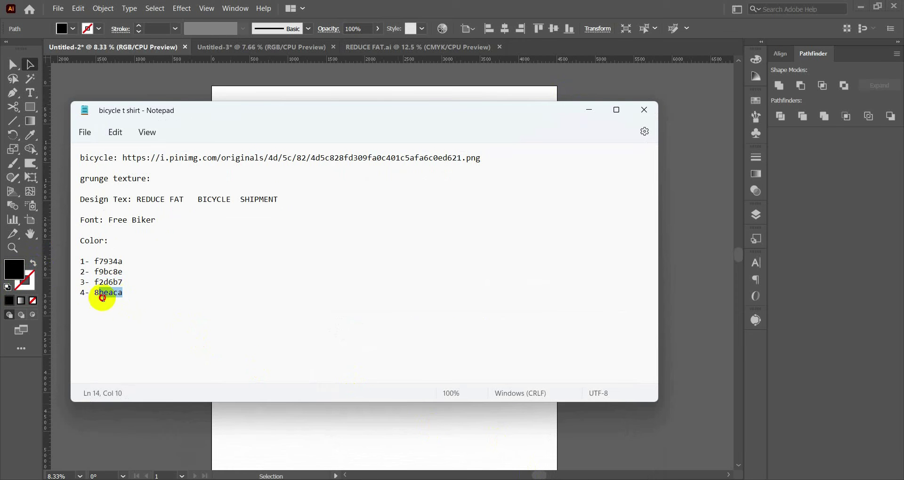
key(ctrl+c)
click(589, 110)
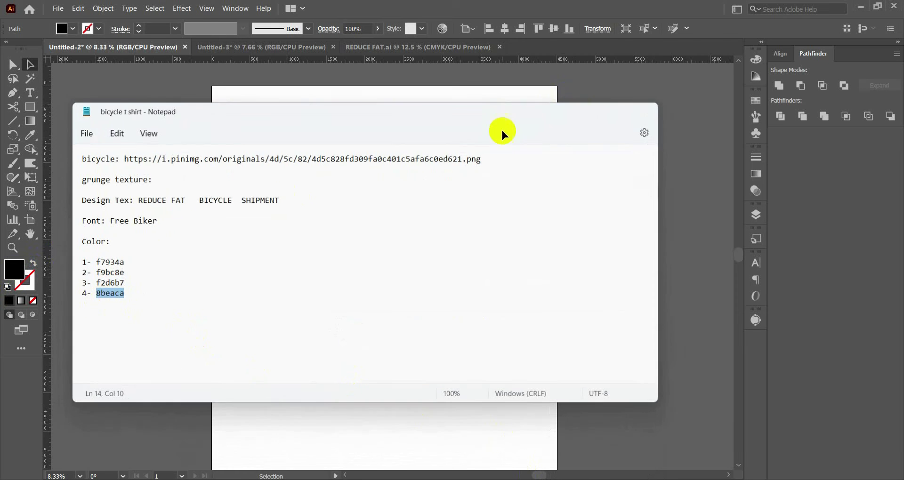
double_click(15, 273)
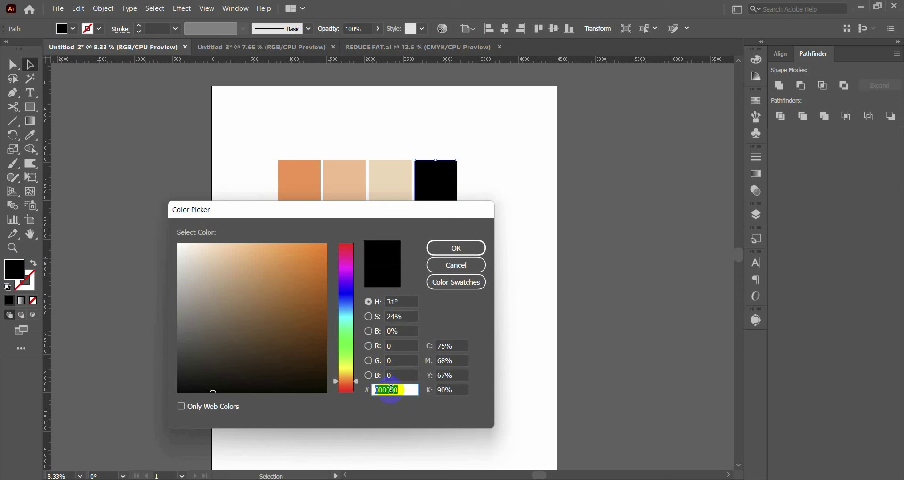
key(ctrl+v)
click(445, 249)
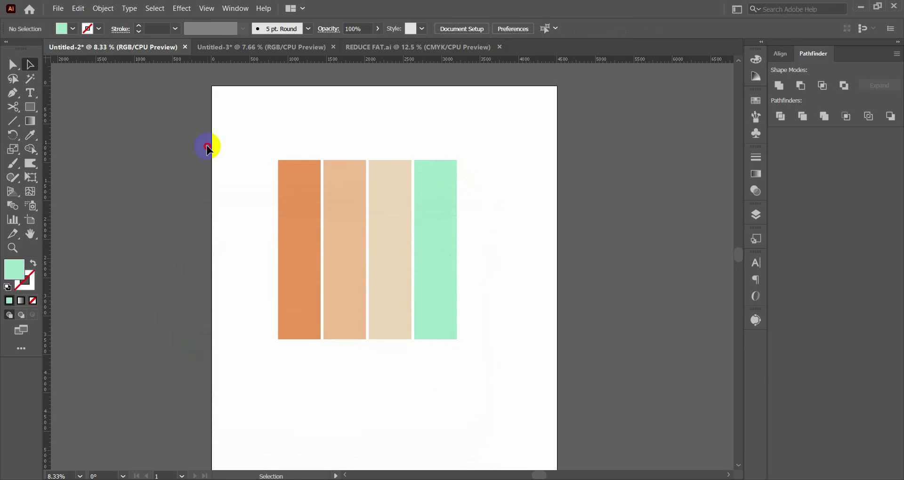
Shrink the four coloured bars slightly about their centre and reposition the block
drag(208, 148, 482, 372)
shift+click(457, 340)
shift+click(456, 340)
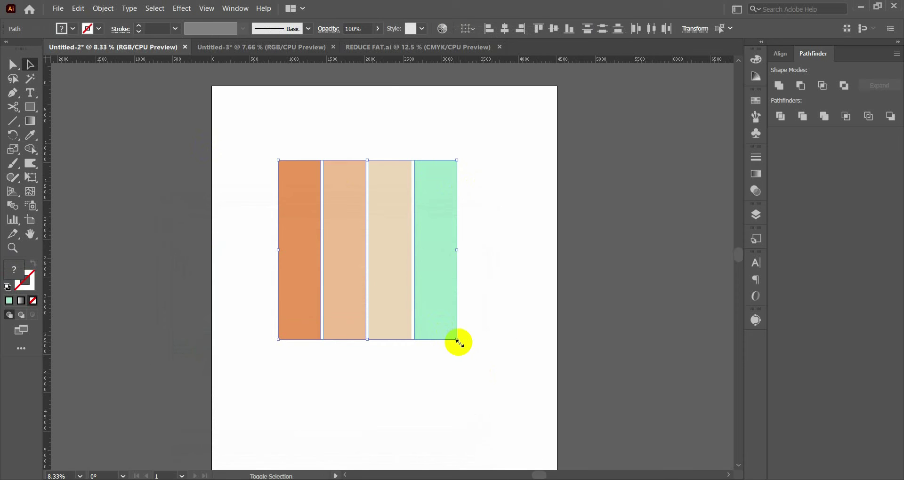
shift+click(457, 341)
shift+click(456, 340)
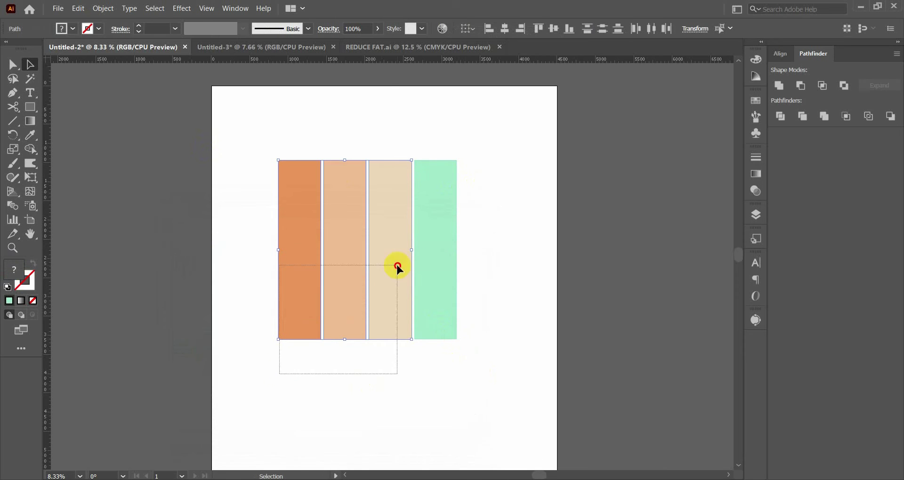
drag(459, 340, 438, 321)
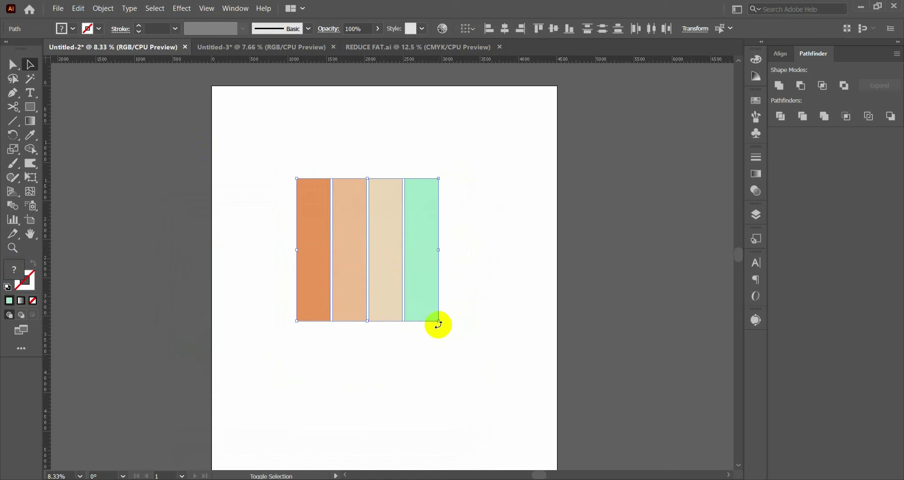
drag(412, 289, 426, 312)
click(461, 307)
Copy the bicycle image link from line 1 of the design notes, then minimize Notepad
scroll(415, 293, up, 1)
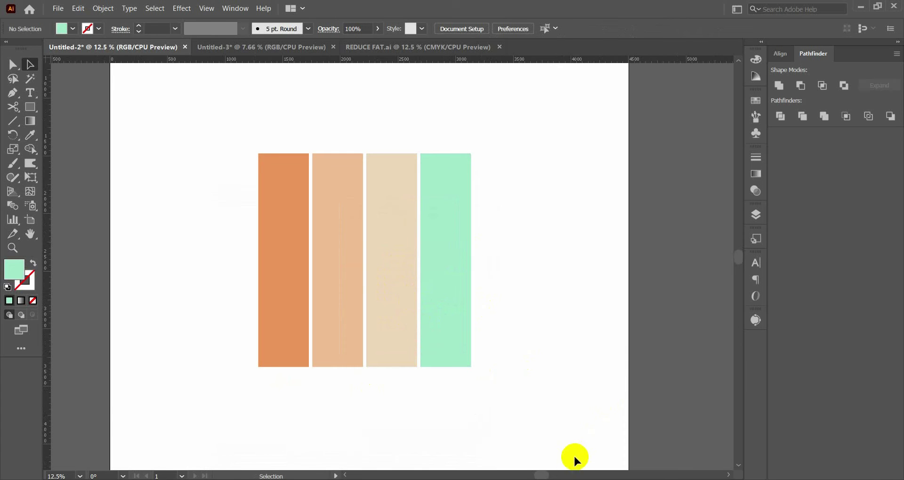
key(alt+Tab)
click(125, 158)
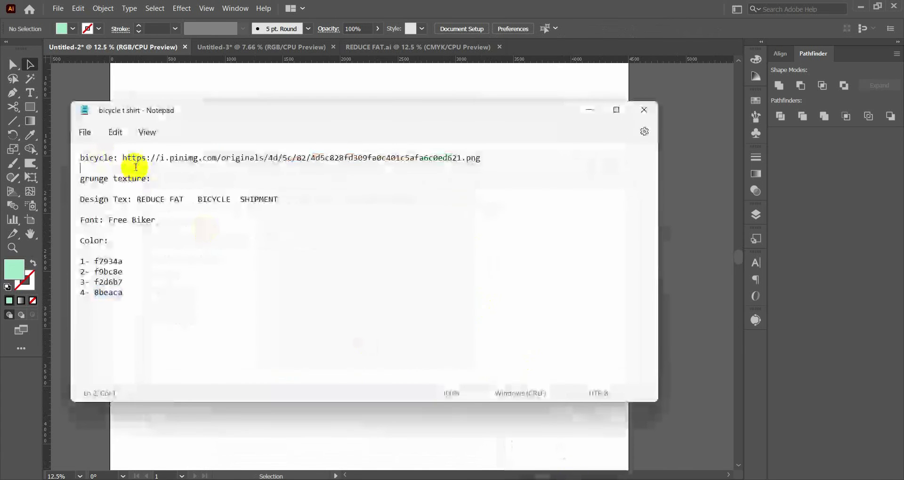
drag(125, 158, 453, 164)
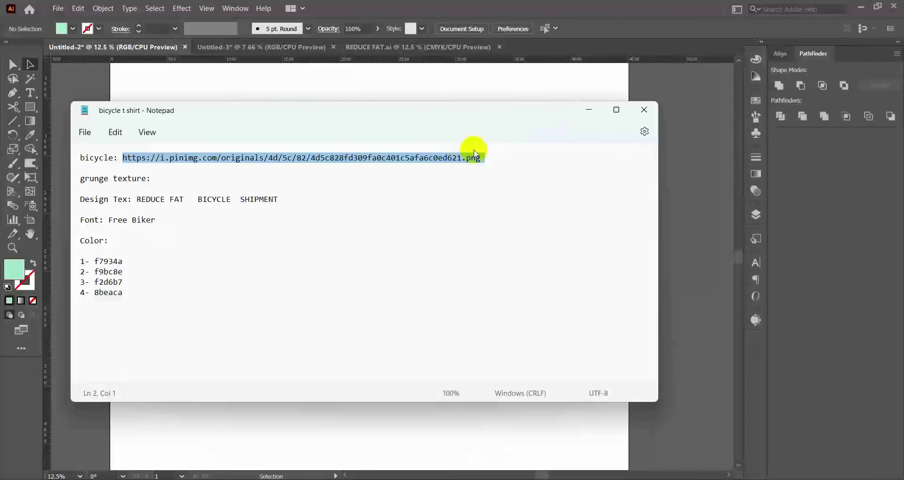
click(591, 107)
Load the bicycle link in a new Chrome tab, then close that tab
key(alt+Tab)
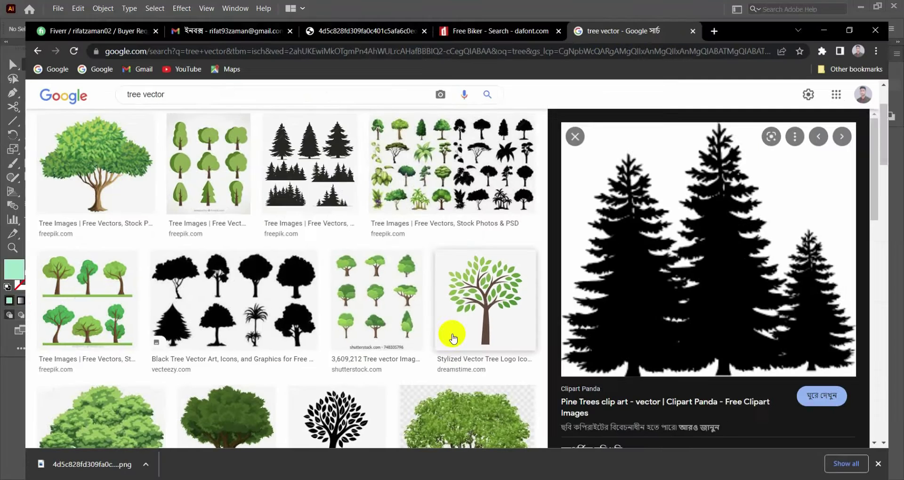
click(719, 11)
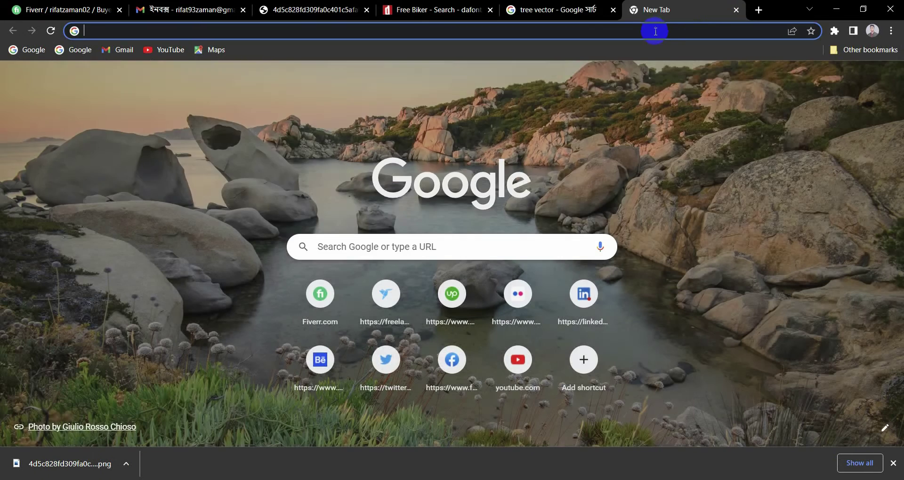
click(651, 31)
key(ctrl+v)
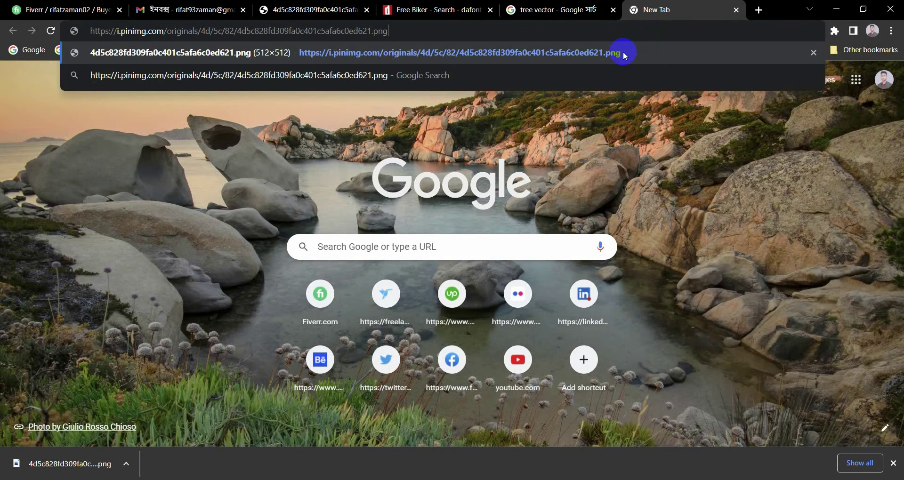
click(623, 52)
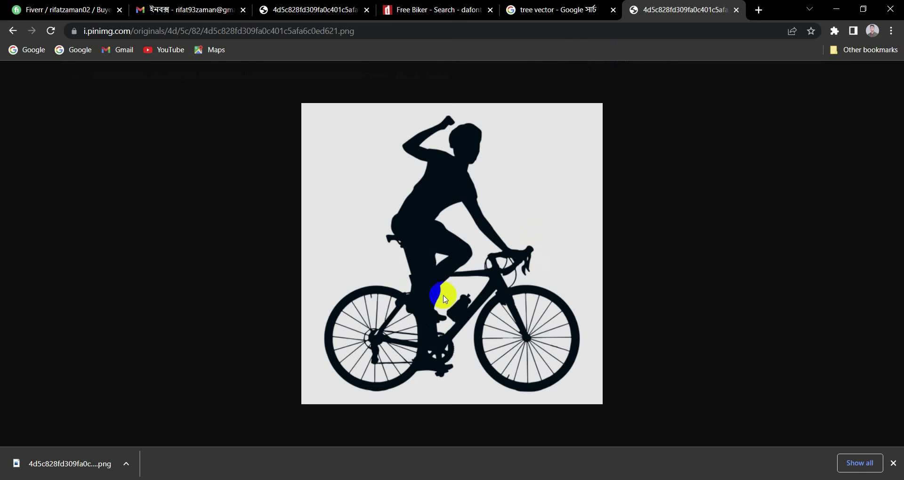
right_click(451, 222)
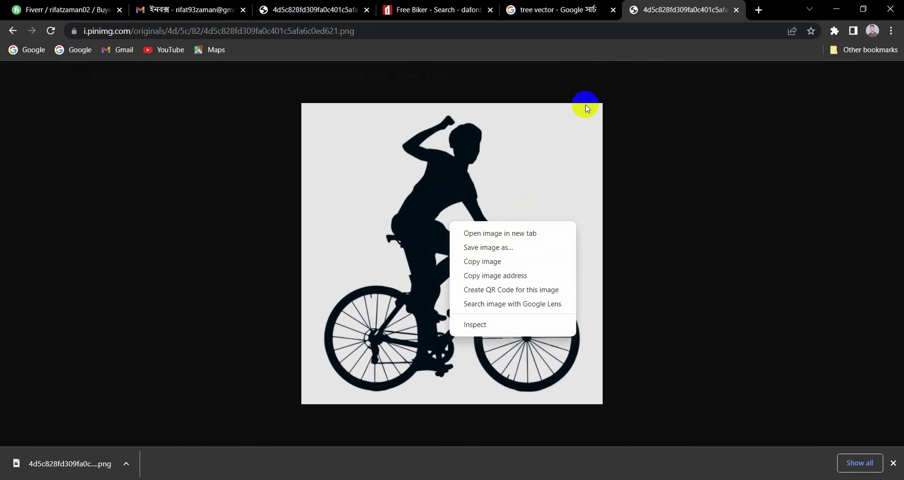
middle_click(665, 12)
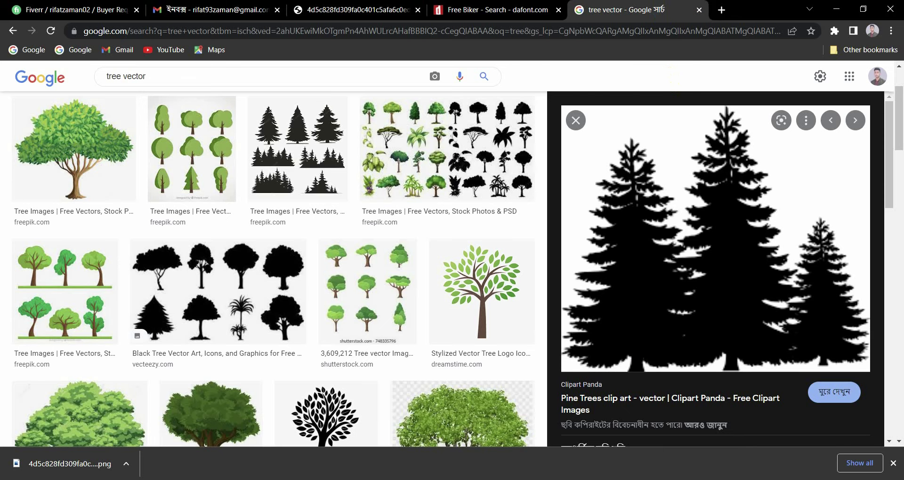
key(alt+Tab)
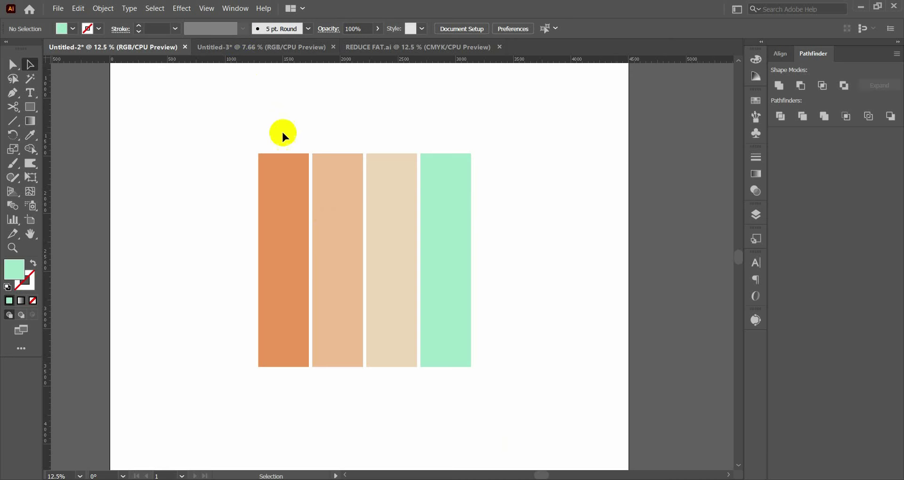
Drag the cyclist onto the artboard, enlarge it slightly and set it right of the mint bar
click(242, 48)
mouse_move(361, 242)
mouse_down()
mouse_move(257, 135)
mouse_move(346, 216)
mouse_move(361, 243)
mouse_up()
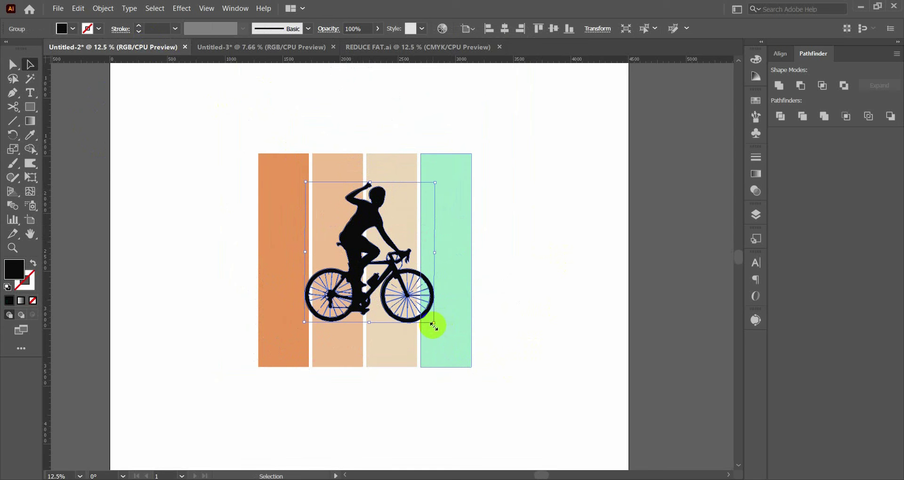
drag(434, 326, 442, 330)
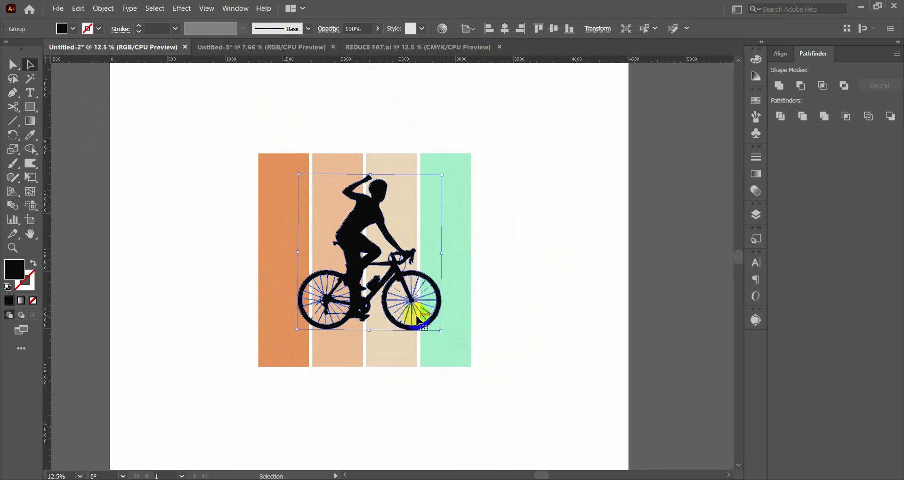
mouse_move(372, 261)
mouse_down()
mouse_move(361, 253)
mouse_move(543, 231)
mouse_up()
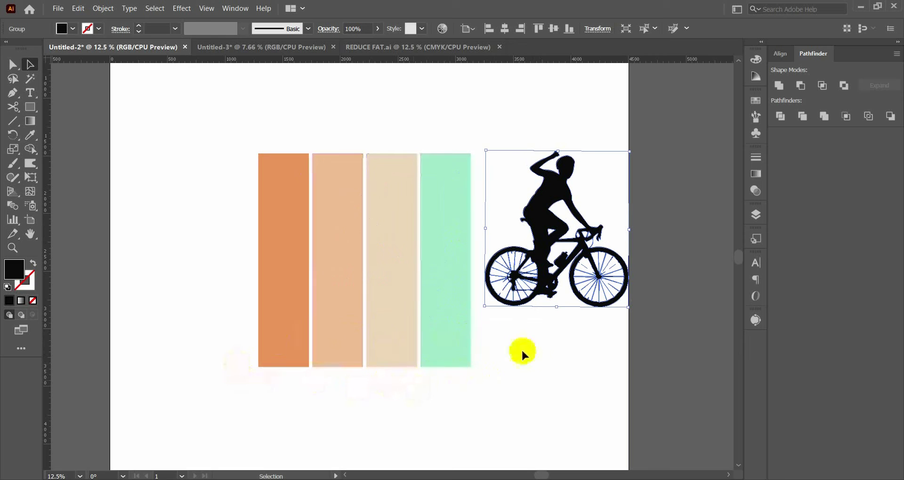
click(16, 105)
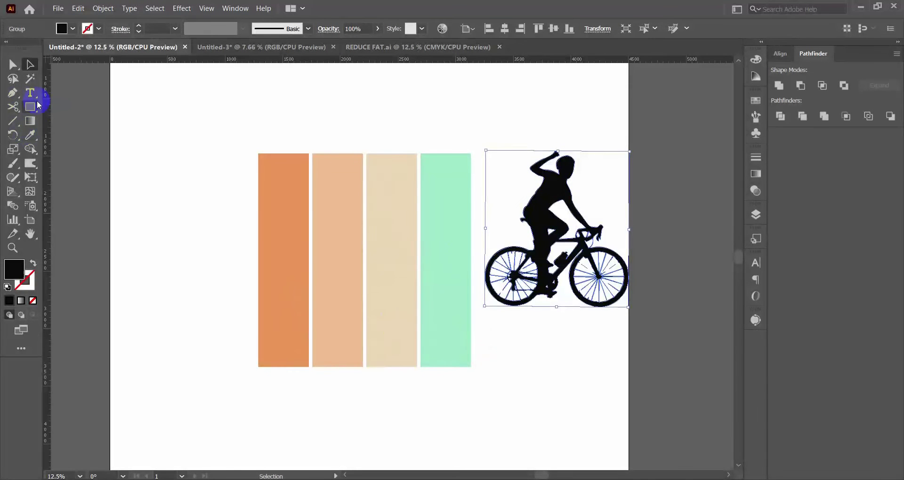
Draw a closed hill outline with the Pen tool along the bottom of the stripes
click(13, 93)
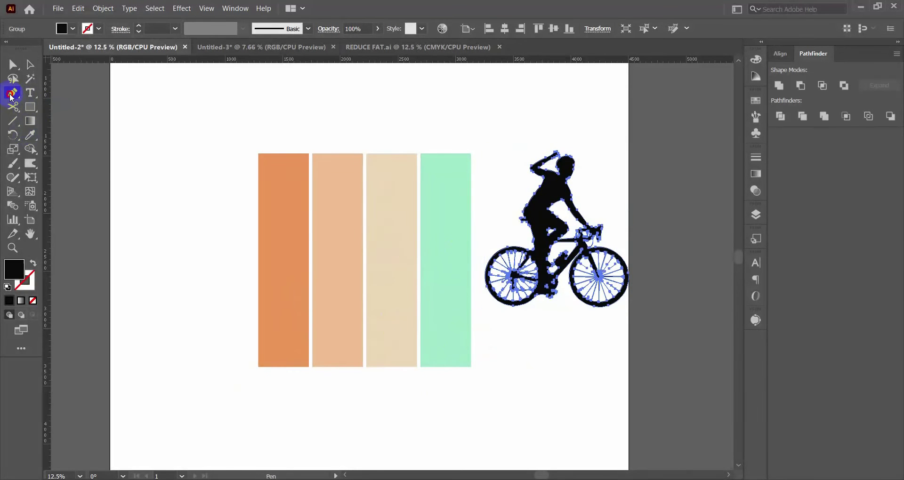
click(255, 348)
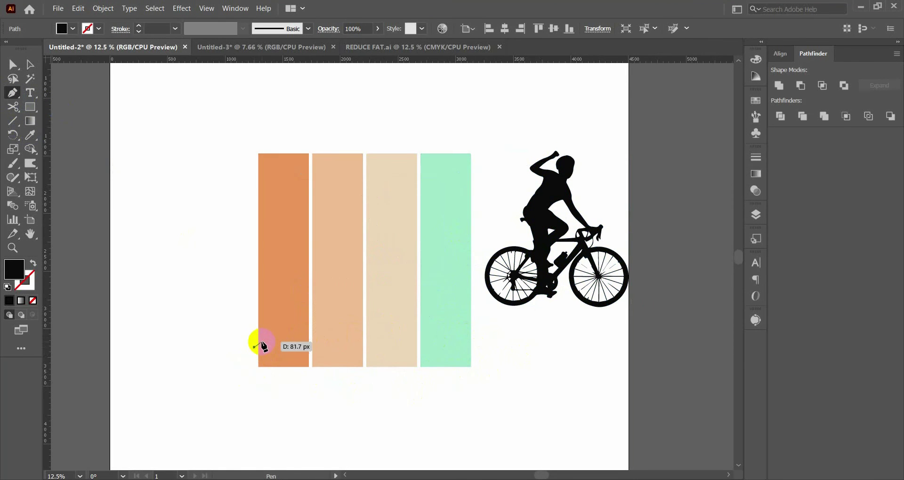
mouse_move(278, 352)
mouse_down()
mouse_move(284, 339)
mouse_move(318, 334)
mouse_move(357, 332)
mouse_move(386, 346)
mouse_move(412, 329)
mouse_move(470, 339)
mouse_up()
click(480, 359)
click(483, 377)
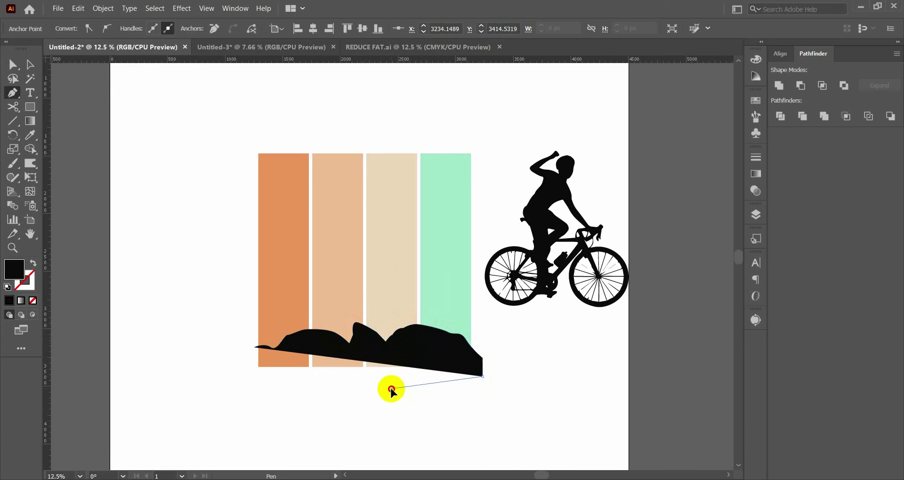
click(392, 389)
click(258, 389)
click(237, 377)
click(262, 350)
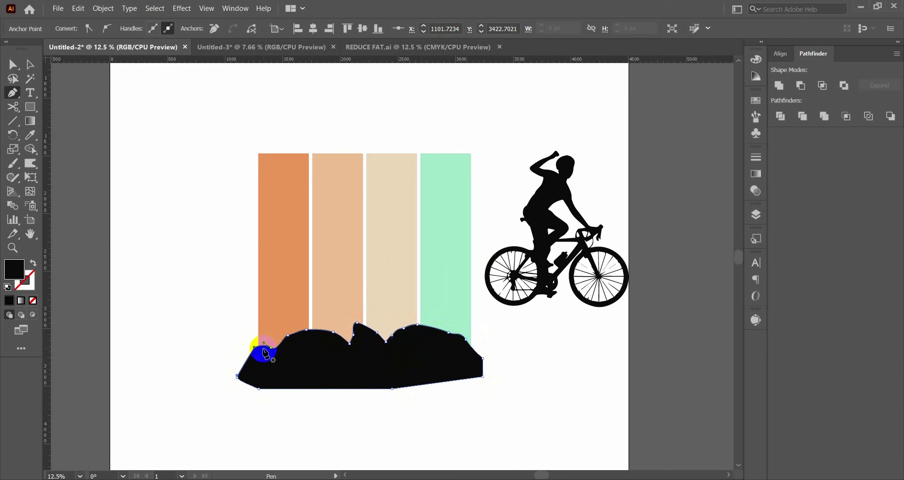
Trim away the hill parts outside the four stripes with the Shape Builder
click(31, 68)
drag(186, 125, 485, 382)
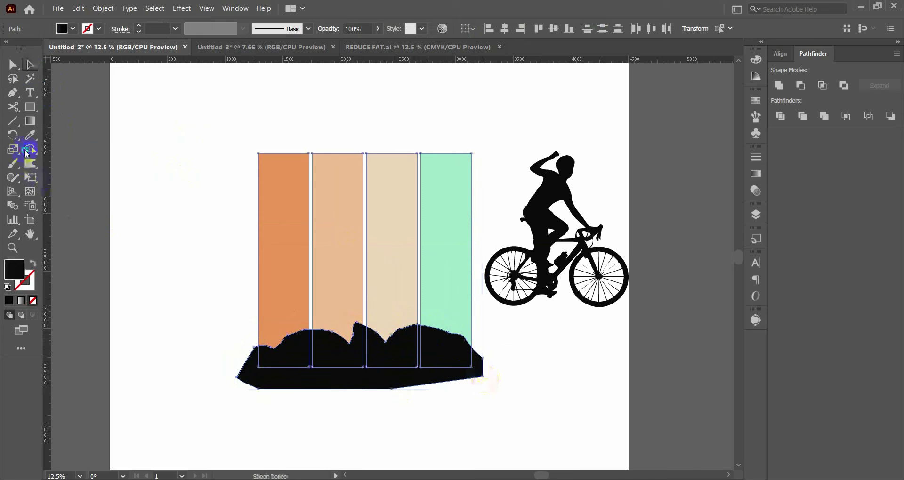
drag(30, 149, 73, 151)
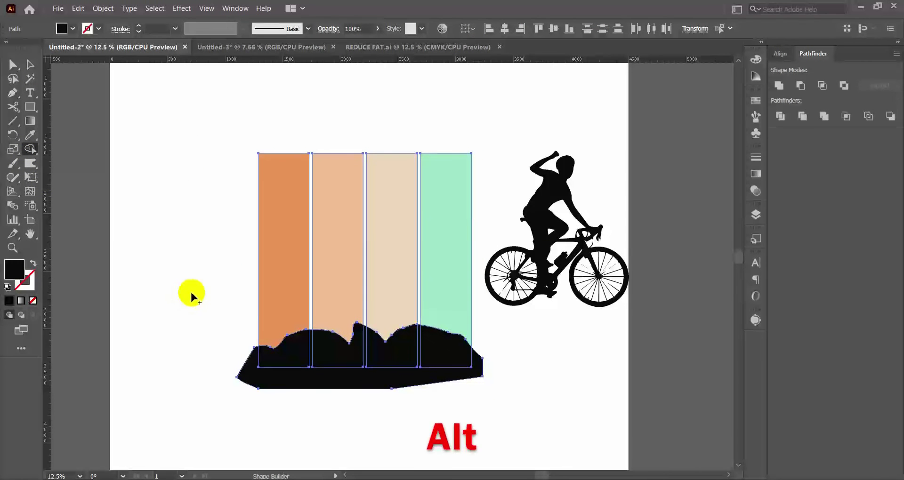
alt+click(236, 380)
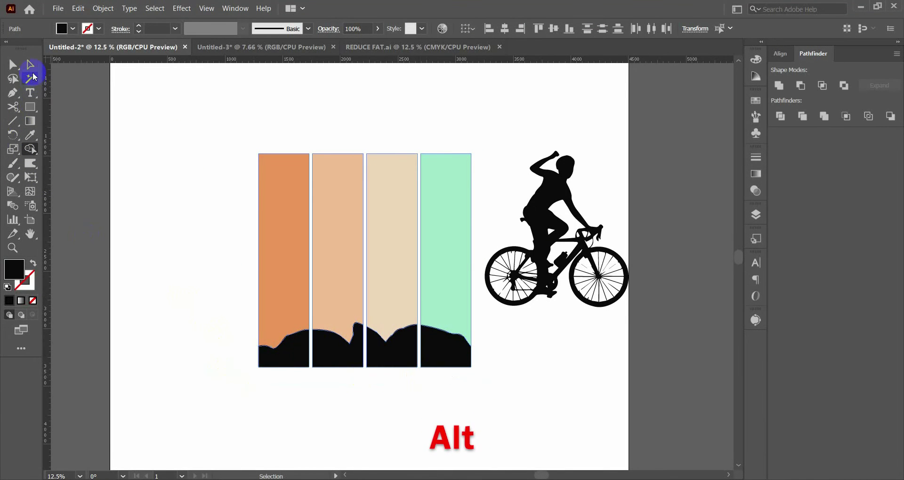
click(31, 68)
click(403, 373)
Move the cyclist onto the stripes above the hills, undoing a trial tilt
drag(481, 387, 450, 383)
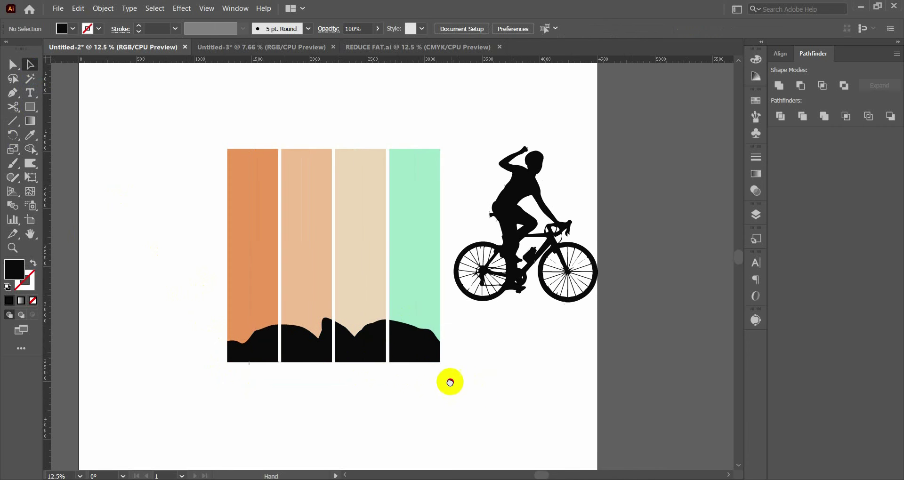
click(490, 283)
mouse_move(512, 262)
mouse_down()
mouse_move(286, 277)
mouse_move(325, 284)
mouse_up()
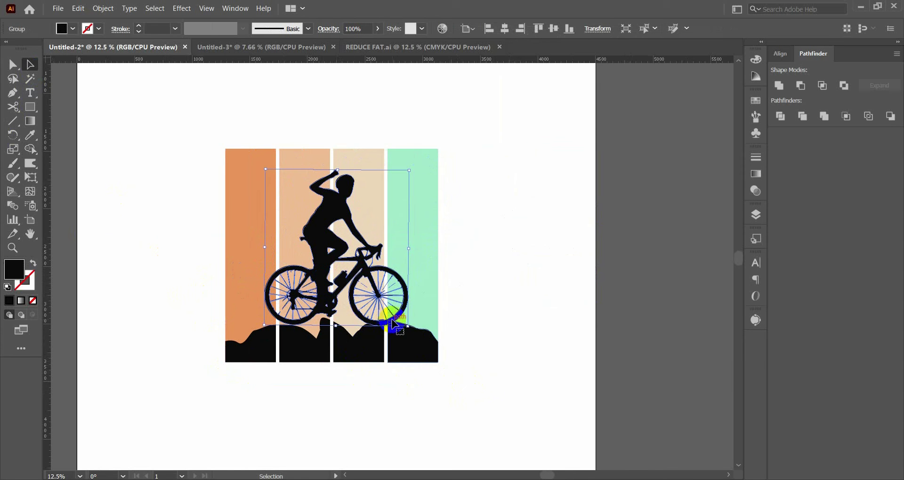
drag(408, 332, 409, 327)
click(482, 302)
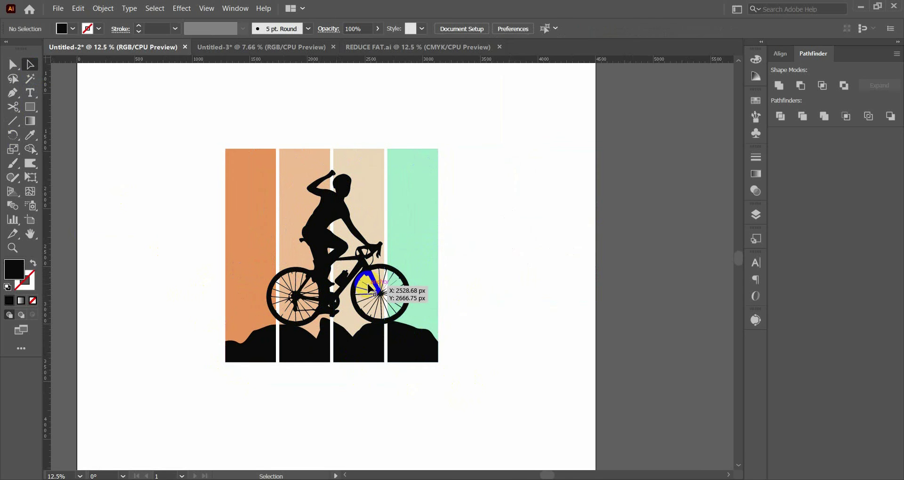
key(ctrl+z)
click(489, 266)
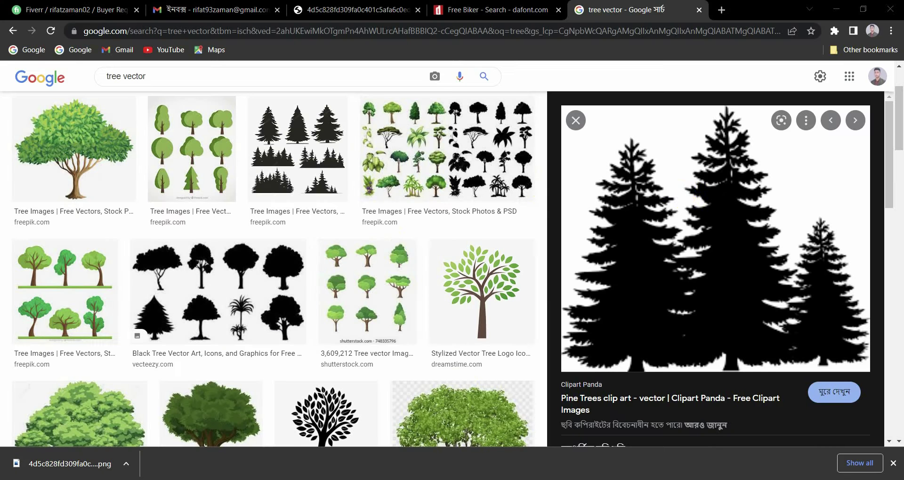
Add blank lines under the bicycle entry in the notes
scroll(678, 198, up, 1)
scroll(683, 212, down, 1)
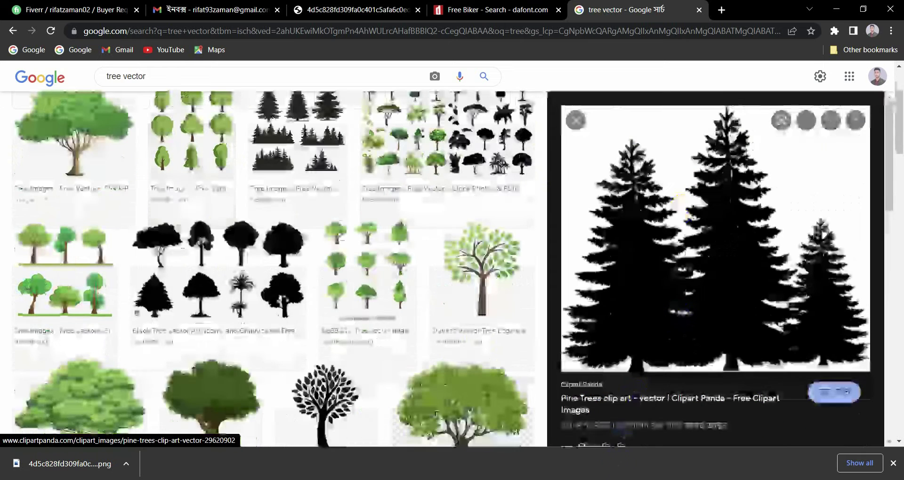
click(567, 469)
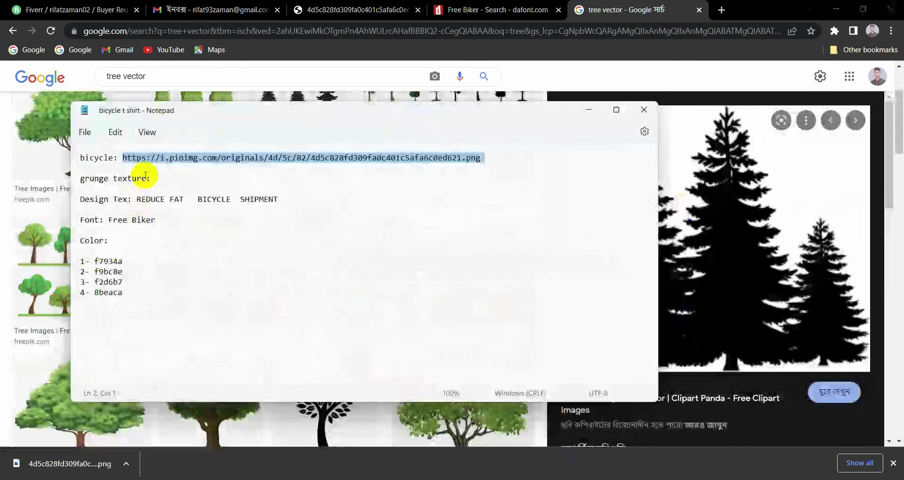
click(127, 168)
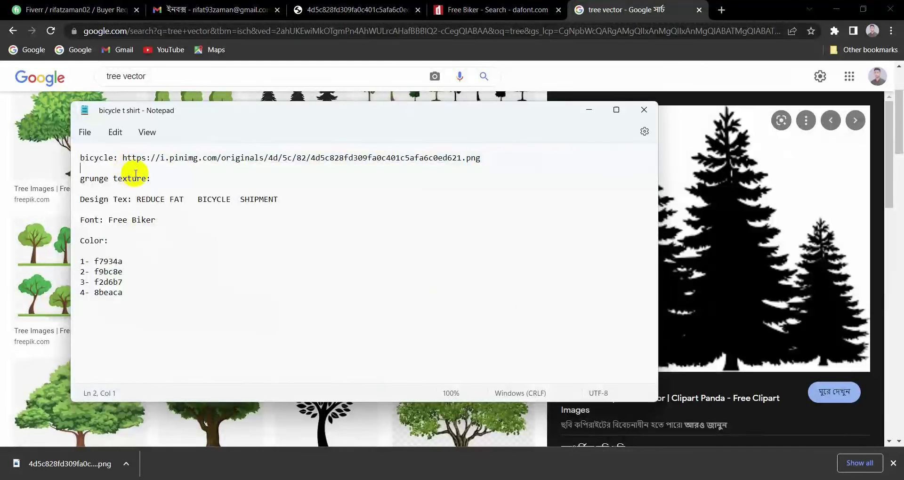
key(Return)
key(Return)
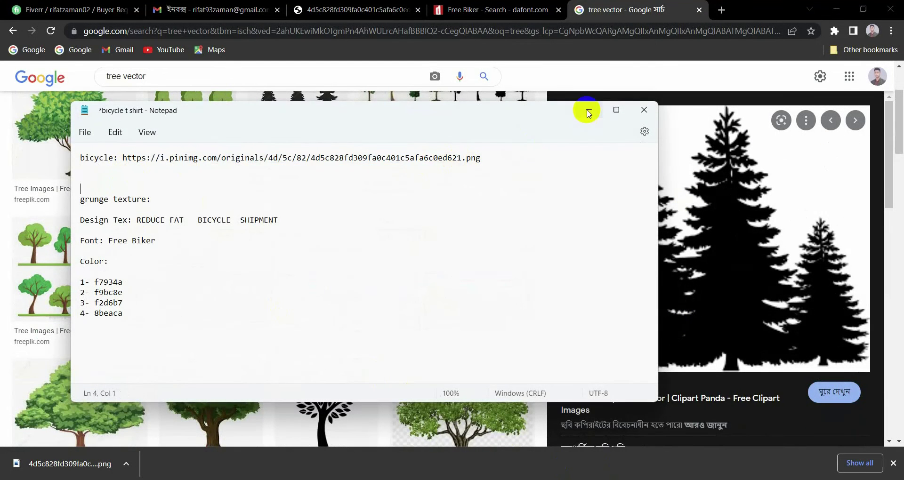
click(588, 111)
Paste the pine-trees image address into the notes and save them
right_click(739, 188)
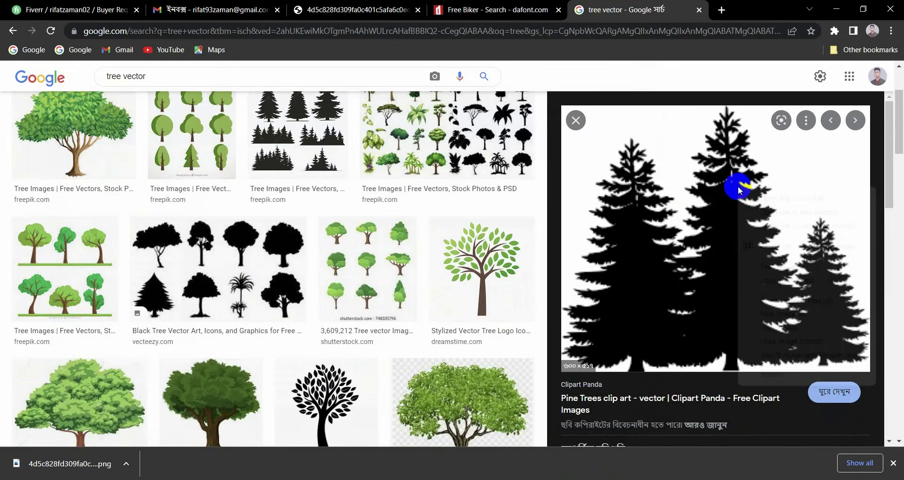
click(777, 341)
key(alt+Tab)
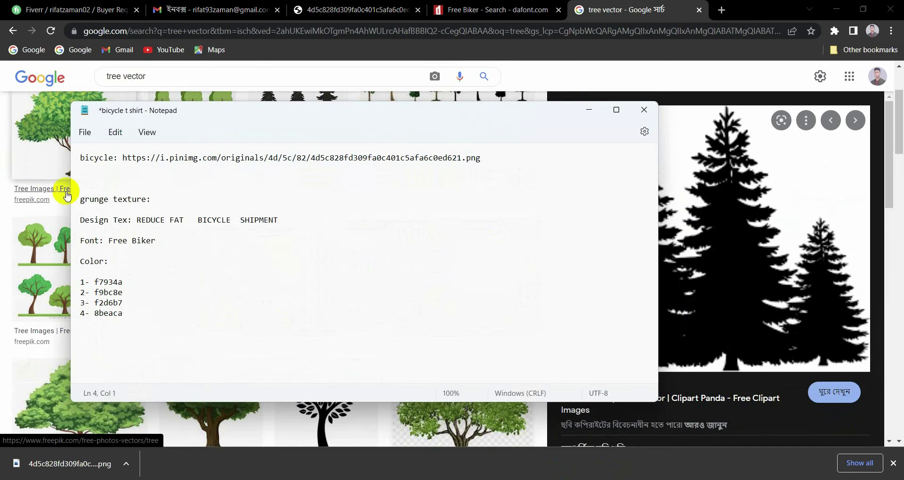
key(ctrl+v)
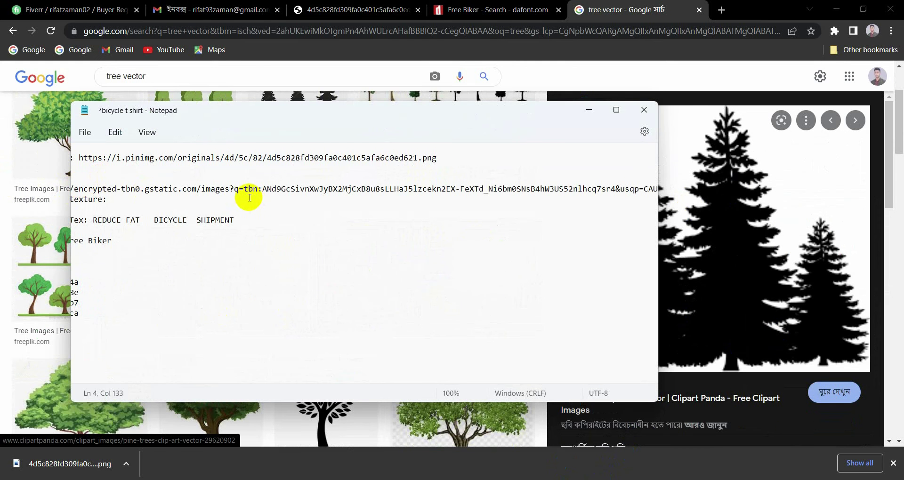
key(ctrl+s)
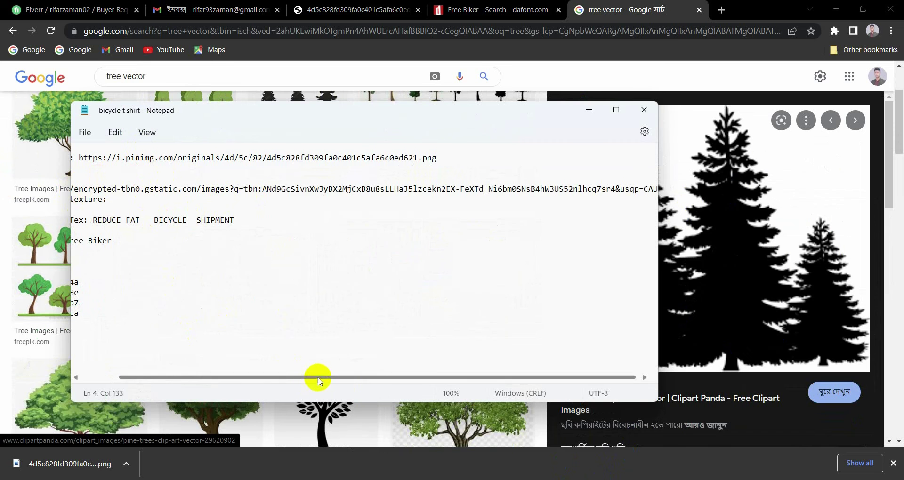
drag(315, 380, 278, 372)
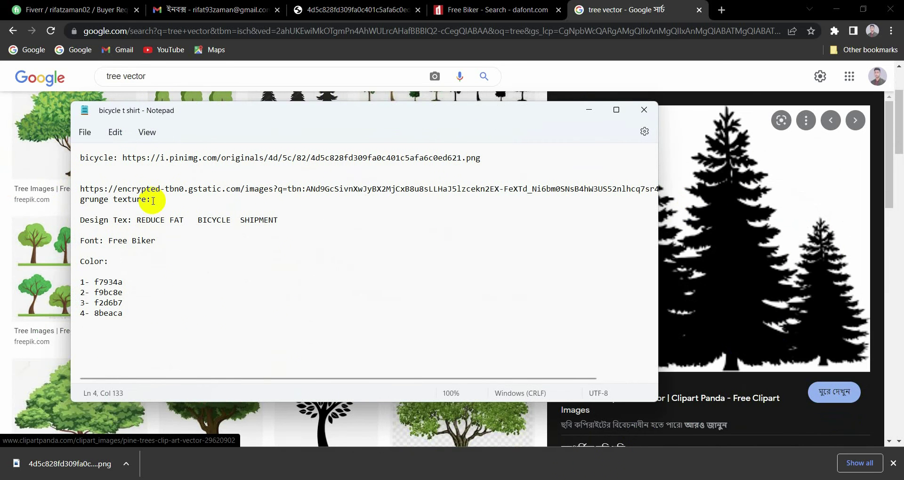
Copy the pine-trees image itself from Chrome
click(589, 110)
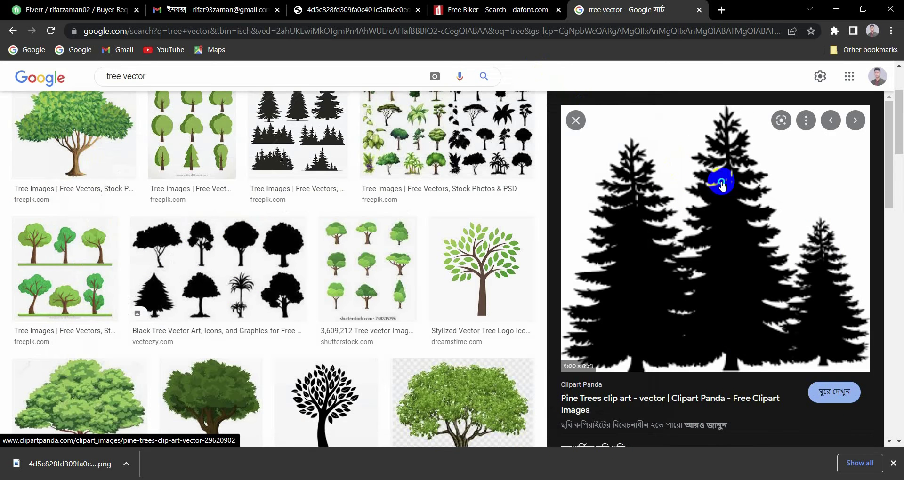
right_click(723, 183)
click(764, 323)
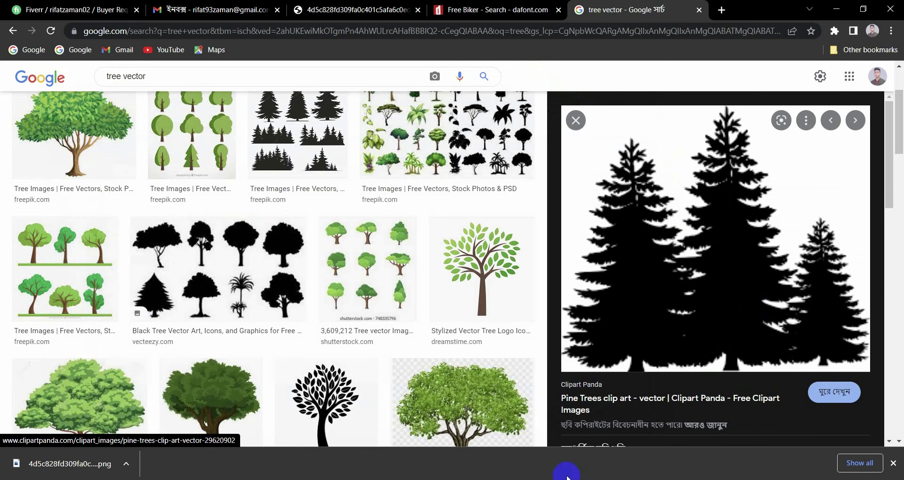
key(alt+Tab)
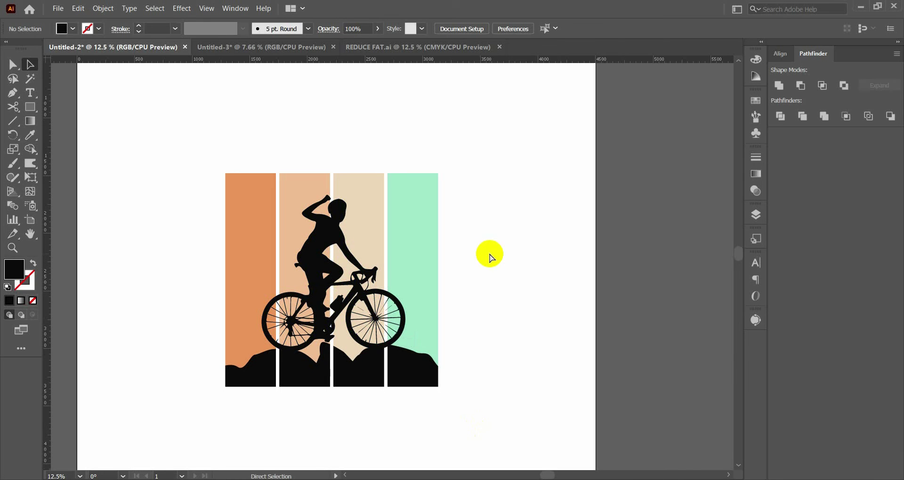
Paste the pine-trees image right of the artwork and enlarge it
key(ctrl+v)
mouse_move(396, 271)
mouse_down()
mouse_move(538, 275)
mouse_move(634, 336)
mouse_up()
drag(573, 263, 591, 275)
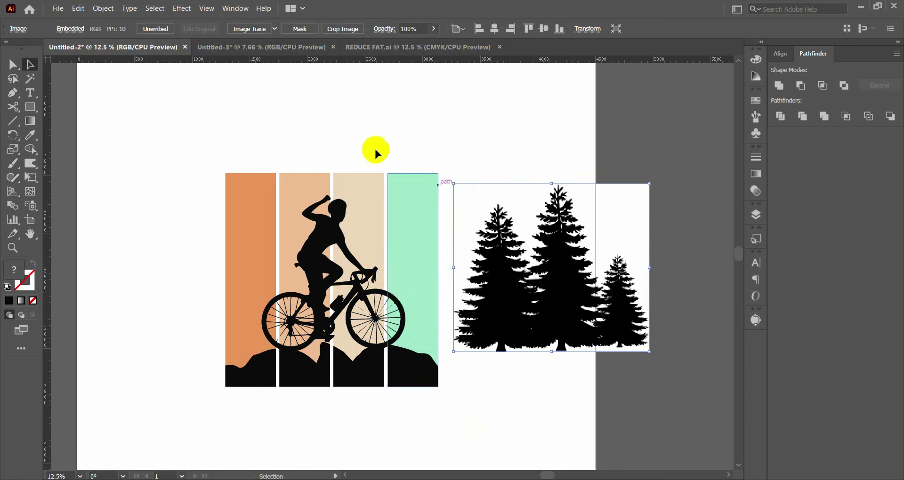
Image Trace and expand the trees, then delete the white background with the Magic Wand
click(249, 31)
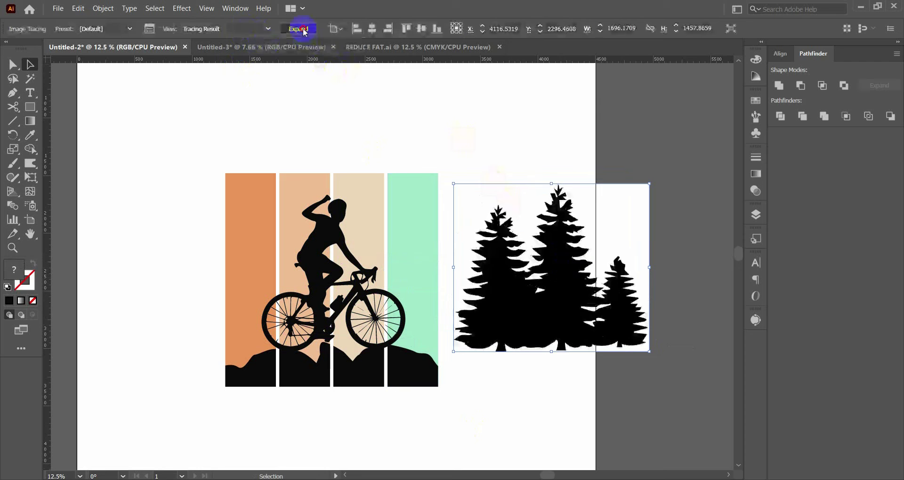
click(304, 30)
click(29, 79)
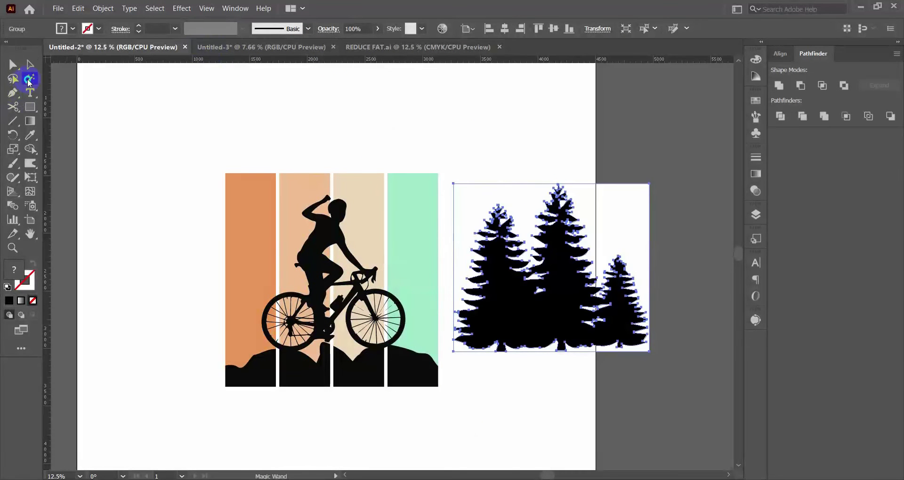
click(476, 194)
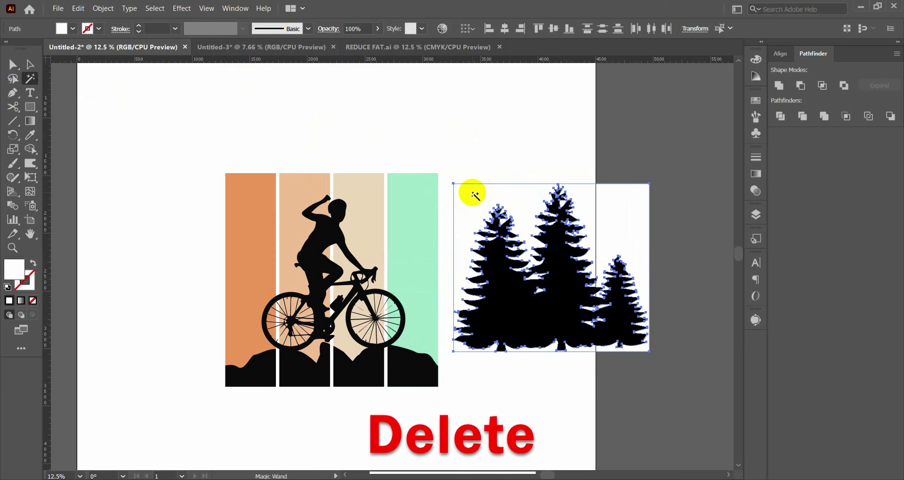
key(Delete)
Move the copied pine trees onto the artwork, shrink them into a small cluster and rotate them slightly
click(30, 64)
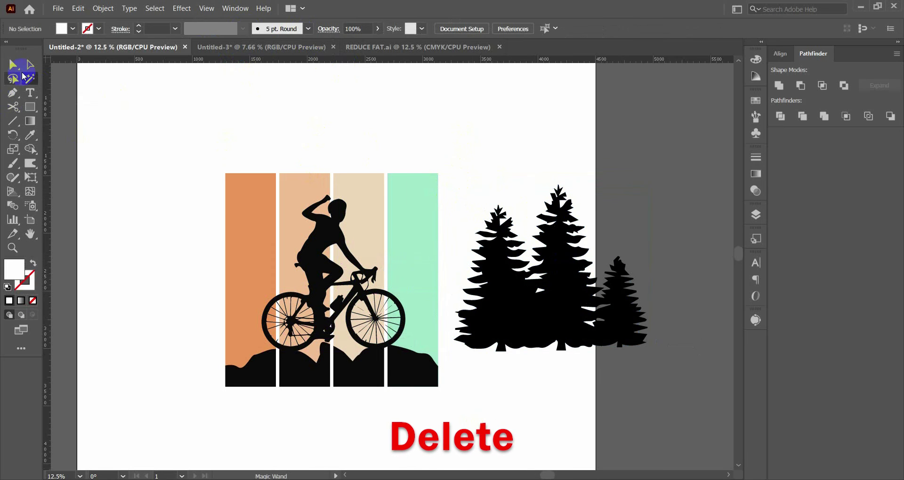
drag(528, 305, 402, 294)
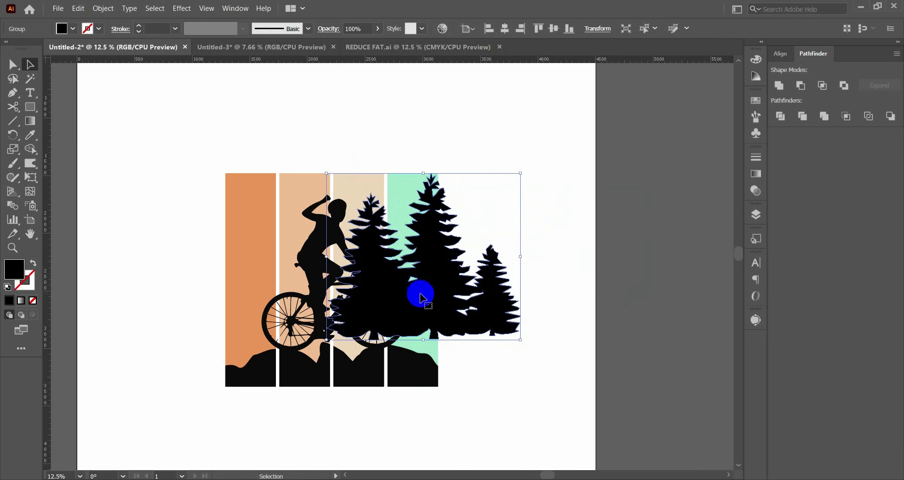
mouse_move(520, 338)
mouse_down()
mouse_move(451, 292)
mouse_move(441, 272)
mouse_move(426, 333)
mouse_move(433, 350)
mouse_up()
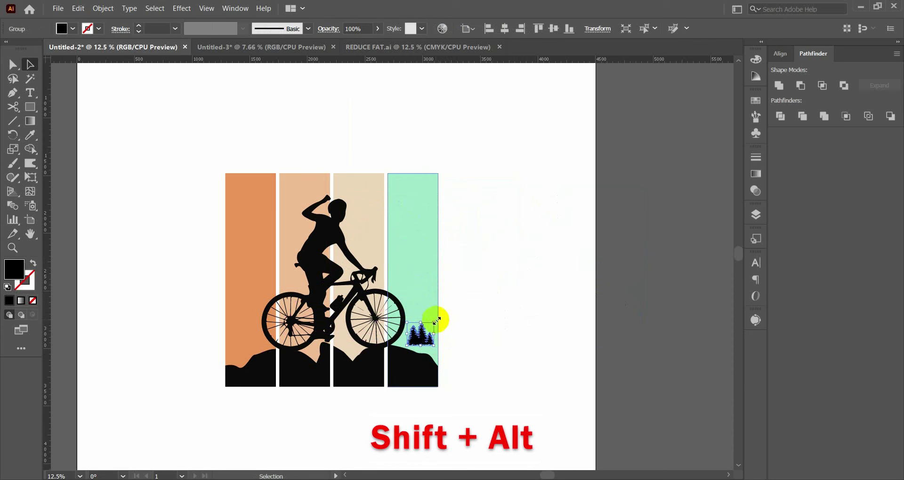
mouse_move(437, 321)
mouse_down()
mouse_move(431, 349)
mouse_move(440, 327)
mouse_up()
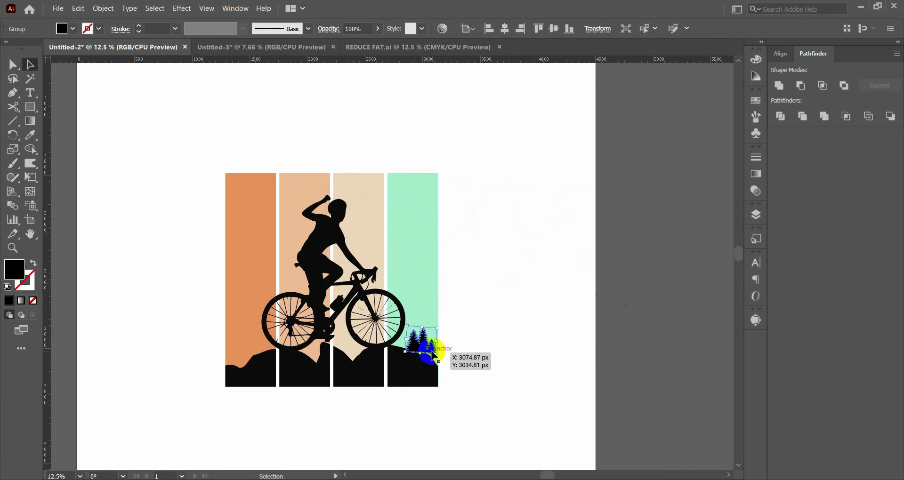
drag(432, 363, 431, 352)
click(467, 350)
click(428, 351)
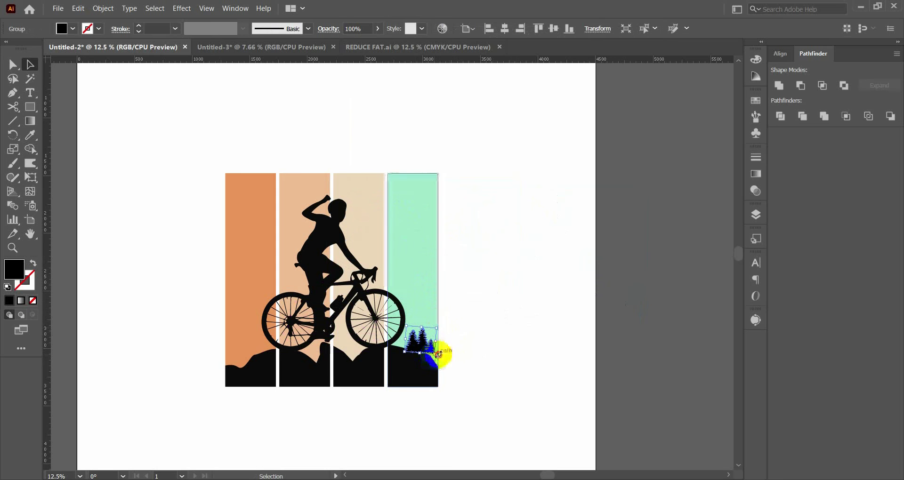
drag(439, 360, 474, 335)
click(477, 332)
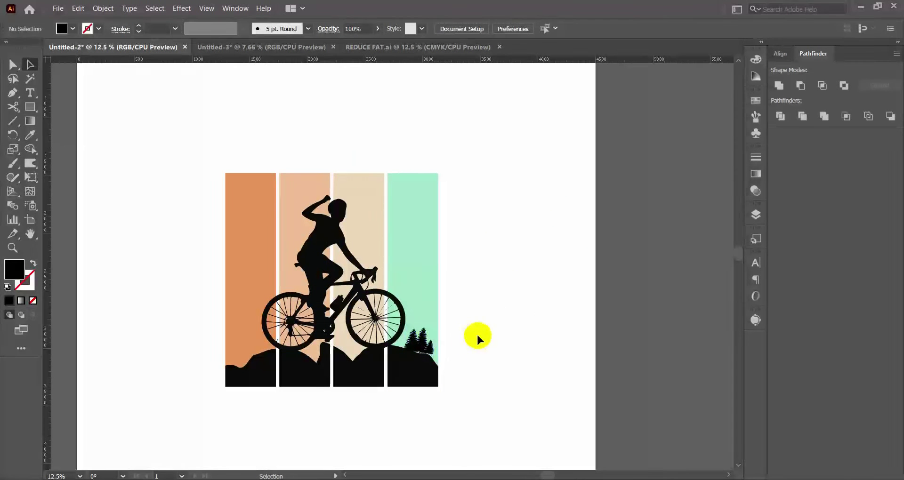
Place the small tree cluster on the hill at the lower left of the orange bar
mouse_move(417, 345)
mouse_down()
mouse_move(246, 350)
mouse_move(244, 341)
mouse_move(248, 356)
mouse_up()
click(207, 330)
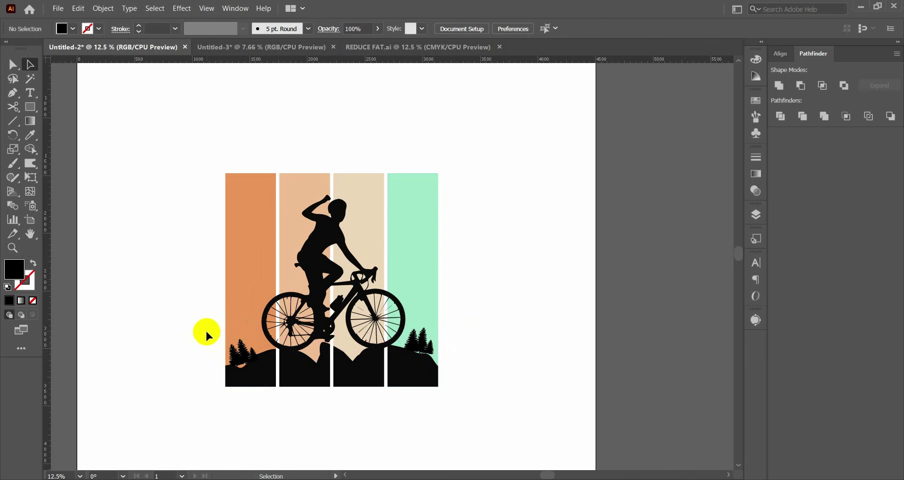
scroll(230, 278, down, 1)
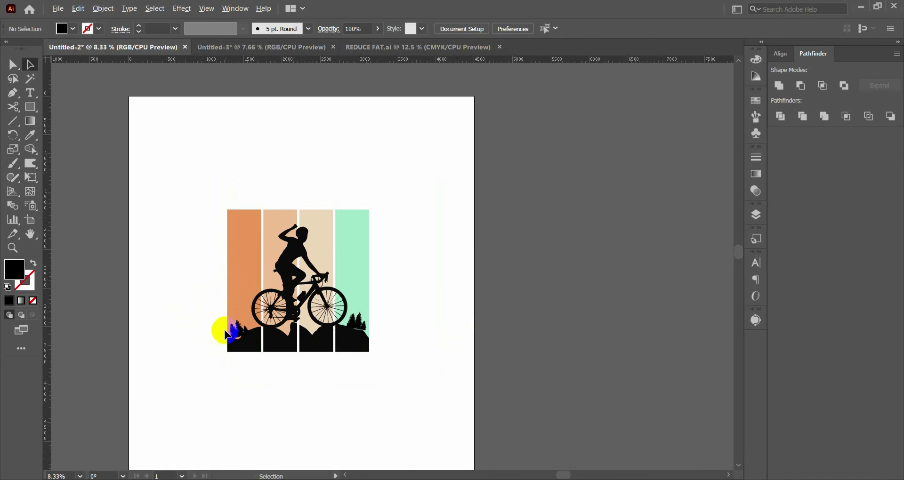
scroll(226, 328, up, 2)
scroll(230, 365, up, 2)
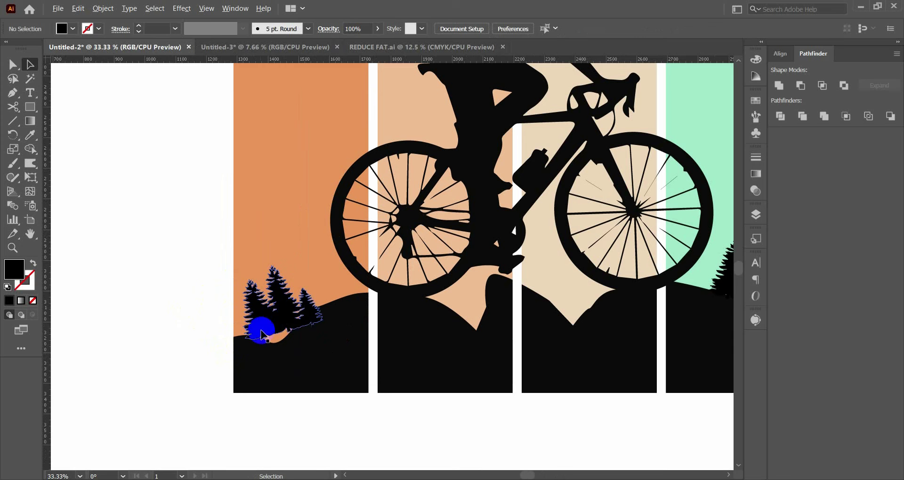
drag(285, 323, 283, 318)
click(182, 311)
scroll(185, 308, down, 2)
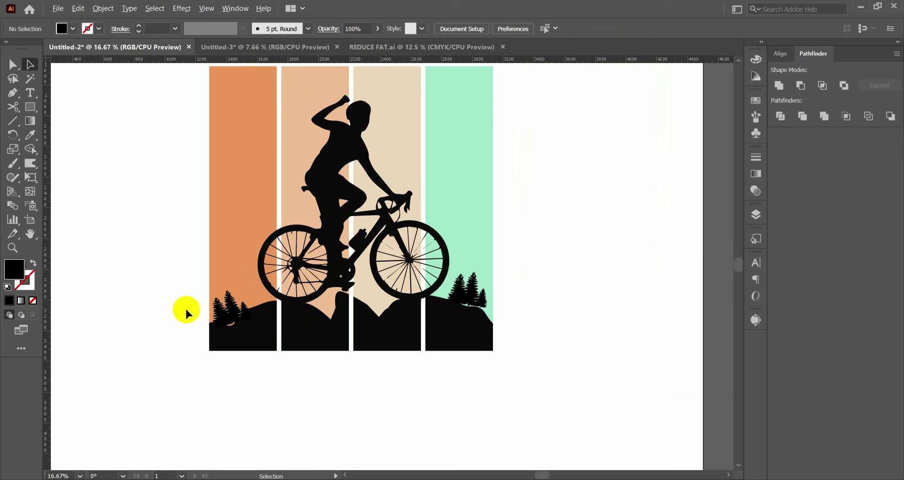
scroll(384, 254, down, 1)
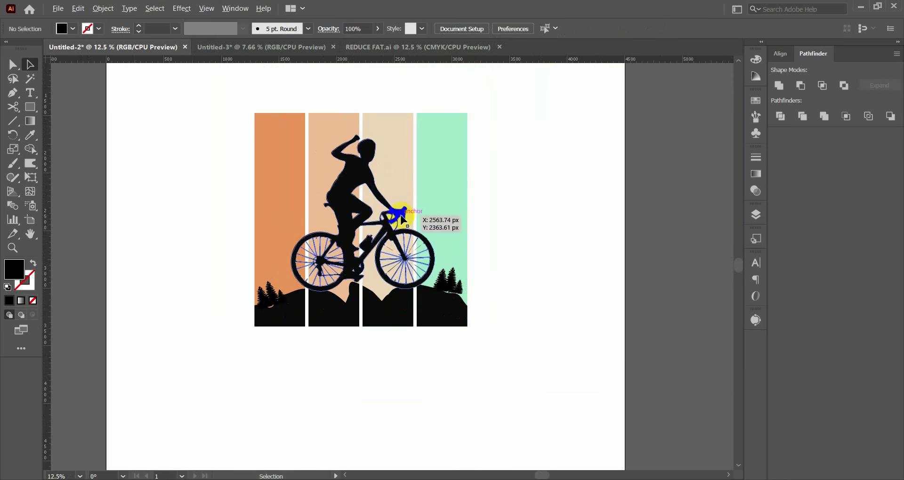
scroll(398, 212, down, 1)
scroll(404, 198, up, 1)
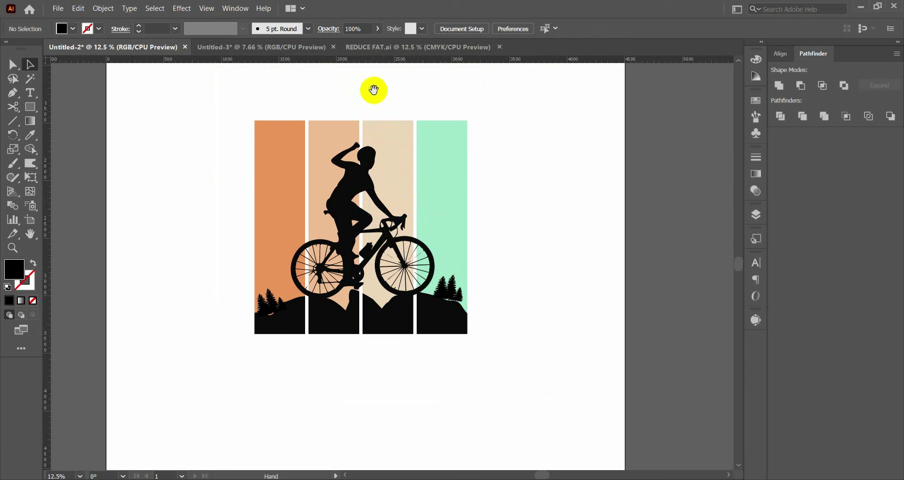
drag(373, 90, 374, 163)
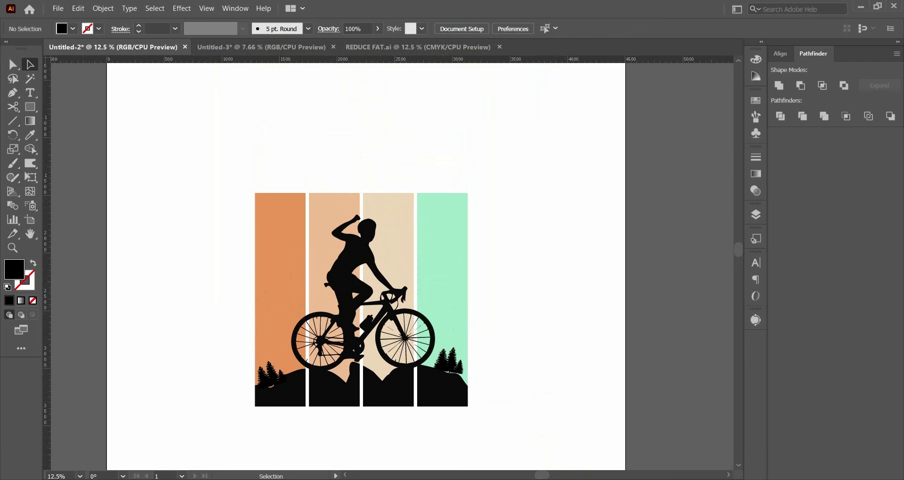
Copy REDUCE FAT from the design notes and paste it as a new text object
click(169, 198)
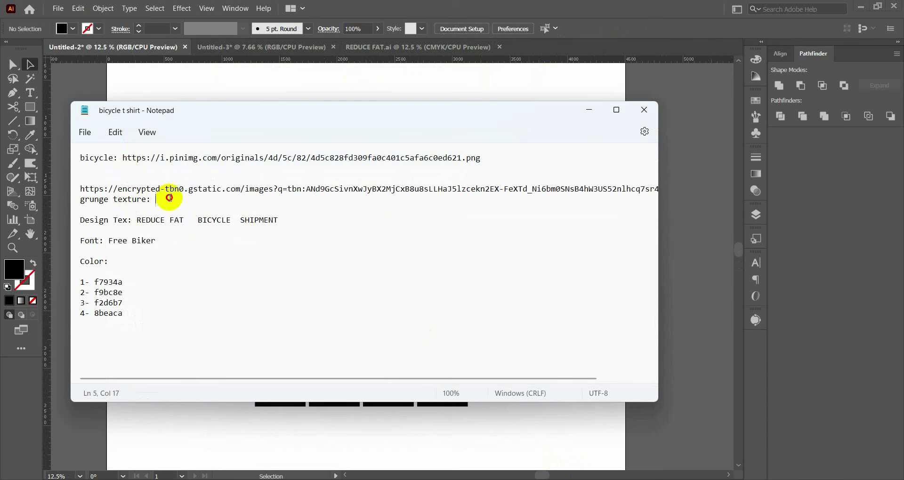
click(137, 222)
drag(137, 222, 181, 222)
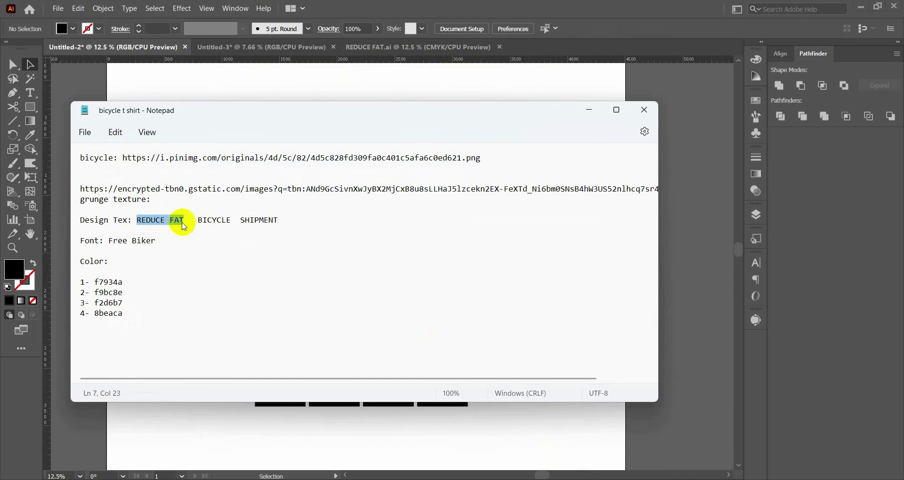
click(588, 111)
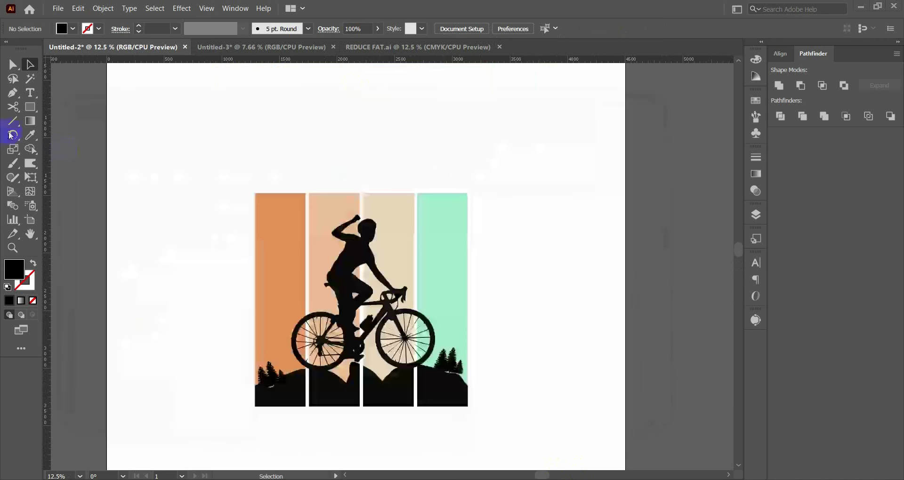
click(29, 97)
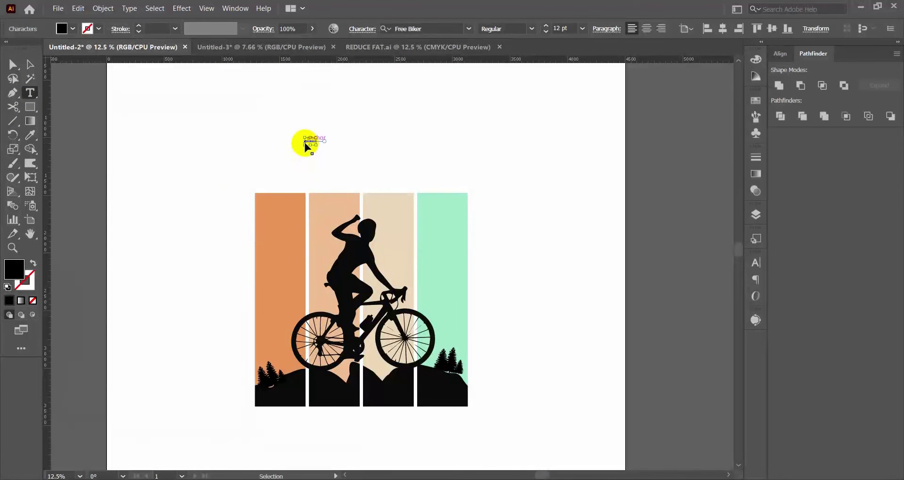
click(29, 64)
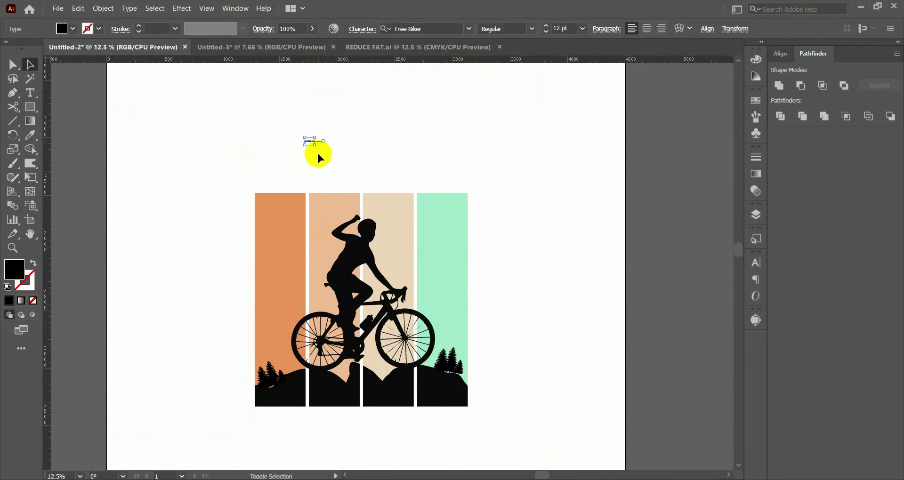
Enlarge REDUCE FAT, move it above the artwork, then copy Free Biker from the notes
drag(316, 147, 384, 152)
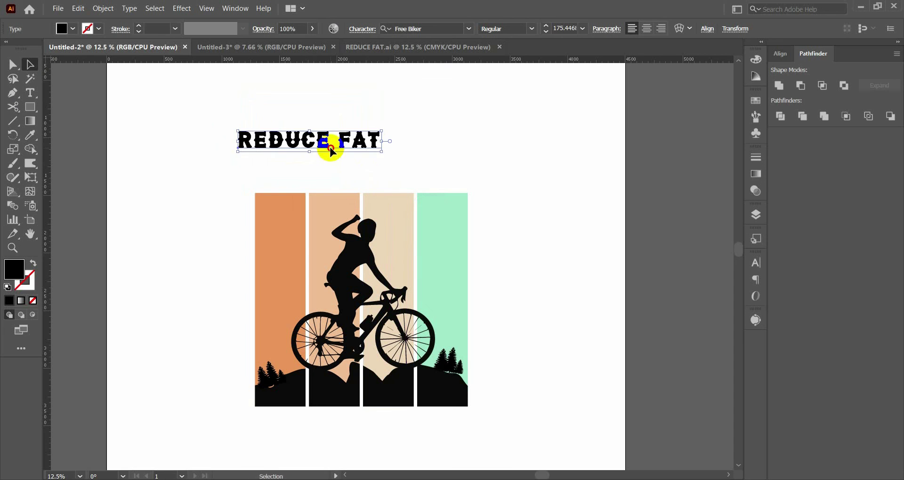
drag(329, 145, 380, 166)
double_click(382, 168)
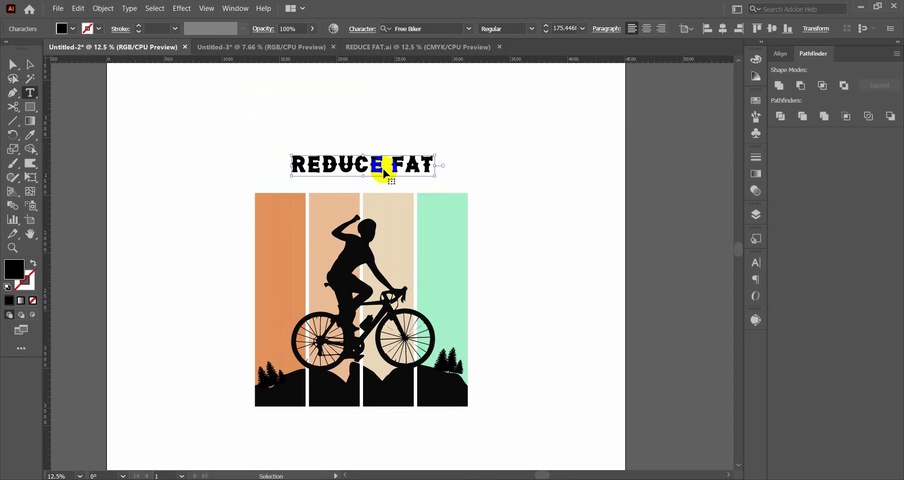
key(ctrl+a)
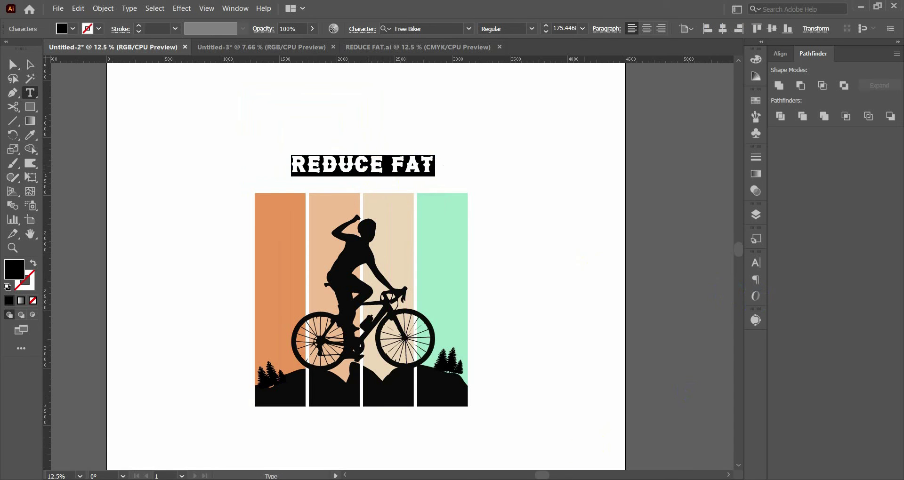
key(alt+Tab)
drag(109, 241, 169, 244)
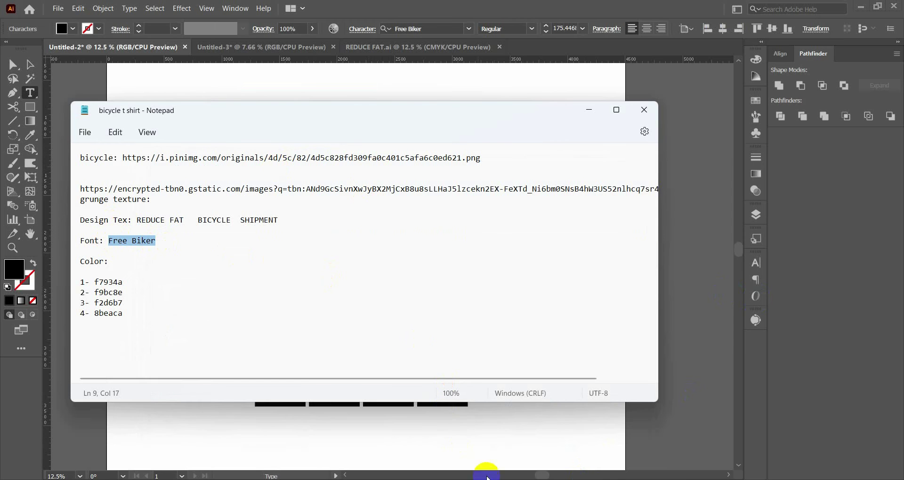
Open dafont.com in a new Chrome tab
key(alt+Tab)
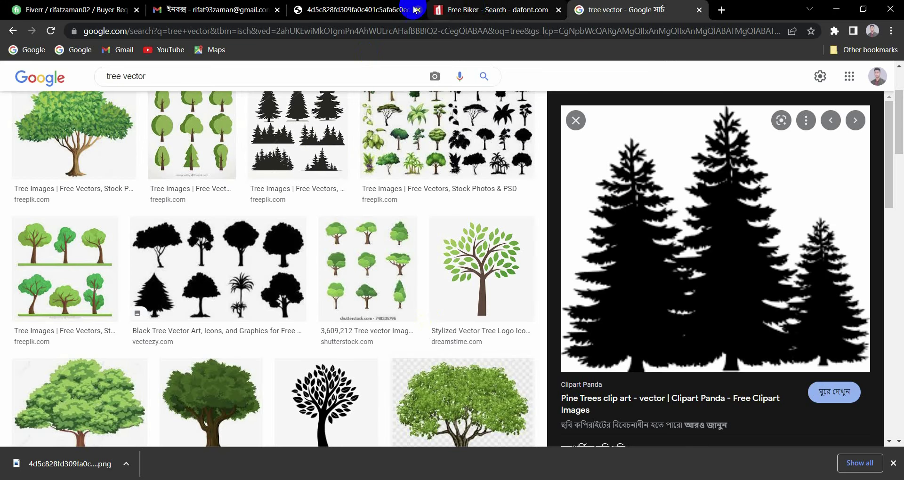
click(440, 10)
click(721, 10)
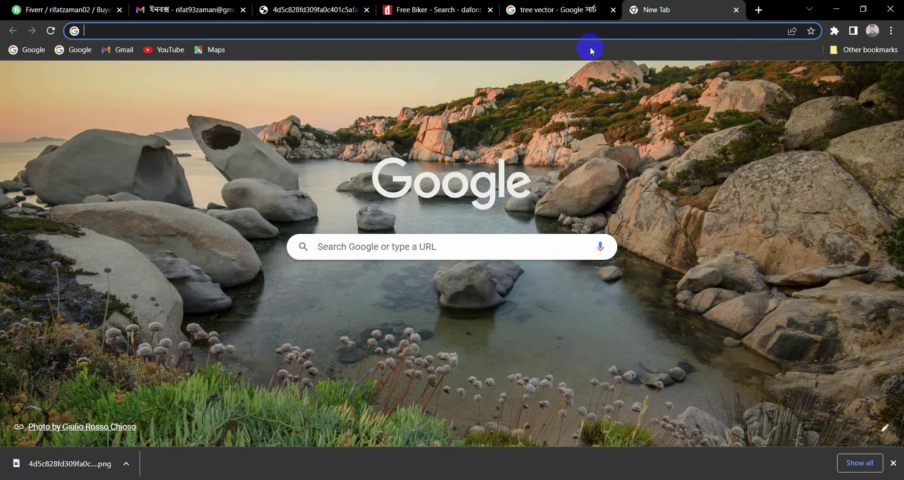
click(595, 31)
text(Dafont.com)
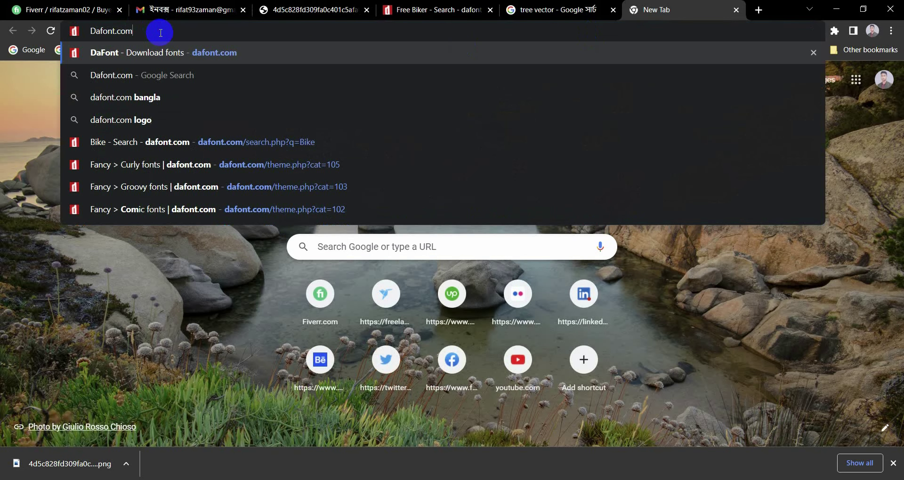
key(Return)
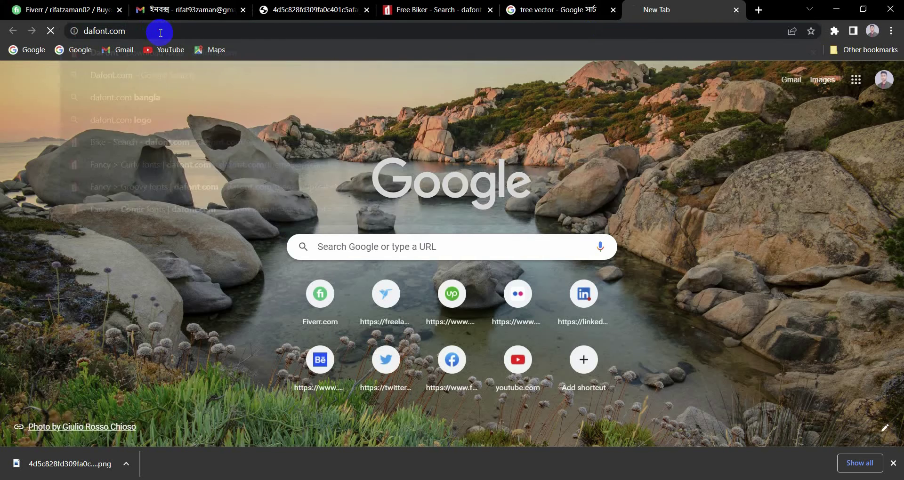
scroll(173, 215, down, 5)
scroll(173, 215, up, 6)
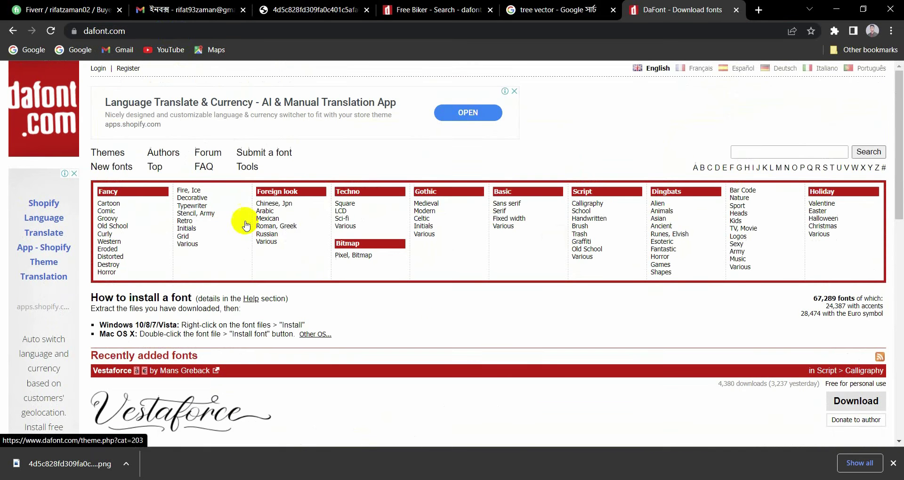
Search dafont for Free Biker and download the font
click(764, 153)
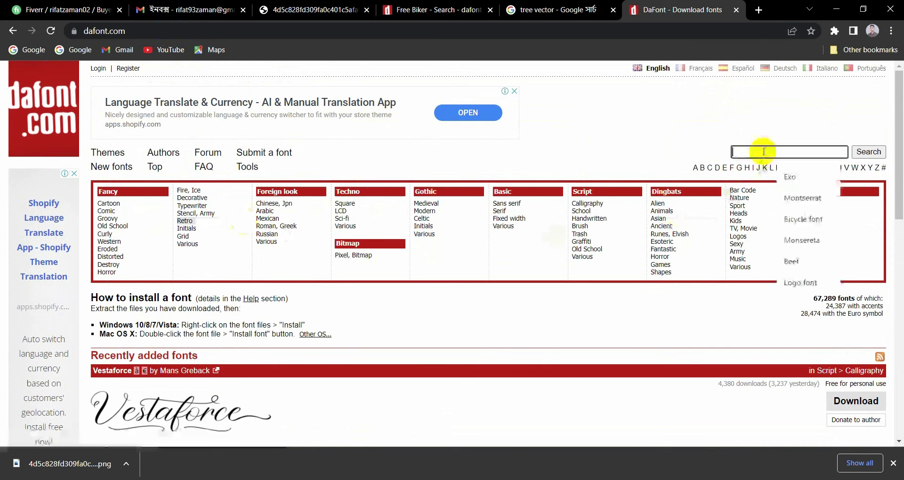
text(Free Biker)
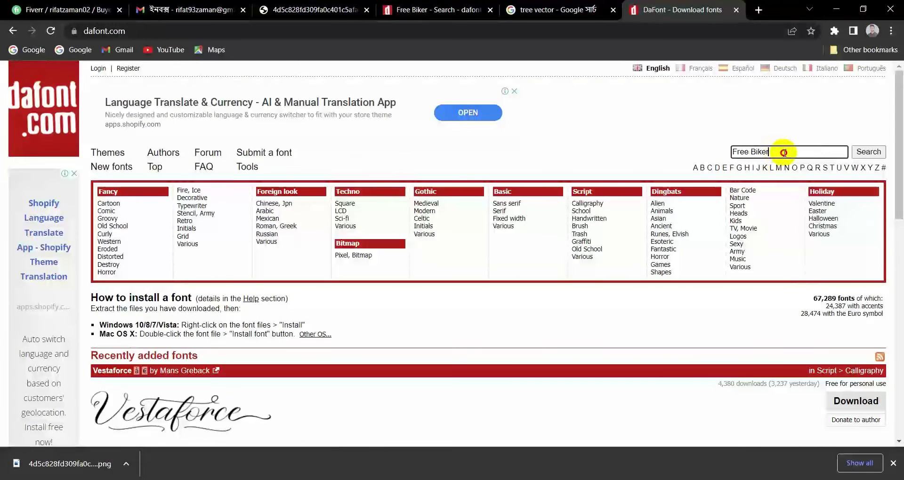
drag(728, 151, 774, 154)
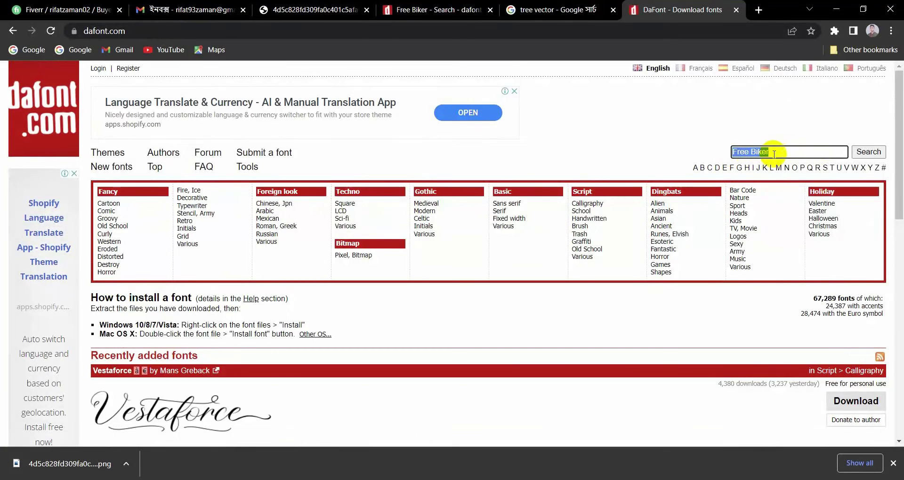
click(869, 152)
scroll(259, 243, down, 3)
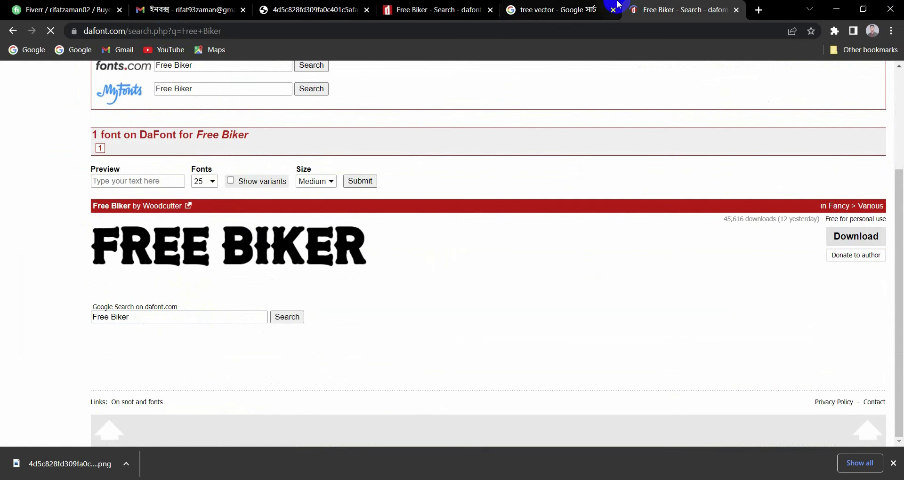
click(845, 245)
Apply the Free Biker font to the REDUCE FAT heading
key(alt+Tab)
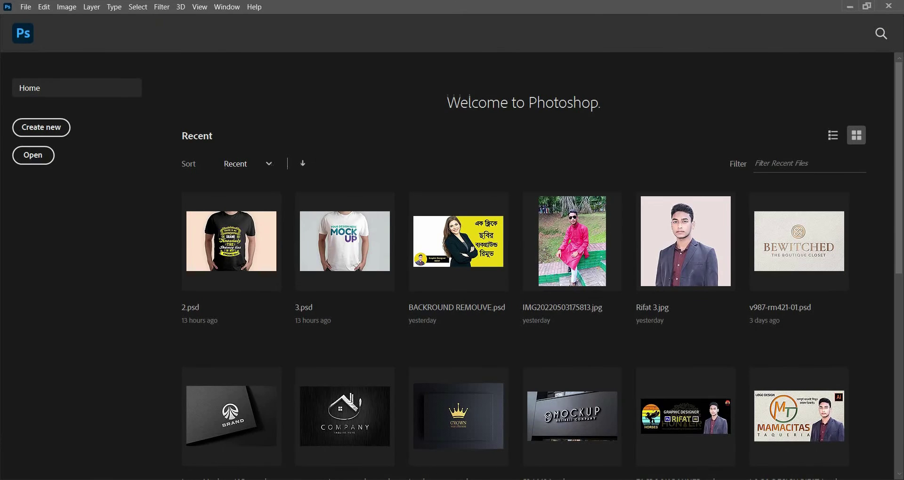
key(alt+Tab)
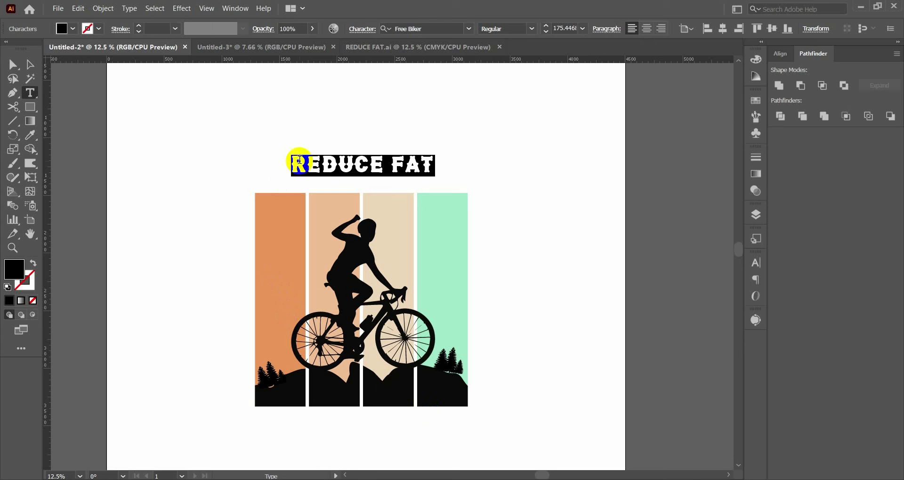
click(759, 264)
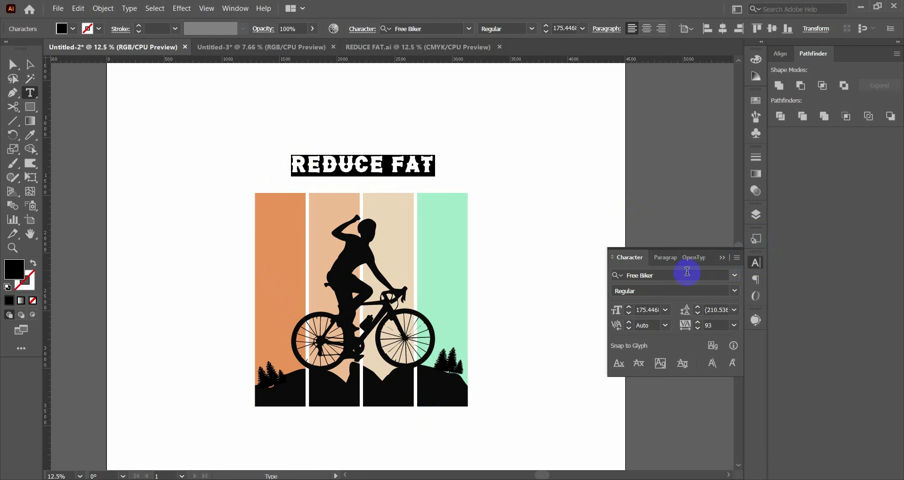
click(686, 272)
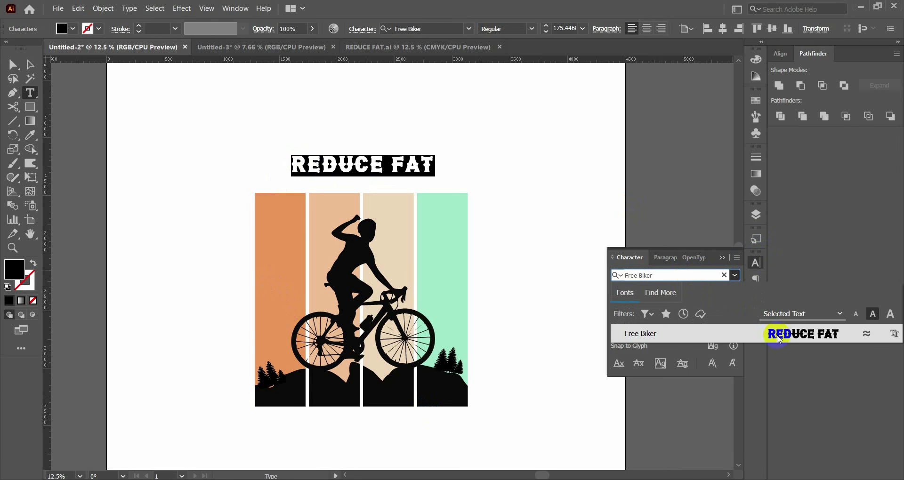
click(779, 338)
click(30, 64)
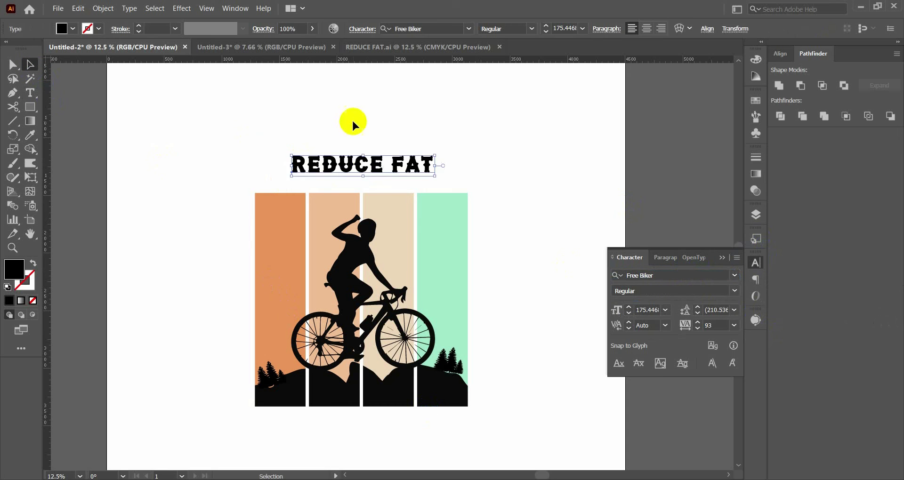
click(352, 118)
Scale the REDUCE FAT heading up by its handles and select all its letters
drag(360, 170, 325, 180)
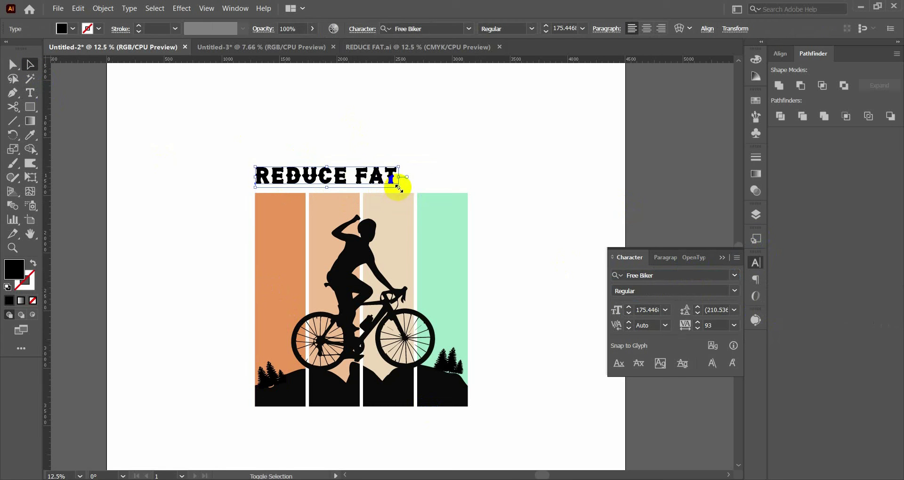
drag(399, 188, 422, 193)
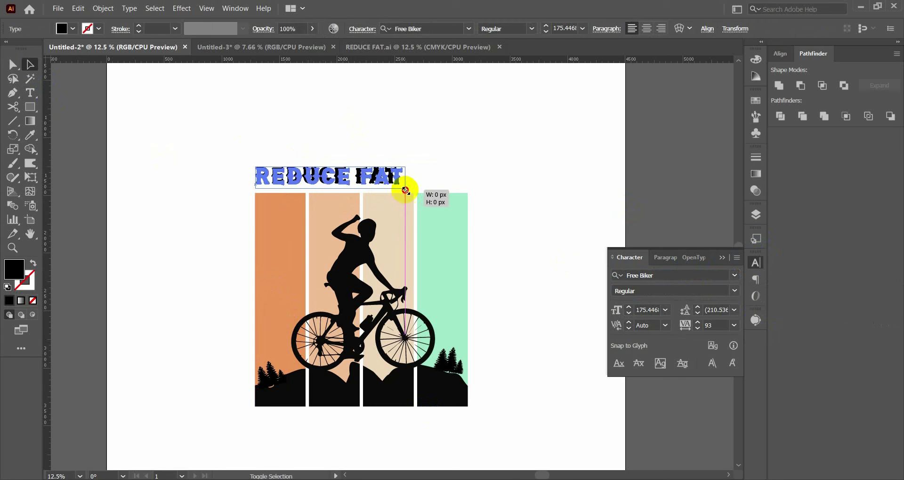
double_click(380, 184)
key(ctrl+a)
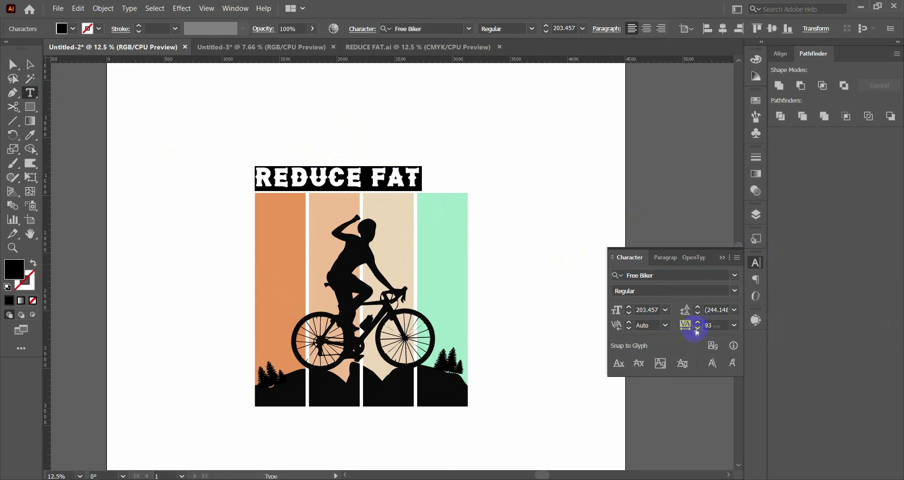
Widen the heading's tracking from 200 up to 318 in the Character panel
click(733, 326)
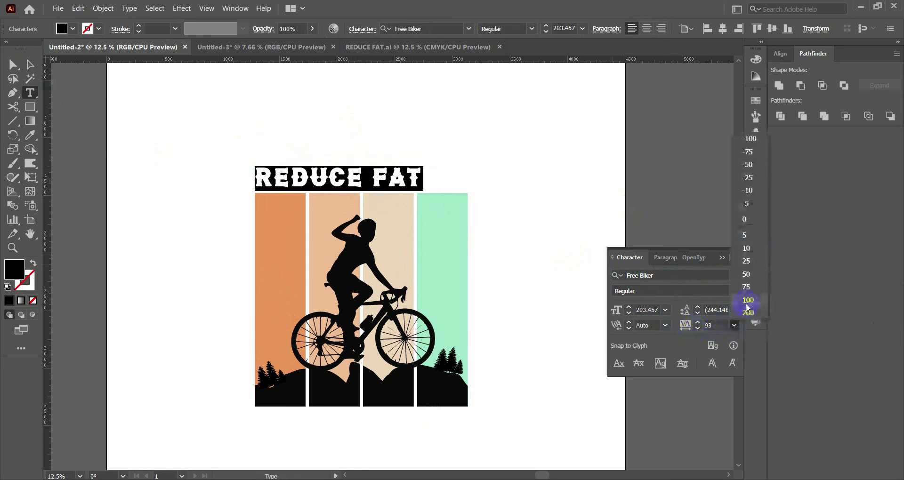
click(748, 312)
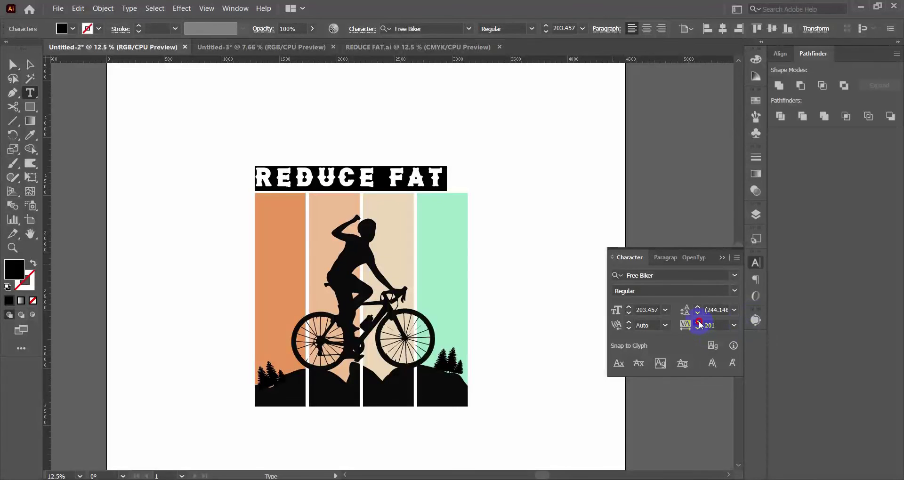
click(699, 324)
drag(699, 324, 699, 324)
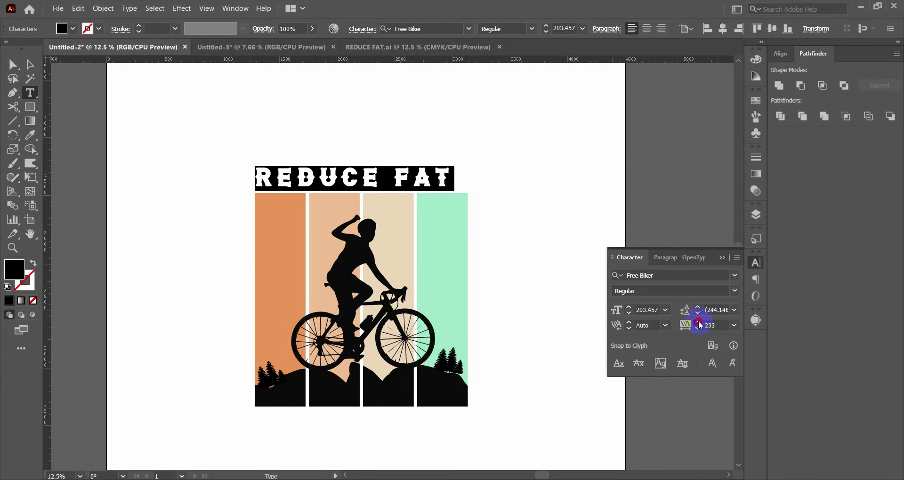
click(699, 324)
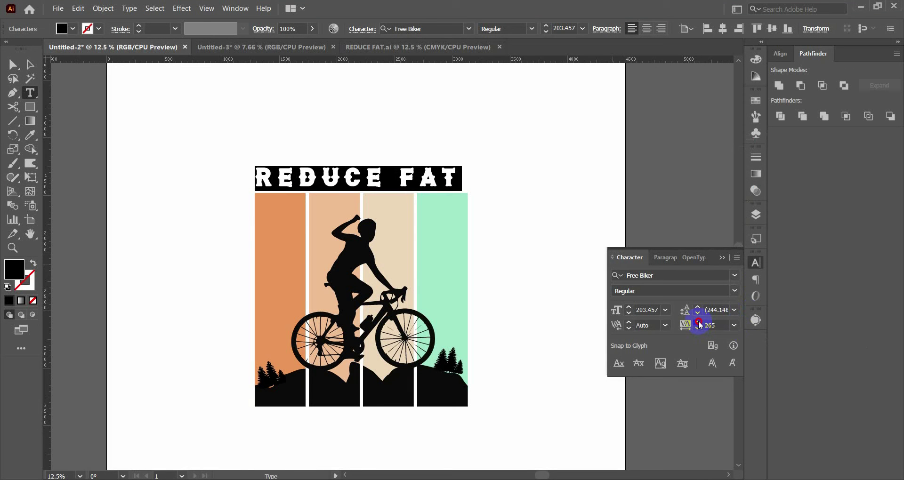
click(699, 324)
click(699, 324)
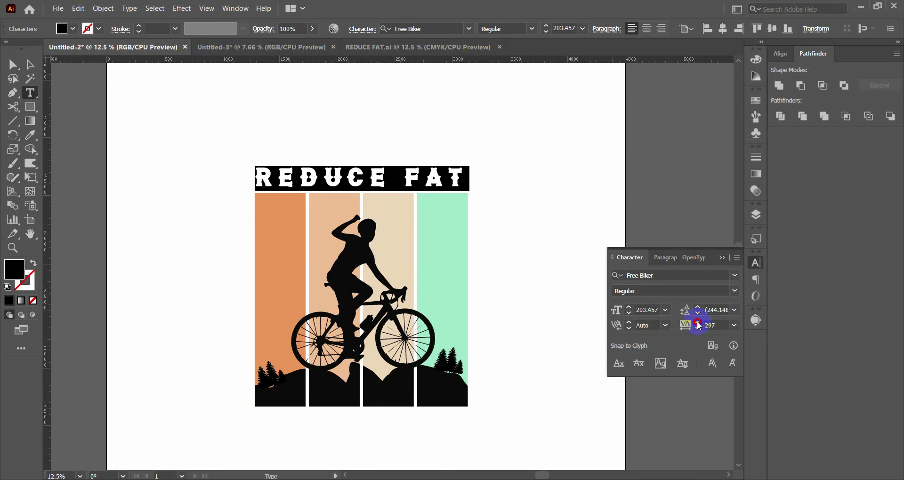
click(699, 324)
click(699, 324)
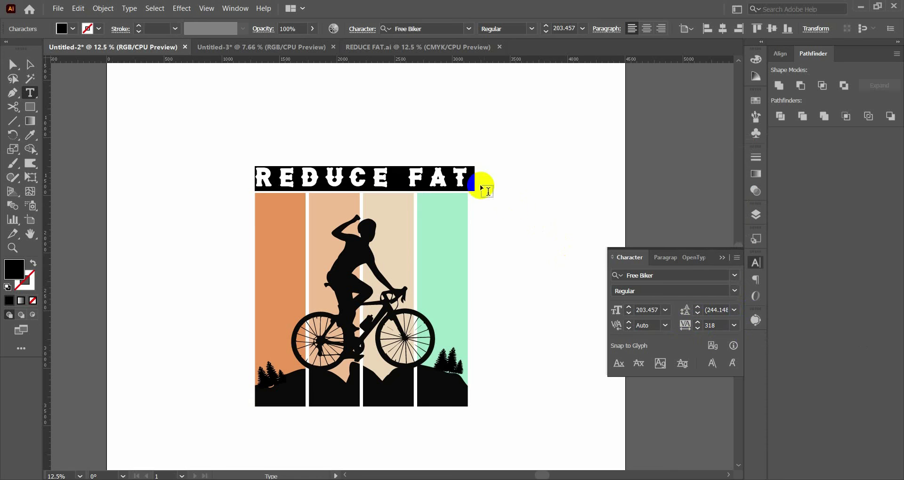
click(468, 178)
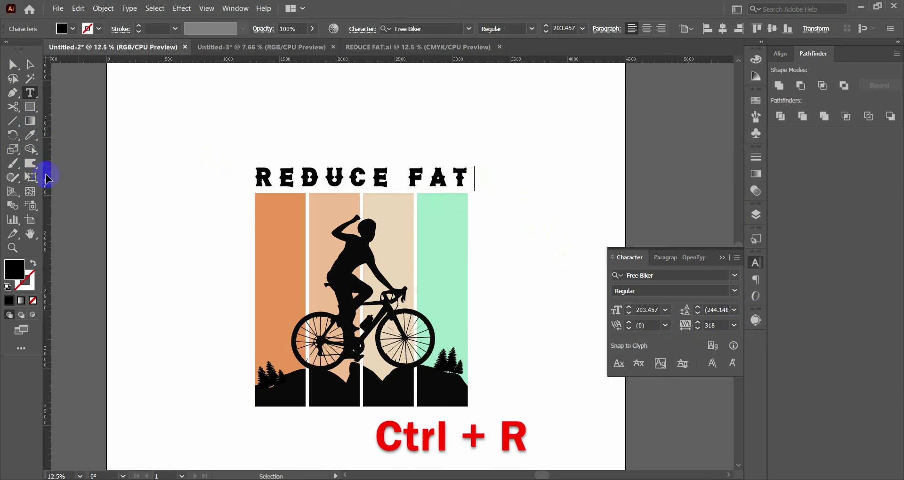
Add vertical guides at the artwork's left and right edges to check alignment, then delete them
drag(47, 178, 255, 216)
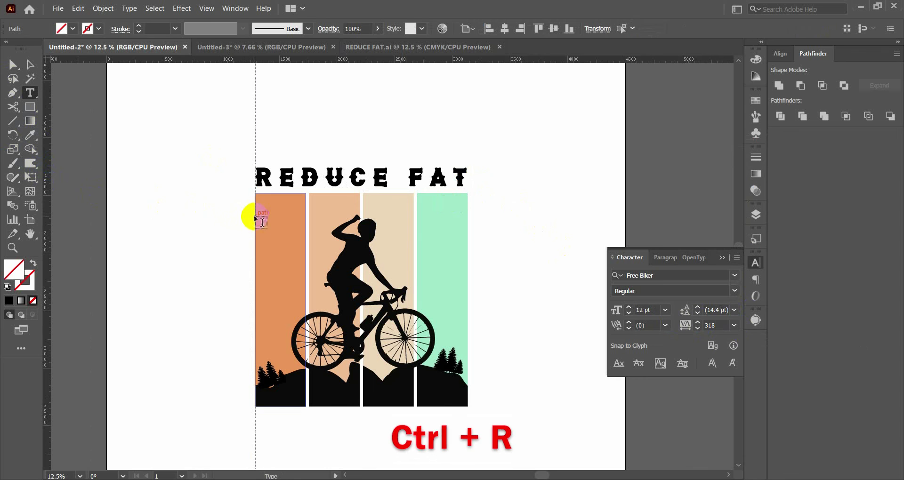
drag(48, 144, 467, 227)
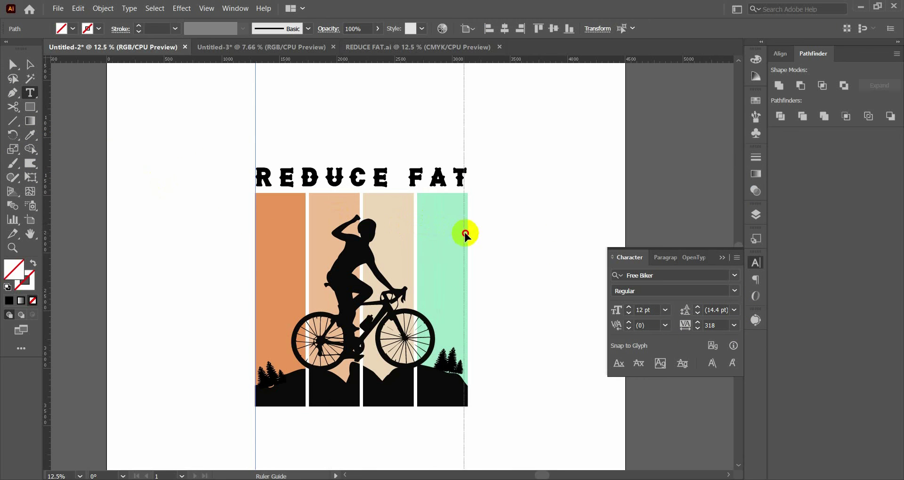
click(14, 66)
click(343, 125)
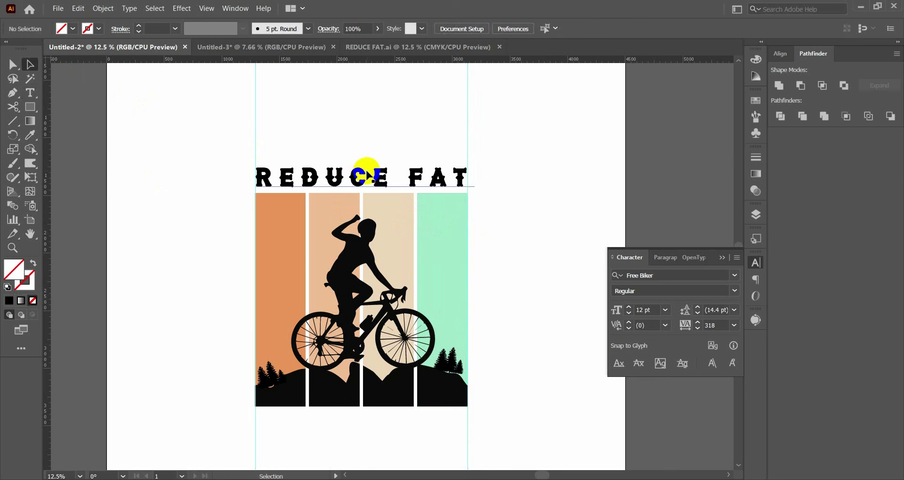
drag(212, 97, 464, 116)
drag(229, 97, 501, 123)
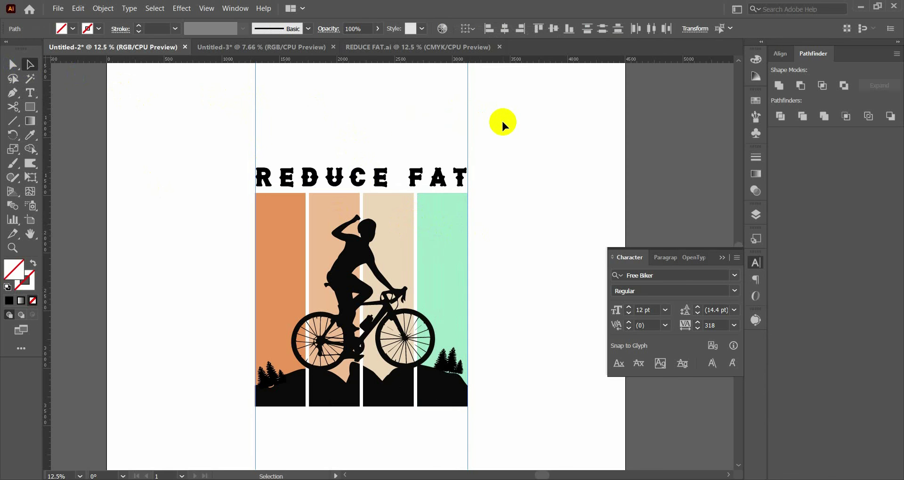
key(Delete)
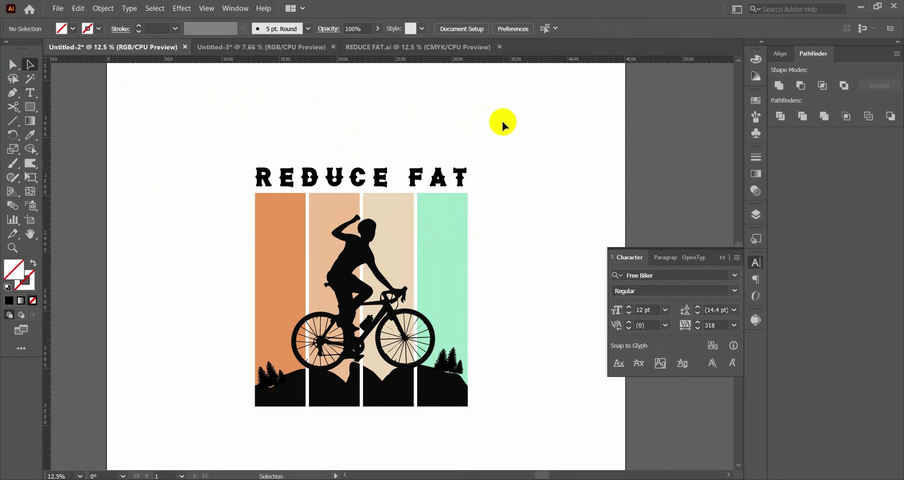
Convert the REDUCE FAT heading to outlines with Create Outlines
click(450, 179)
right_click(458, 175)
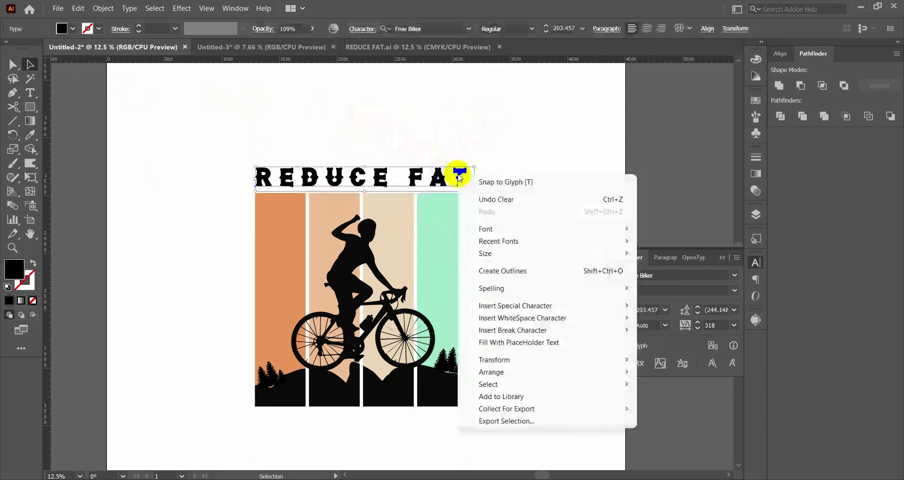
click(524, 272)
click(520, 159)
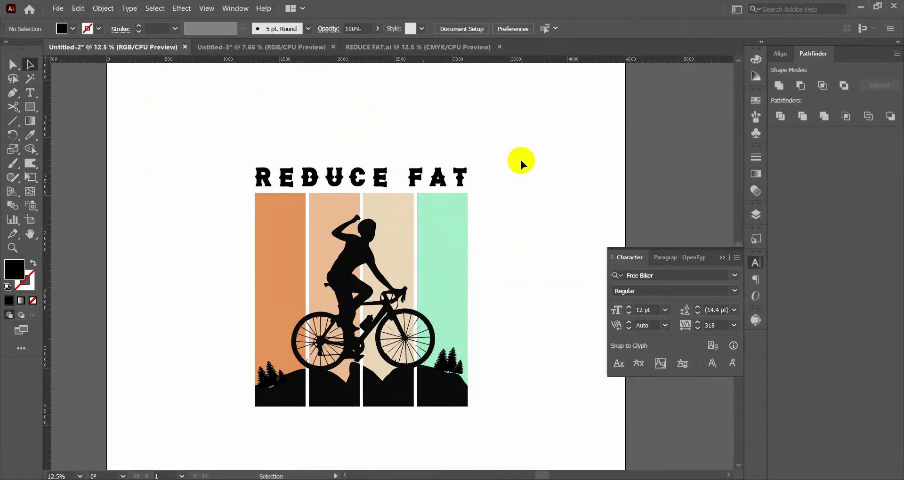
scroll(520, 157, up, 1)
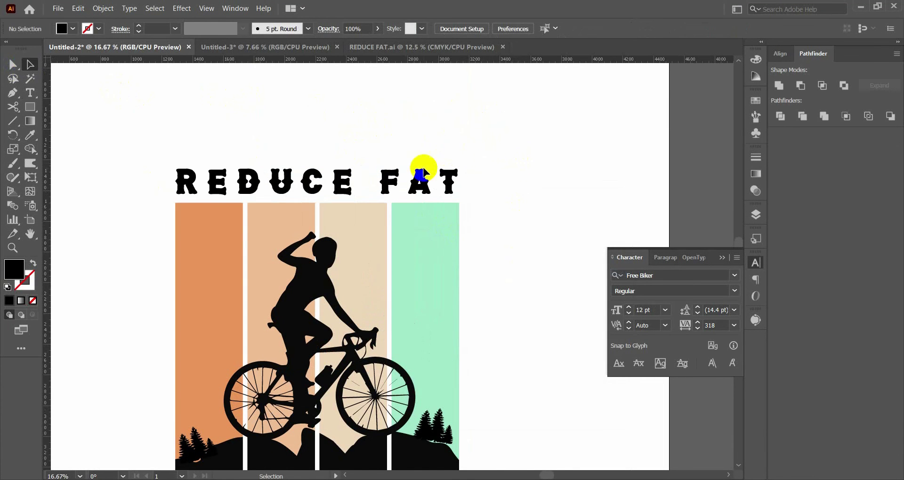
Ungroup the outlined letters and fill the R with the orange stripe colour
right_click(384, 178)
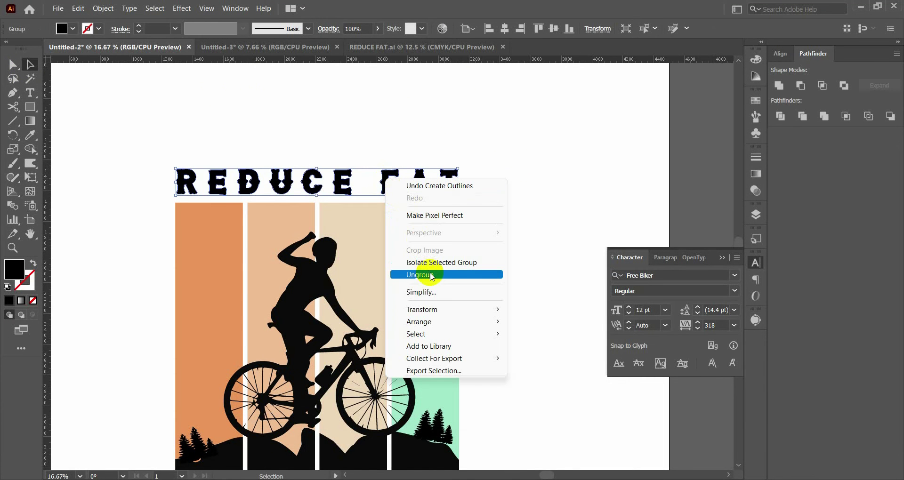
click(432, 275)
click(232, 141)
click(190, 176)
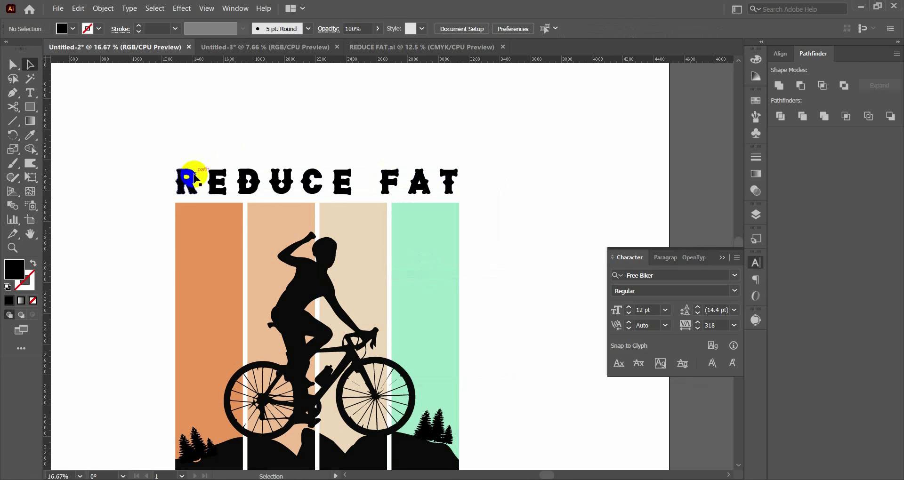
click(31, 135)
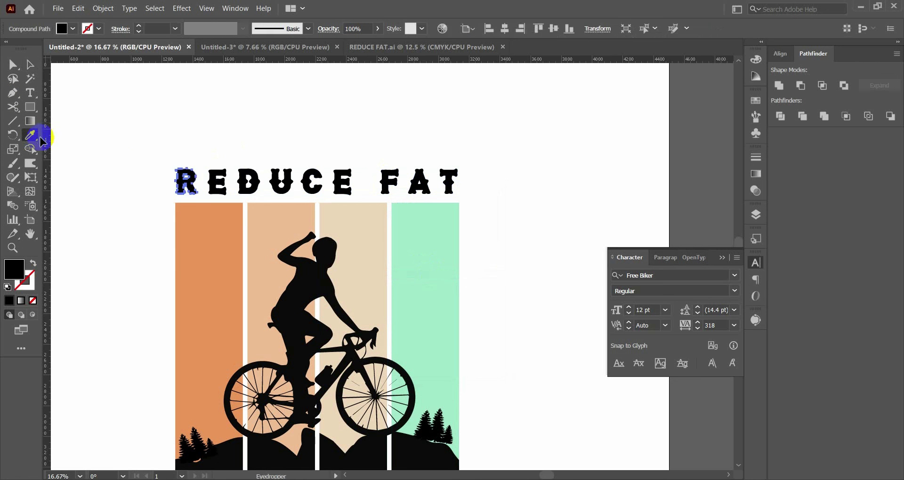
click(226, 240)
Fill the E with the peach and the D with the beige stripe colour
click(41, 67)
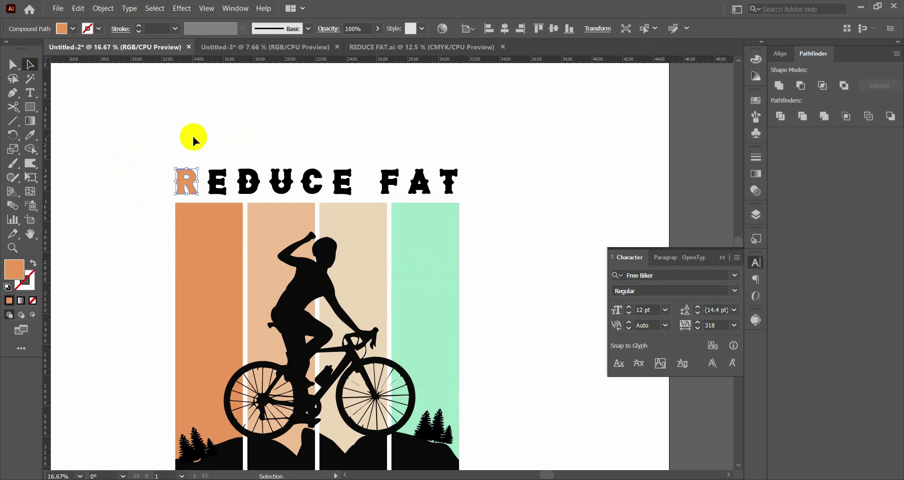
click(212, 162)
click(215, 171)
click(31, 135)
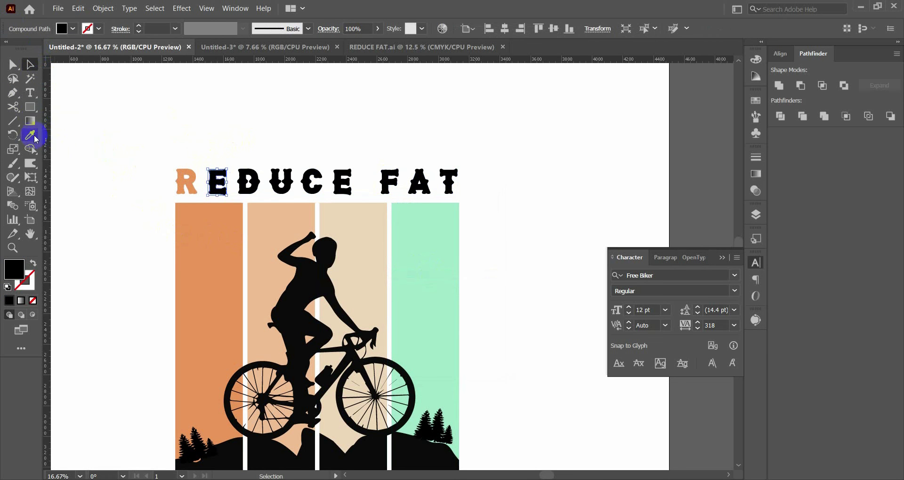
click(302, 222)
click(41, 66)
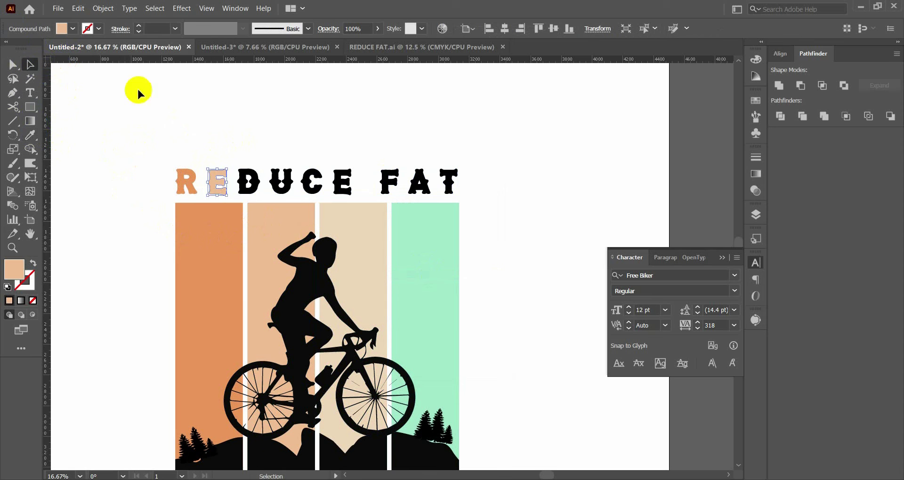
click(247, 182)
click(31, 135)
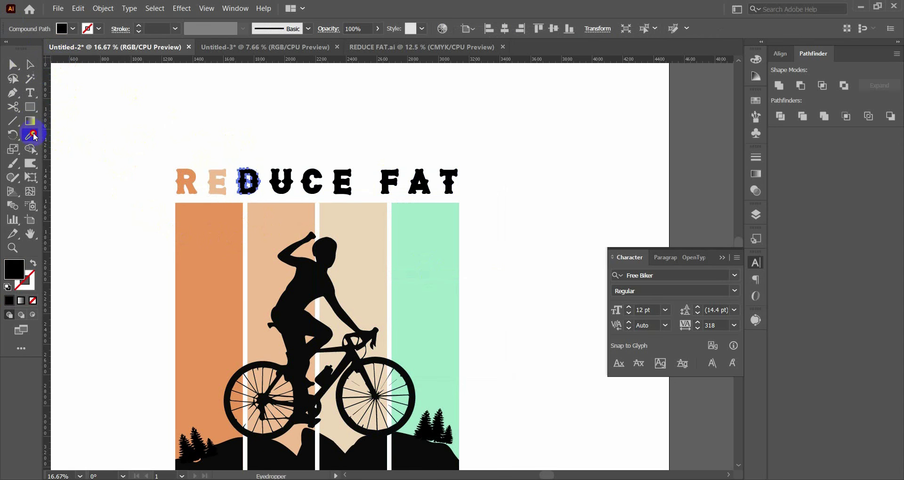
click(343, 229)
Colour the U mint green and the C orange by sampling the stripes
click(30, 69)
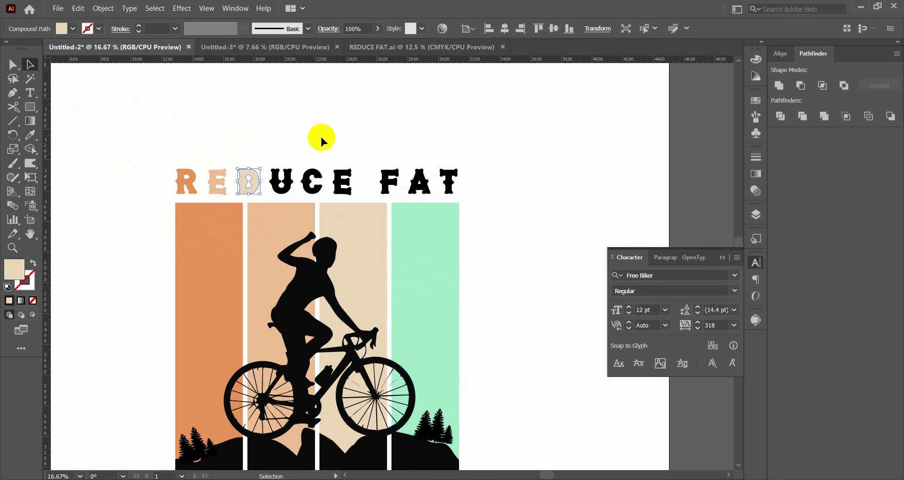
click(280, 179)
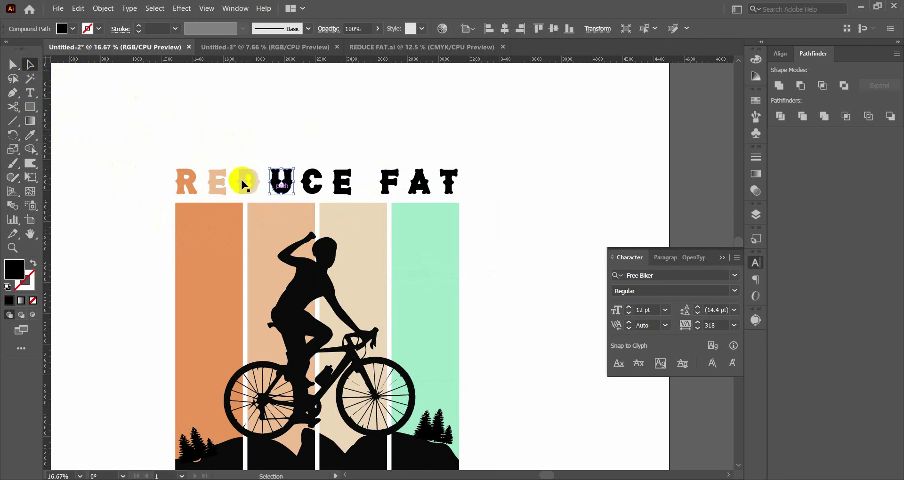
click(28, 137)
click(407, 234)
click(30, 66)
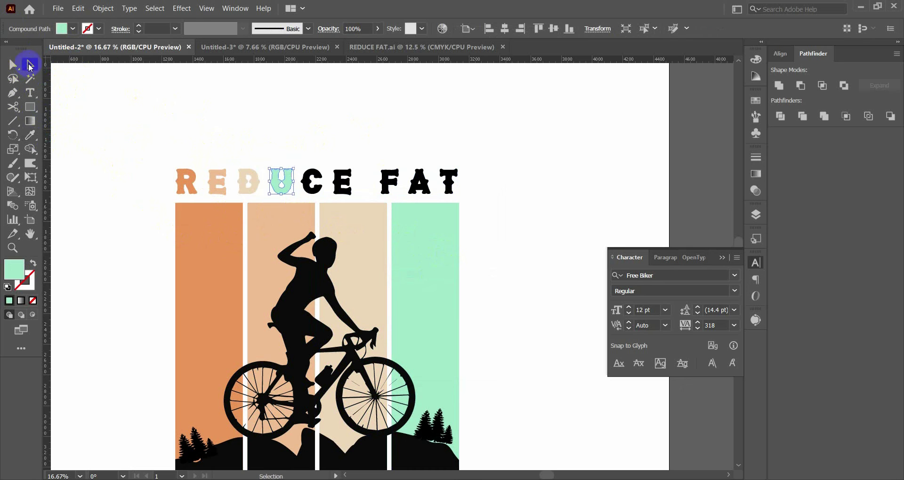
drag(309, 144, 319, 190)
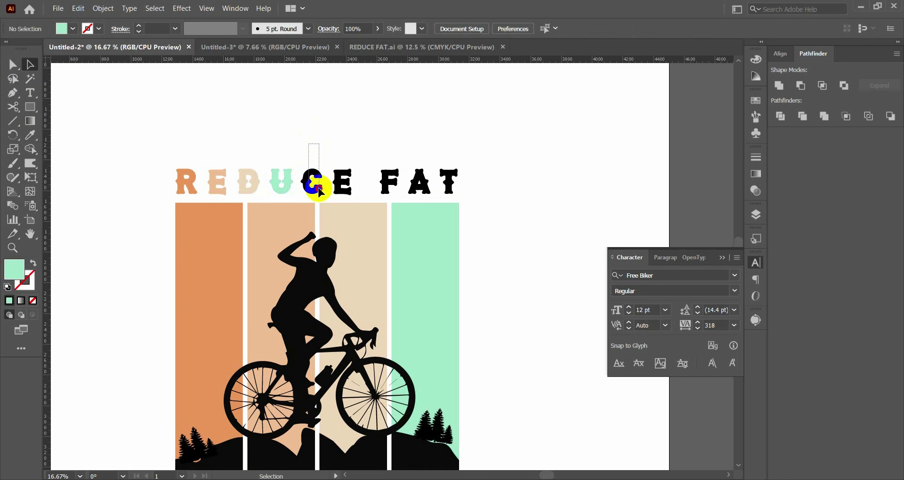
click(30, 135)
click(196, 232)
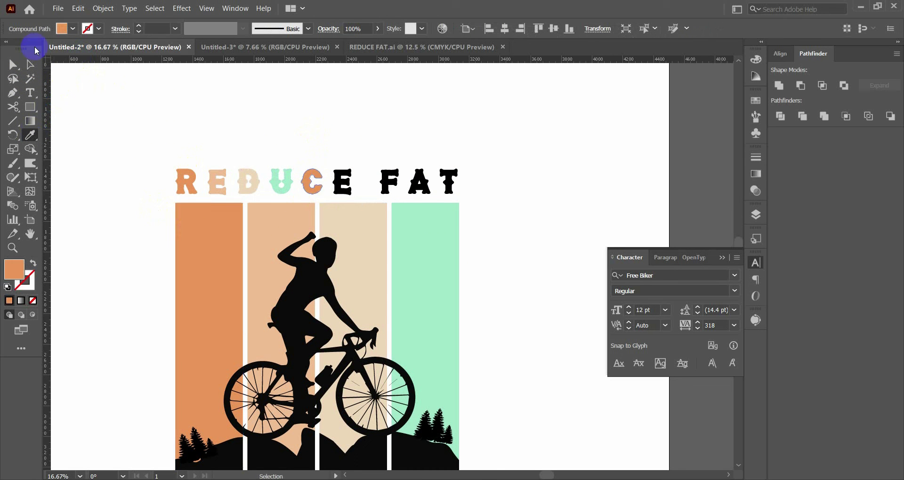
Fill the second E with peach and the F with the third stripe's beige
mouse_move(323, 136)
mouse_down()
mouse_move(341, 186)
mouse_move(300, 184)
mouse_up()
click(30, 135)
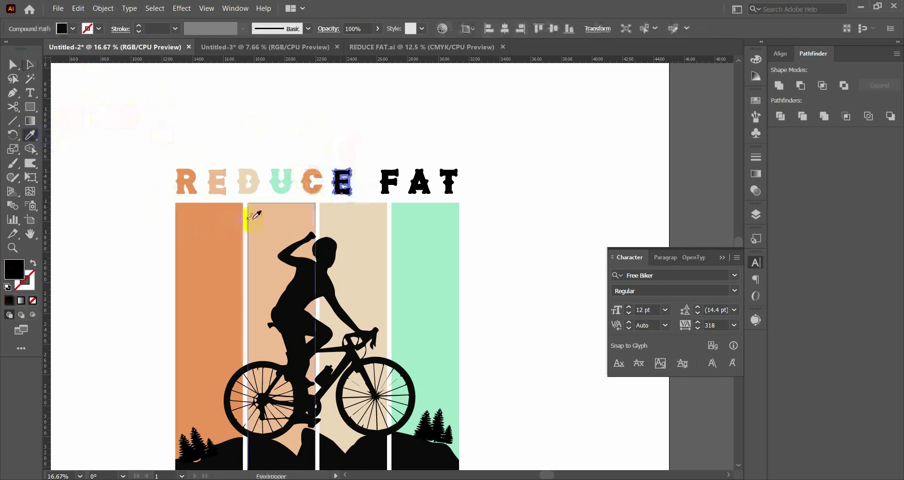
click(289, 225)
click(30, 64)
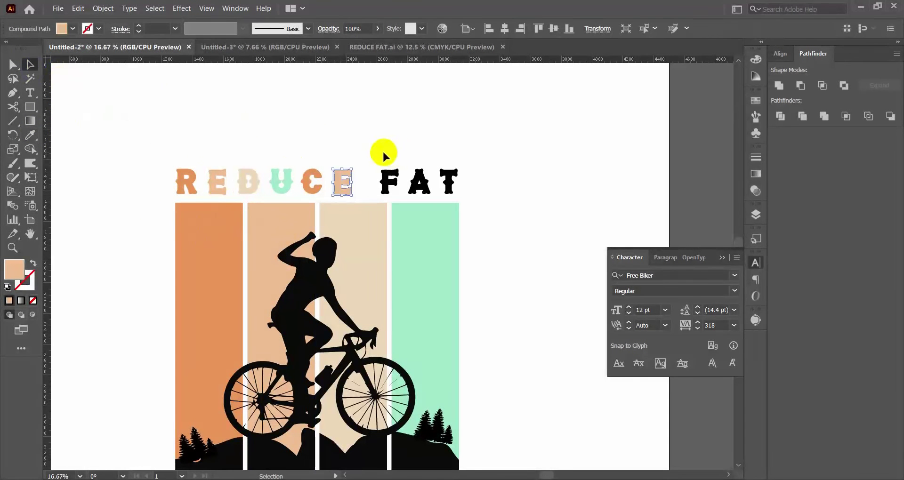
drag(382, 150, 395, 196)
click(30, 135)
click(373, 250)
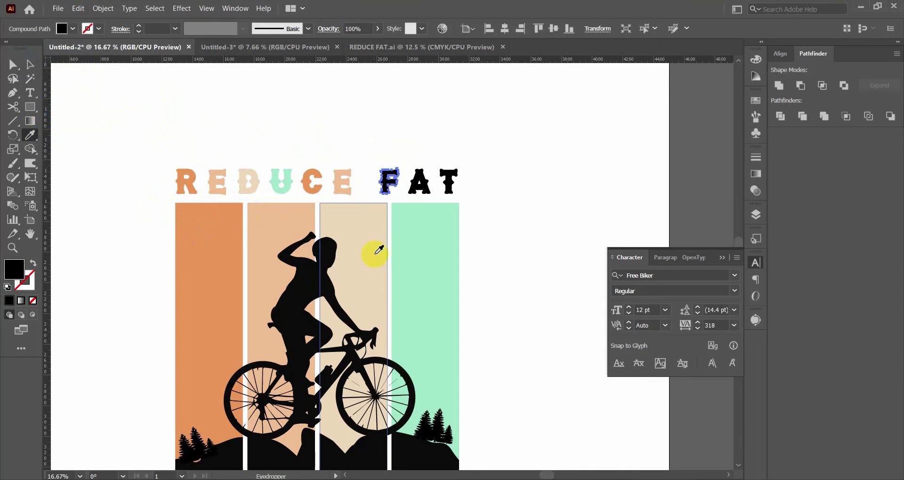
Give the A the fourth stripe's mint and the T the first stripe's orange
click(30, 64)
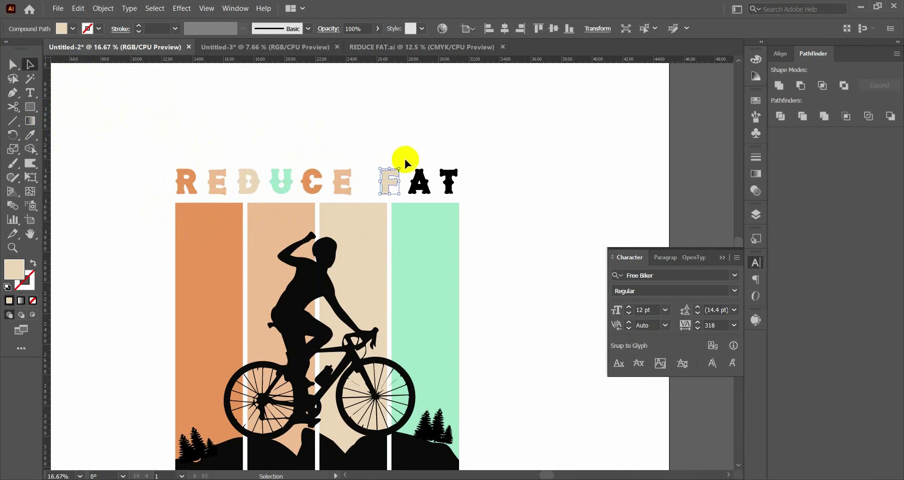
drag(403, 155, 417, 187)
click(30, 135)
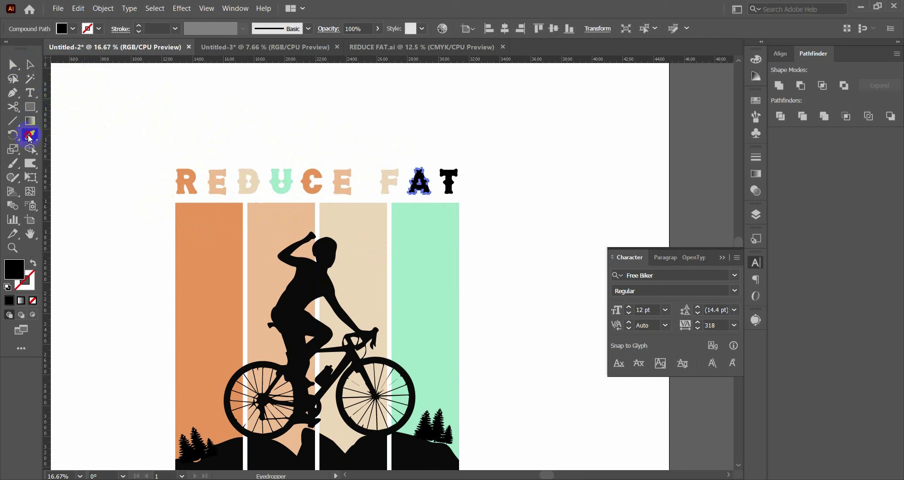
click(401, 218)
click(29, 65)
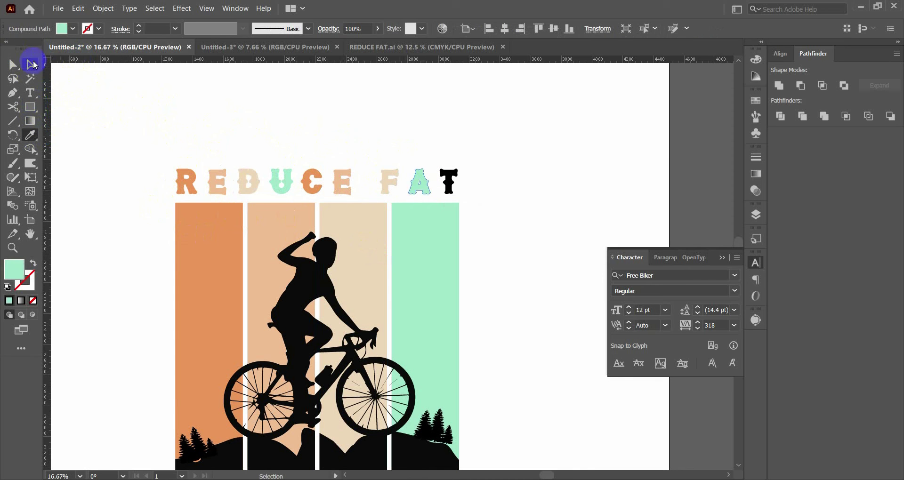
click(441, 156)
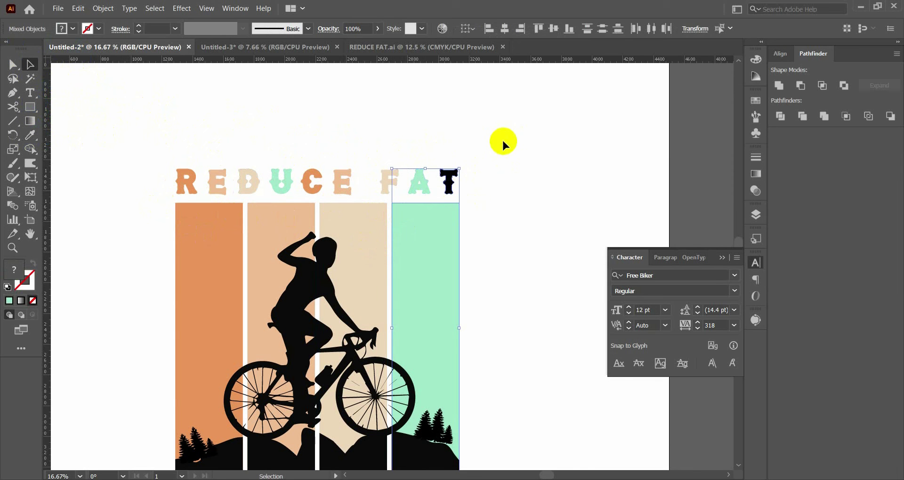
click(448, 175)
click(30, 135)
click(212, 204)
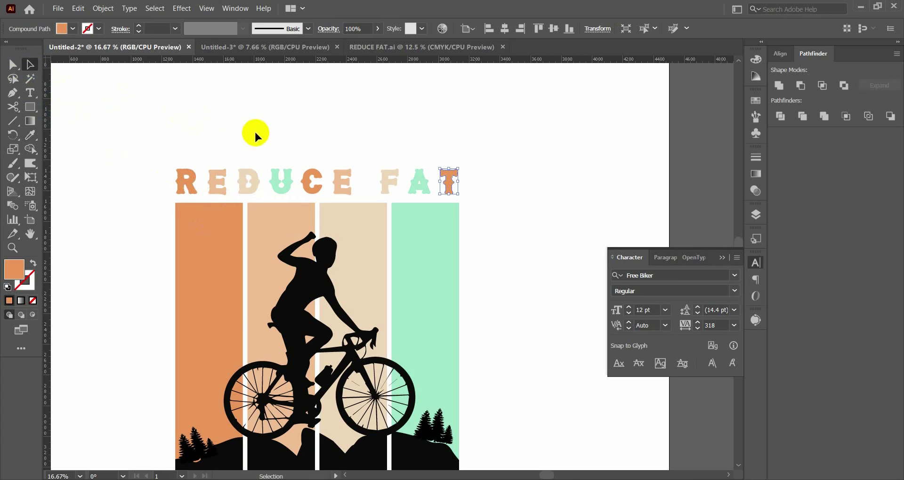
Recentre the view and select all REDUCE FAT letters to check their colours
scroll(282, 141, down, 2)
drag(279, 143, 295, 133)
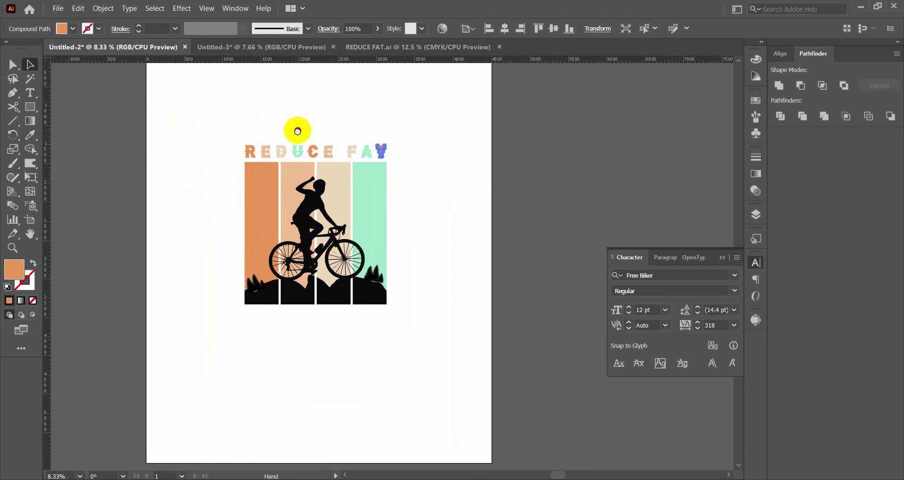
click(418, 143)
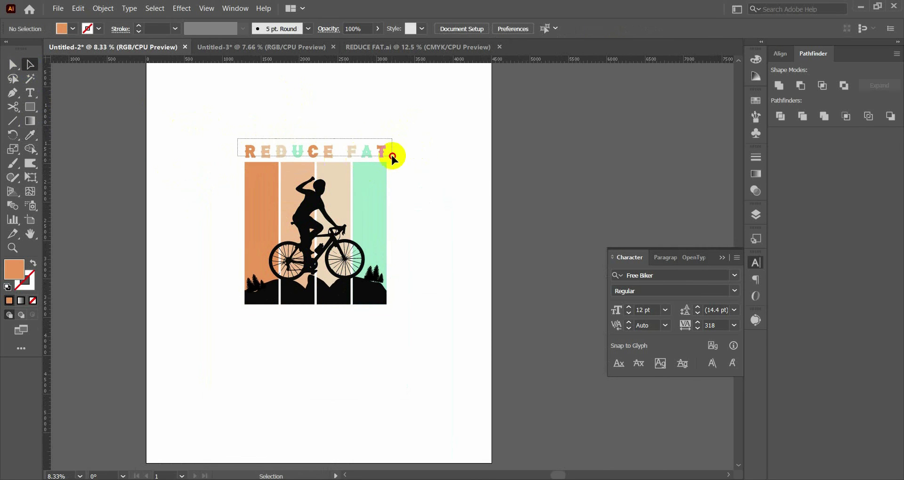
drag(264, 147, 406, 154)
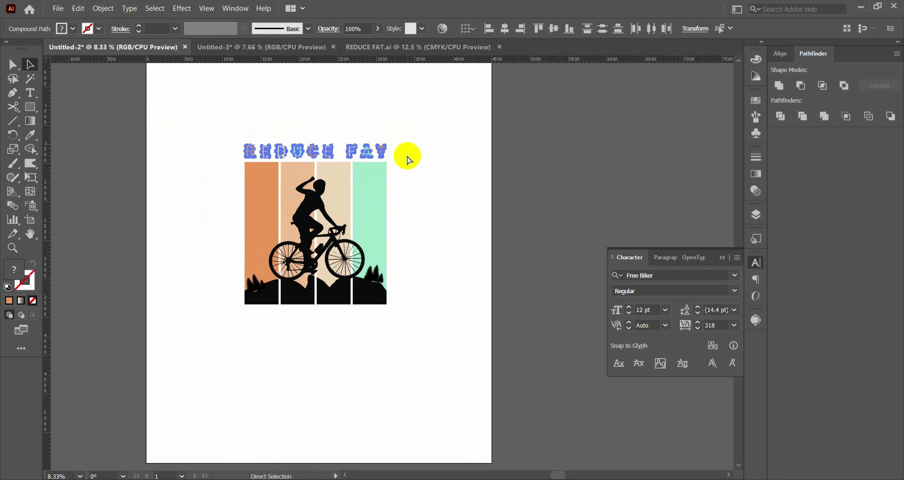
click(410, 152)
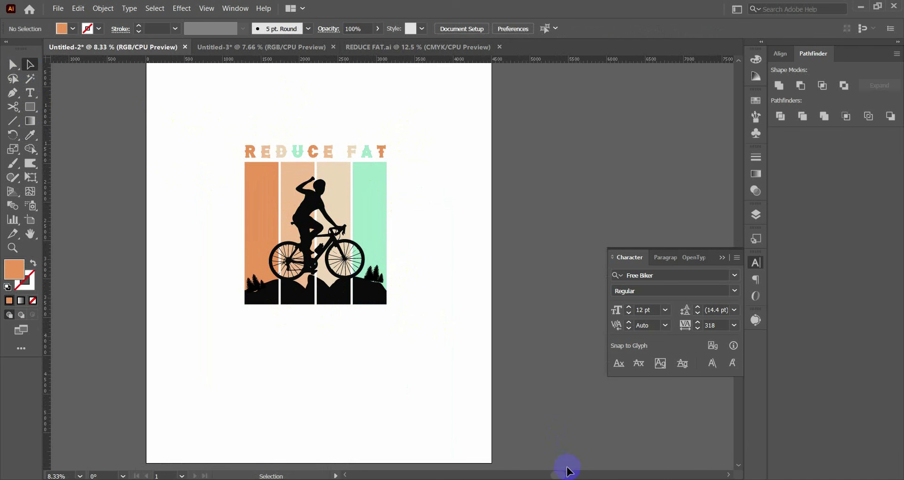
Copy the word BICYCLE from the bicycle t shirt notes and minimize Notepad
click(565, 438)
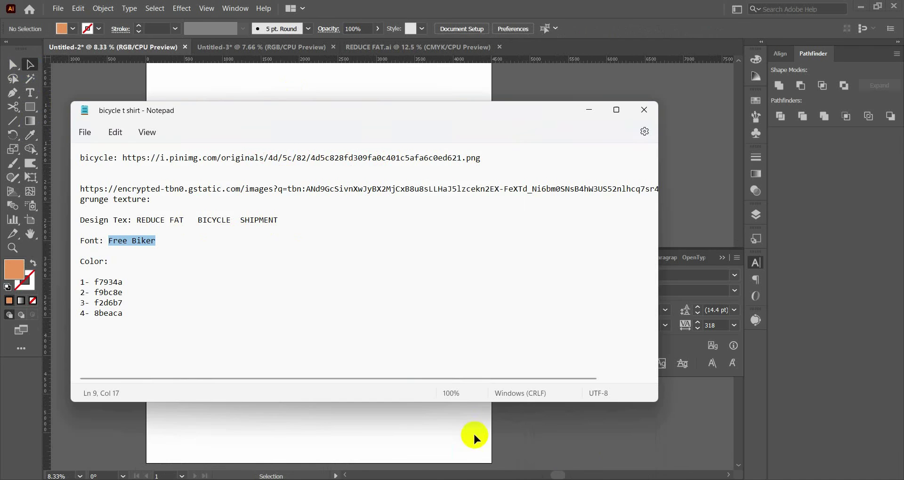
click(199, 222)
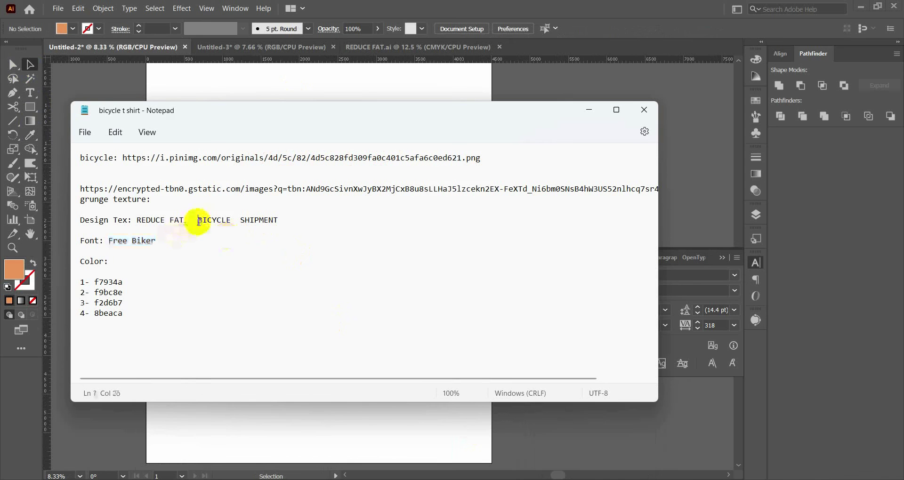
drag(199, 220, 231, 222)
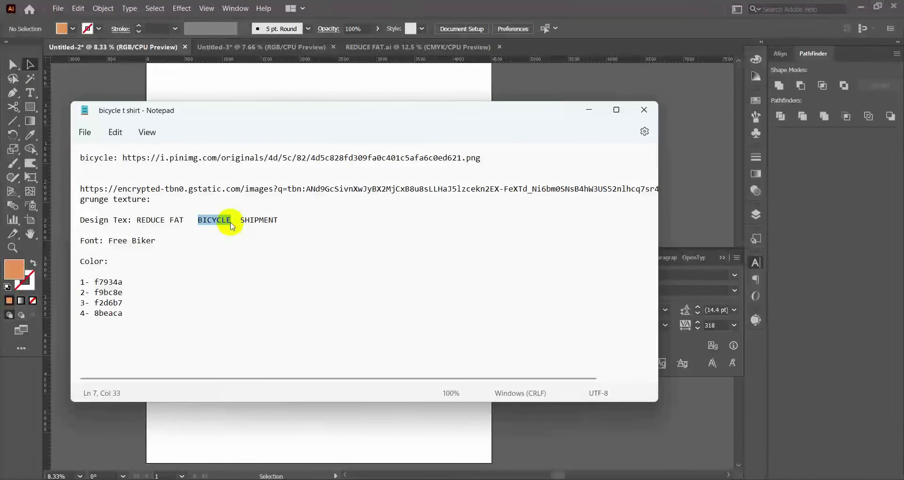
click(588, 109)
Paste BICYCLE as a new text object below the artwork and enlarge it
click(38, 98)
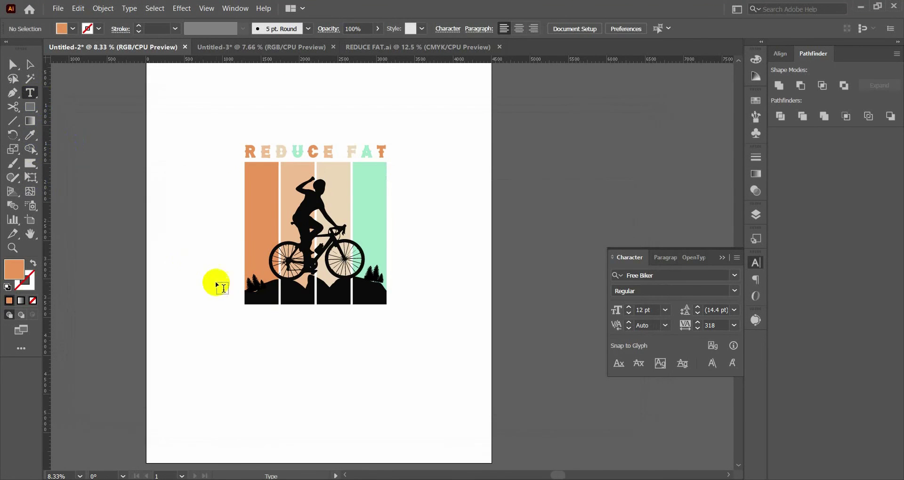
click(280, 320)
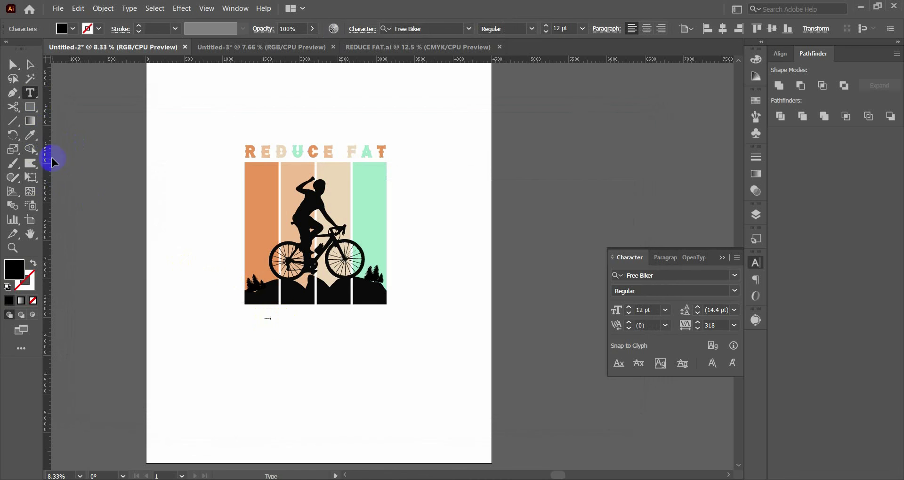
click(38, 64)
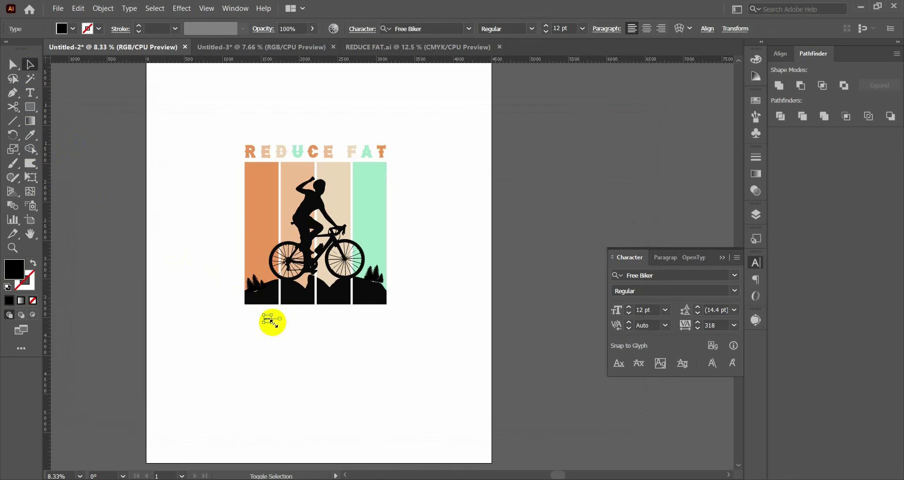
mouse_move(276, 325)
mouse_down()
mouse_move(325, 358)
mouse_move(353, 325)
mouse_up()
Move BICYCLE up under the hills and narrow it to the stripes' width
scroll(353, 325, up, 1)
scroll(353, 325, up, 1)
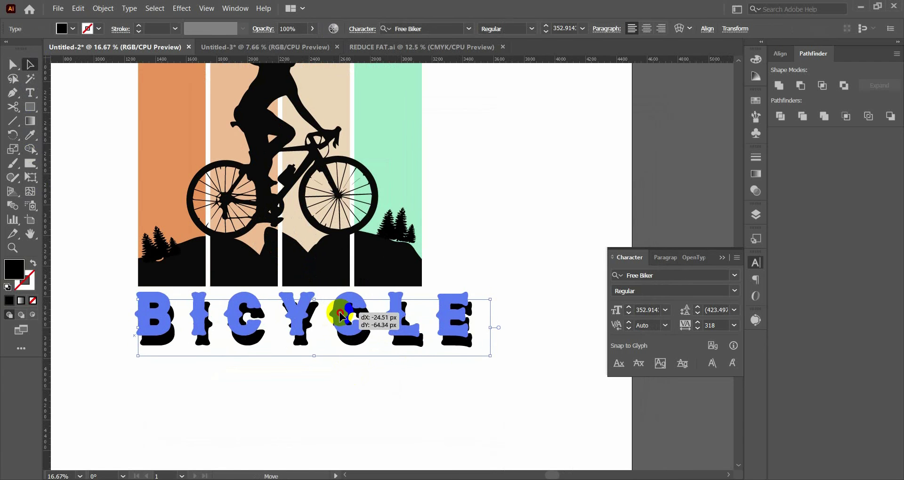
drag(342, 324, 338, 315)
drag(486, 346, 465, 339)
scroll(424, 330, down, 1)
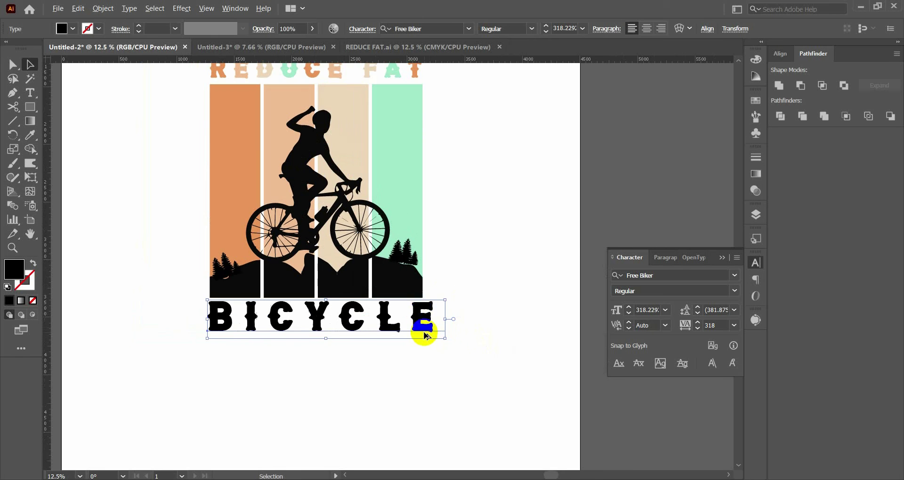
click(462, 238)
scroll(479, 244, up, 3)
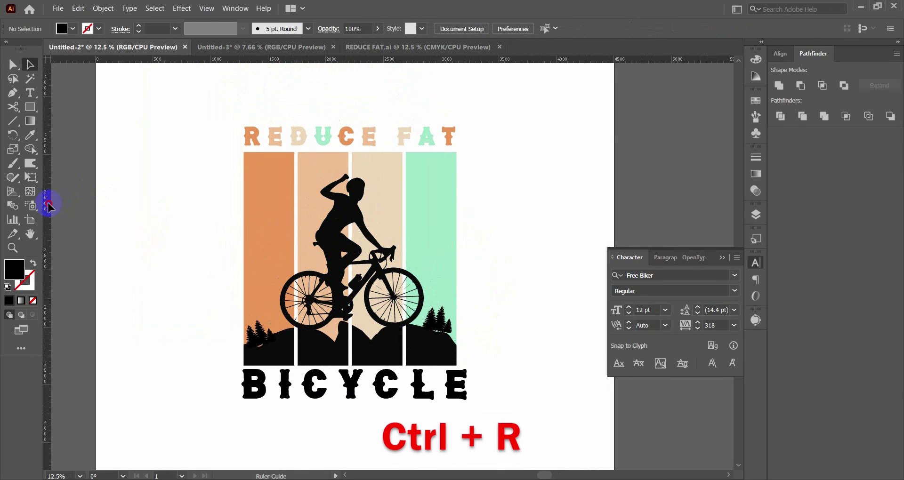
Place vertical guides at the artwork's left and right edges and stretch BICYCLE between them
mouse_move(49, 201)
mouse_down()
mouse_move(229, 318)
mouse_move(244, 318)
mouse_up()
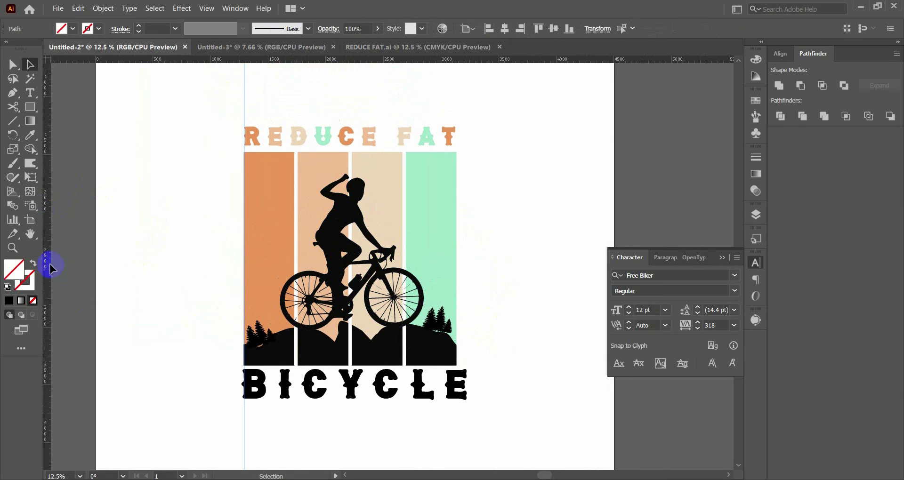
mouse_move(49, 262)
mouse_down()
mouse_move(295, 336)
mouse_move(457, 348)
mouse_up()
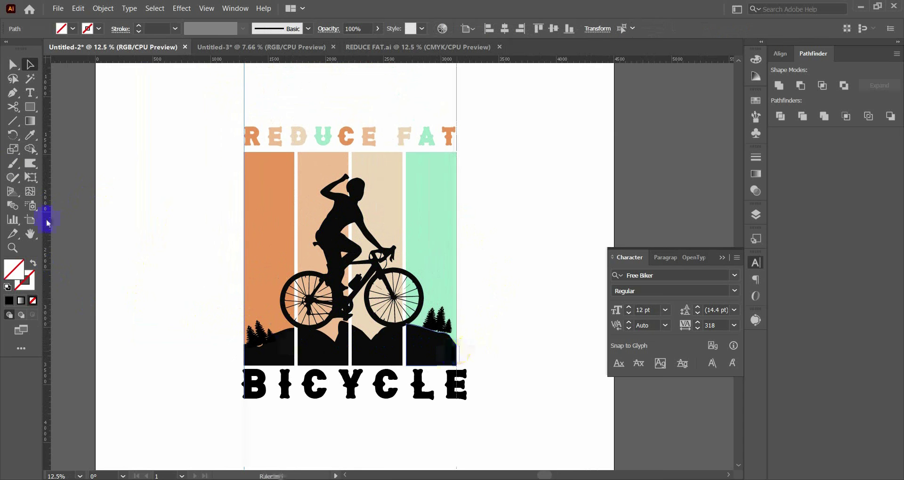
click(314, 390)
scroll(315, 391, up, 1)
scroll(316, 391, up, 1)
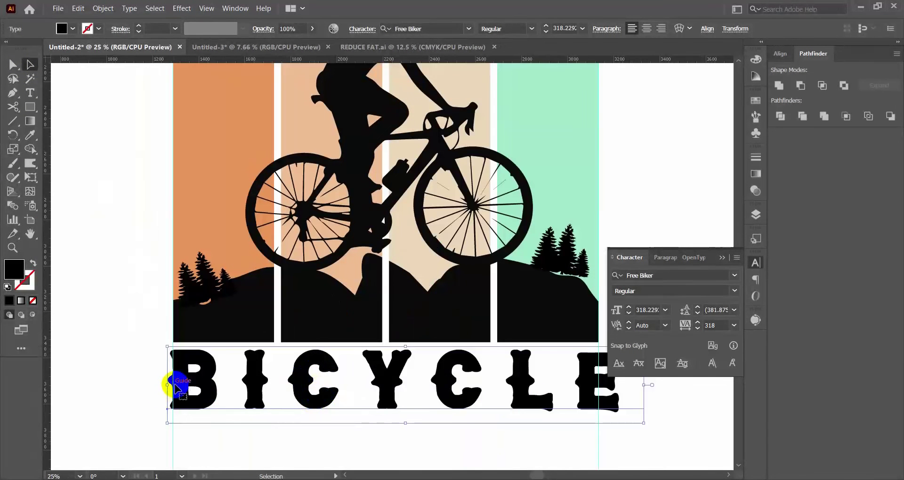
drag(202, 381, 205, 384)
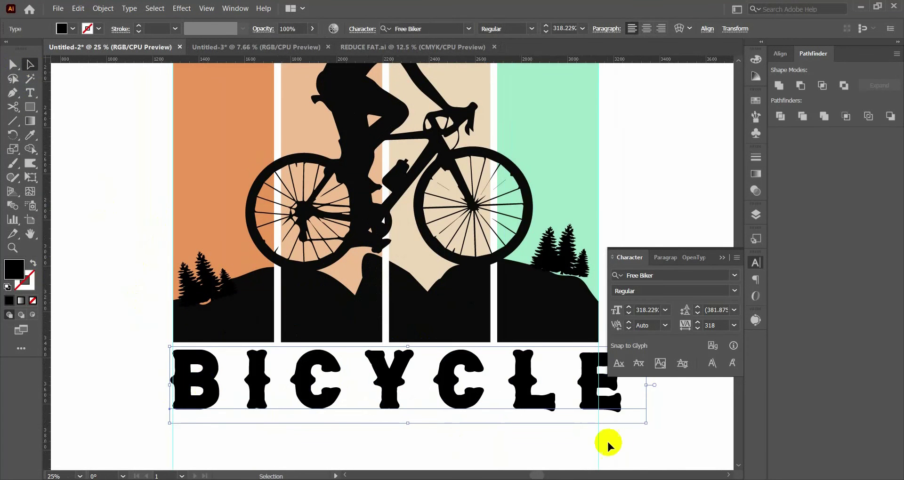
drag(643, 422, 624, 421)
Close the character panel and nudge BICYCLE into final alignment with the guides
click(668, 424)
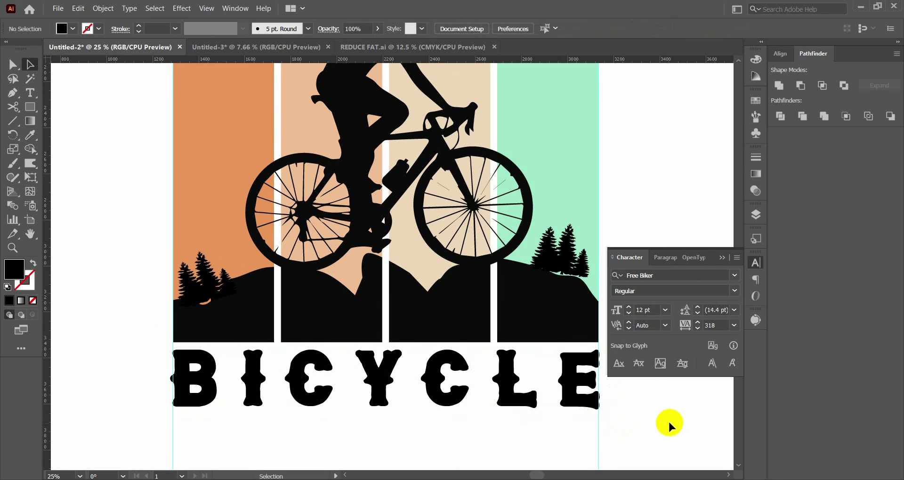
click(721, 259)
scroll(511, 388, down, 1)
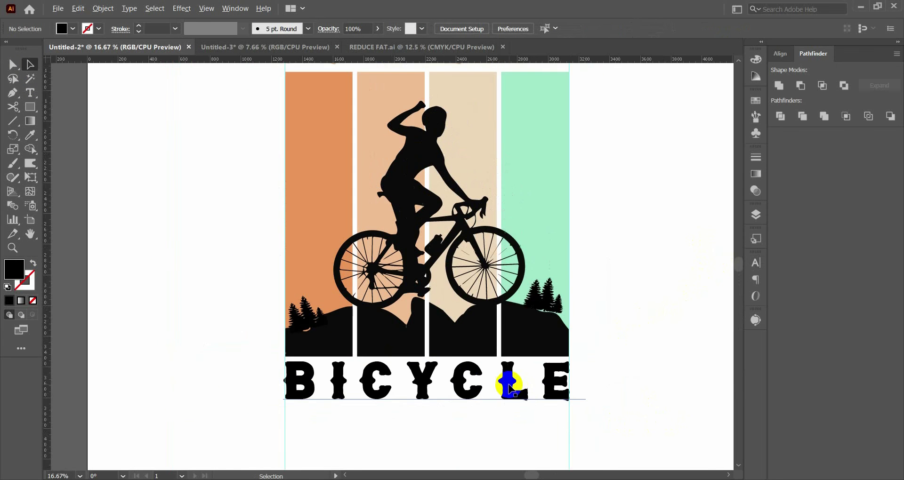
click(501, 385)
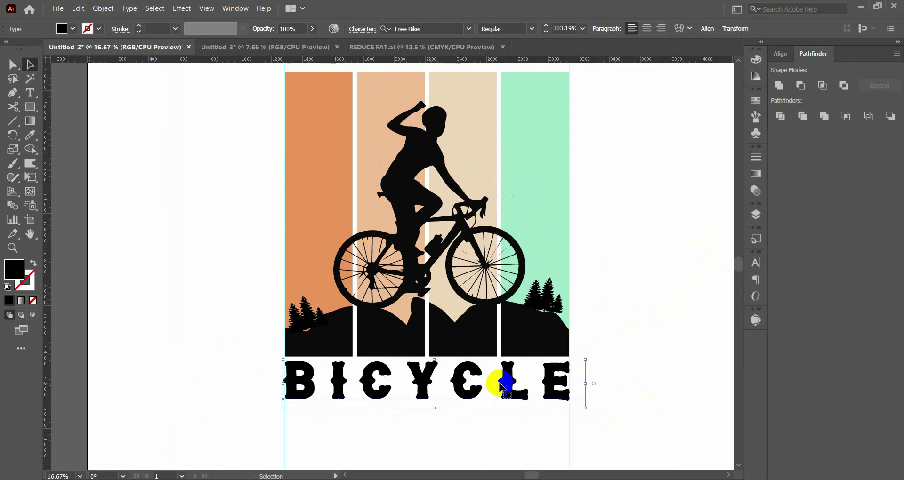
drag(503, 384, 504, 384)
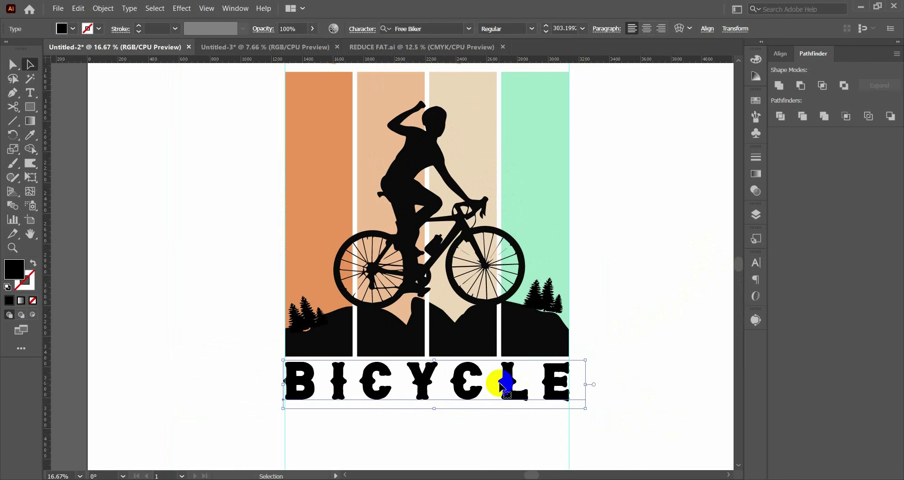
click(623, 320)
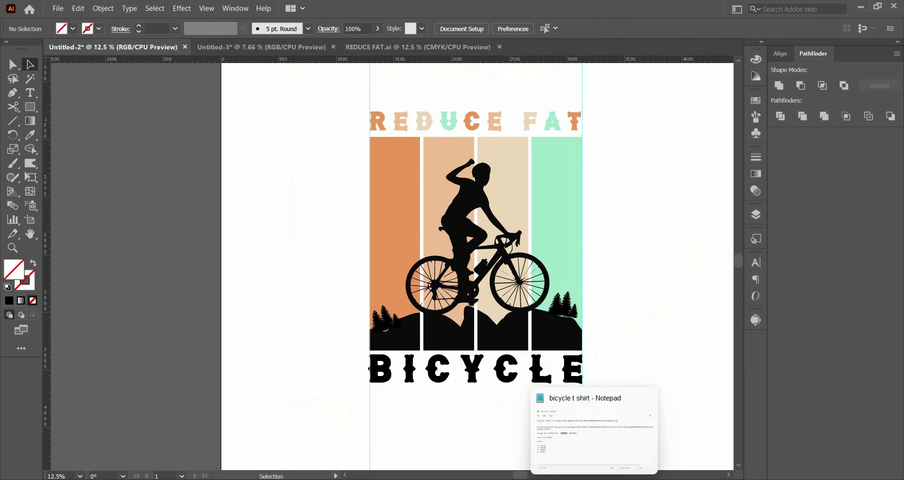
Copy the word SHIPMENT from the design notes and start a text object below BICYCLE
click(594, 424)
double_click(247, 221)
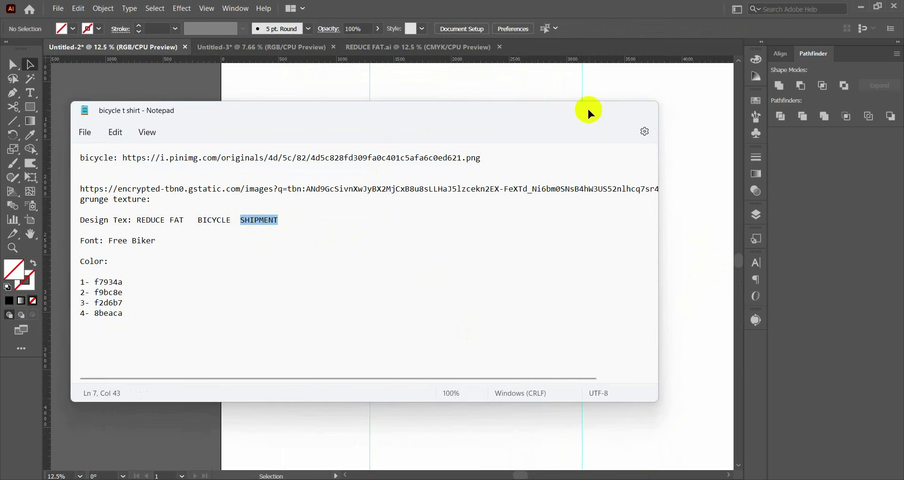
click(588, 110)
click(31, 92)
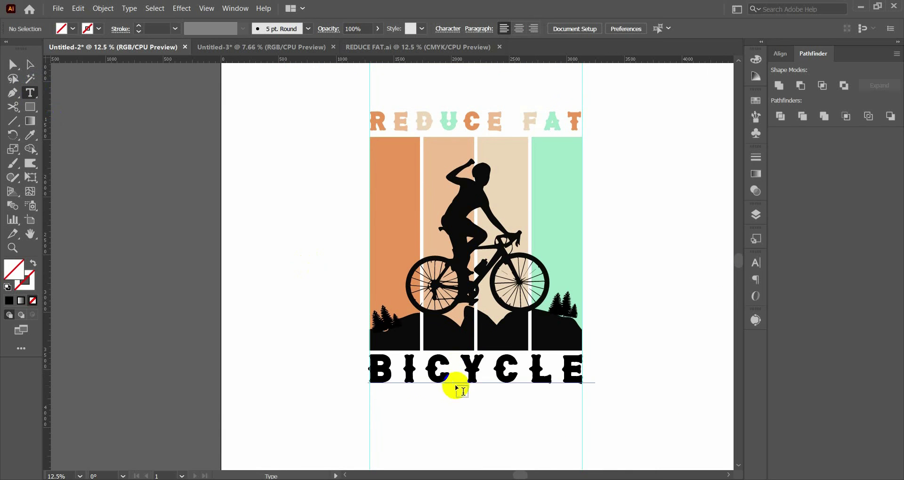
Paste SHIPMENT below BICYCLE and scale it up to roughly BICYCLE's width
click(415, 411)
key(ctrl+v)
click(397, 362)
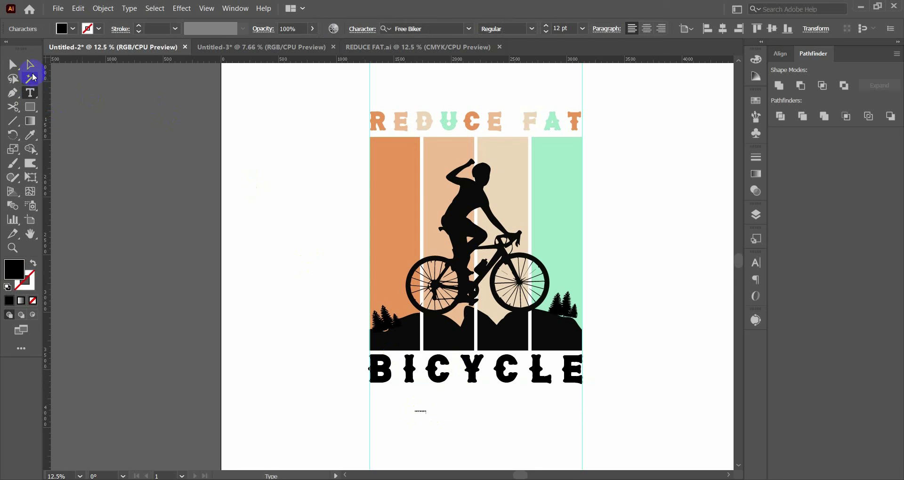
drag(425, 414, 509, 457)
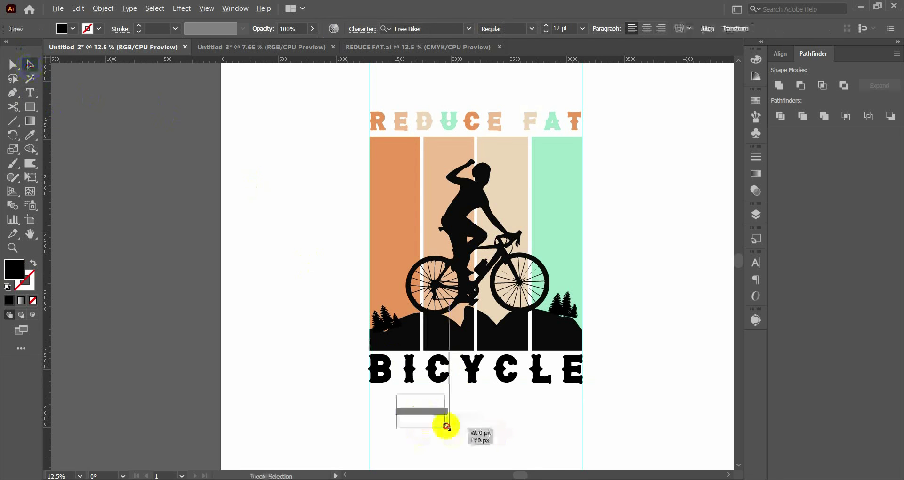
drag(439, 412, 493, 410)
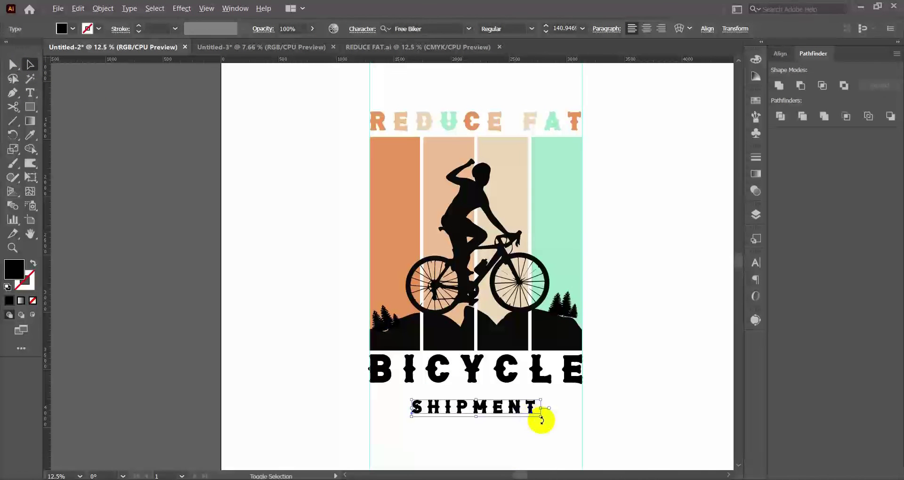
drag(541, 419, 584, 445)
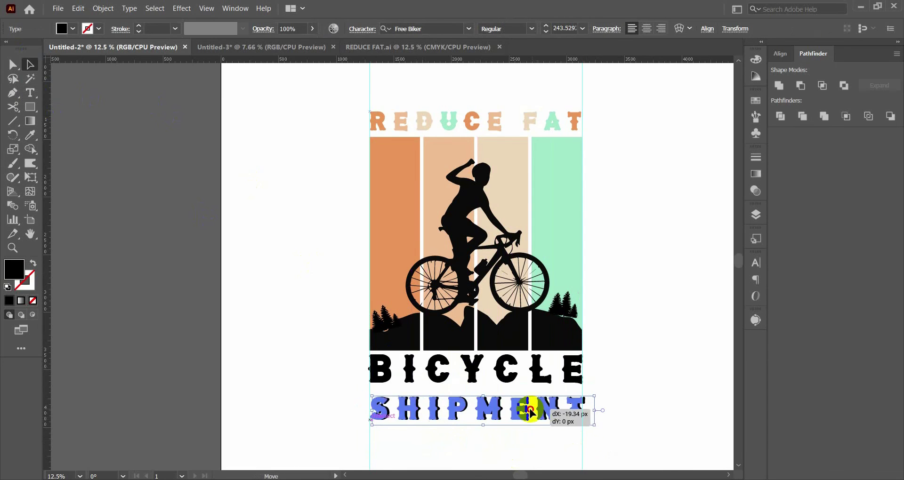
drag(530, 409, 485, 414)
Nudge SHIPMENT into exact alignment with BICYCLE, then select both text lines
scroll(471, 410, up, 2)
drag(588, 340, 501, 299)
click(601, 390)
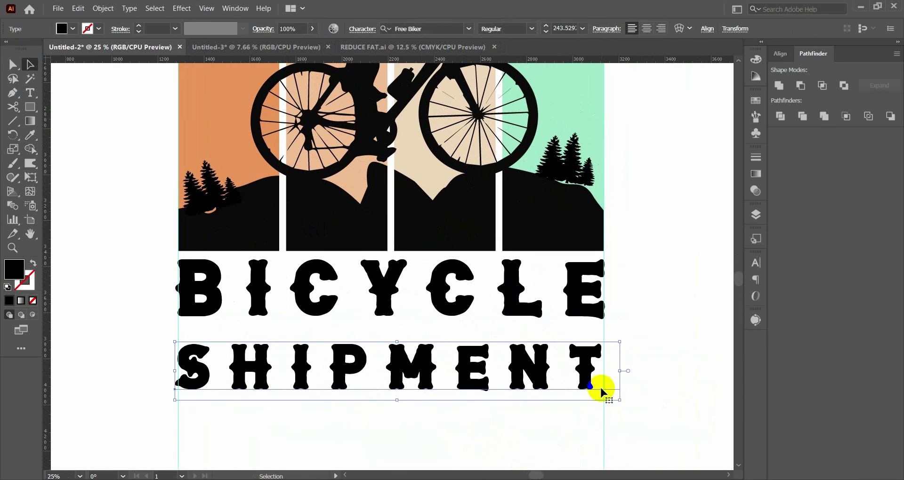
click(647, 370)
click(549, 380)
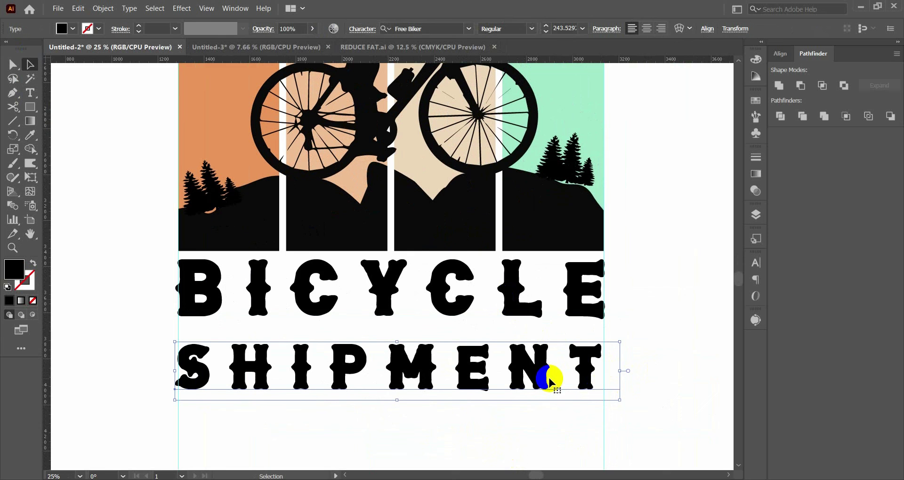
drag(550, 380, 550, 380)
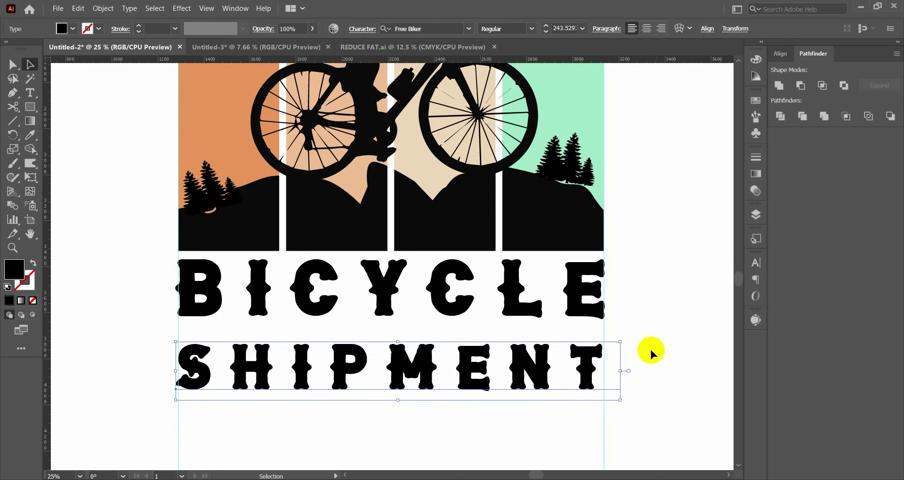
click(690, 309)
alt+scroll(661, 313, down, 1)
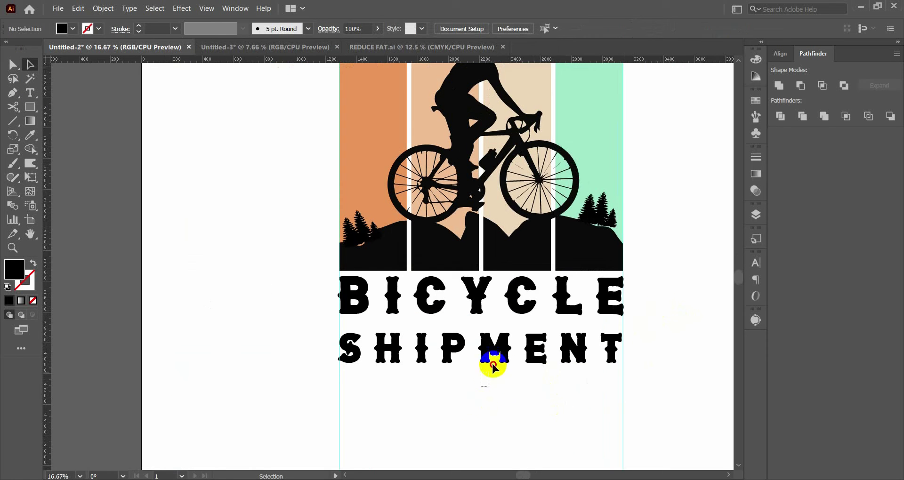
click(571, 286)
Apply Create Outlines to BICYCLE and SHIPMENT, then Ungroup them into individual letter shapes
right_click(565, 295)
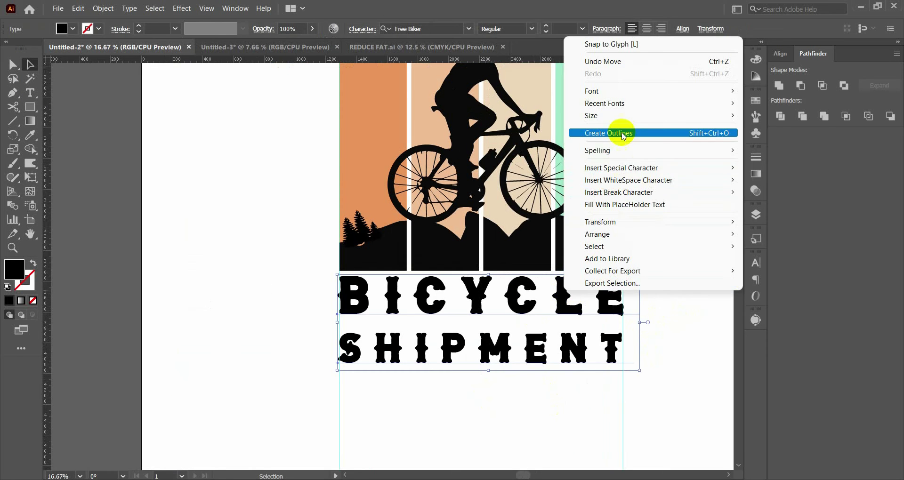
click(624, 135)
right_click(567, 306)
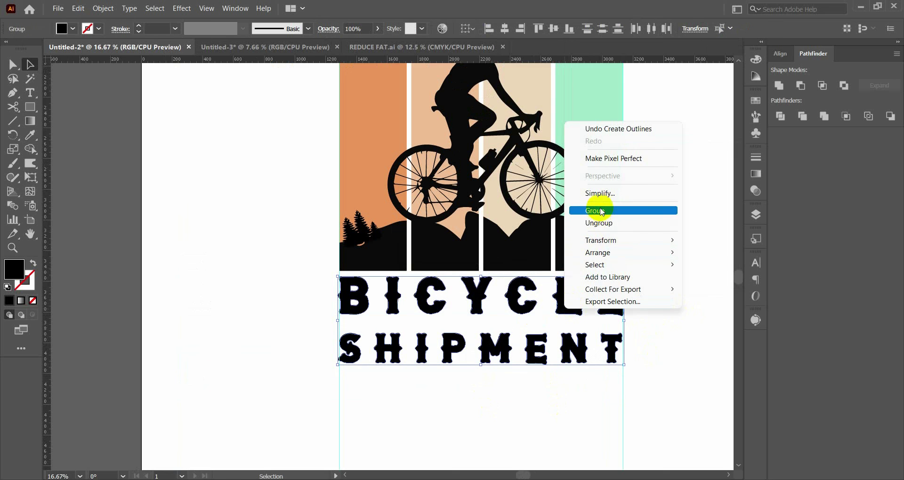
click(608, 223)
click(639, 303)
scroll(639, 303, down, 2)
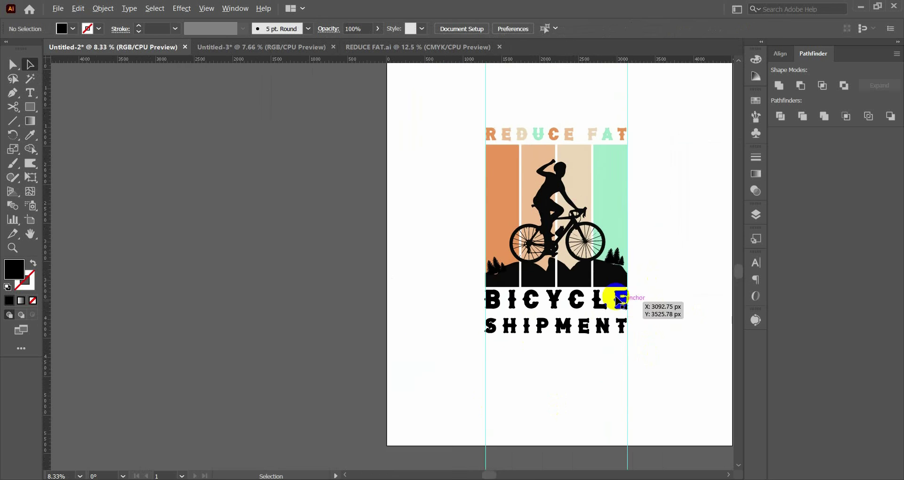
scroll(504, 424, up, 1)
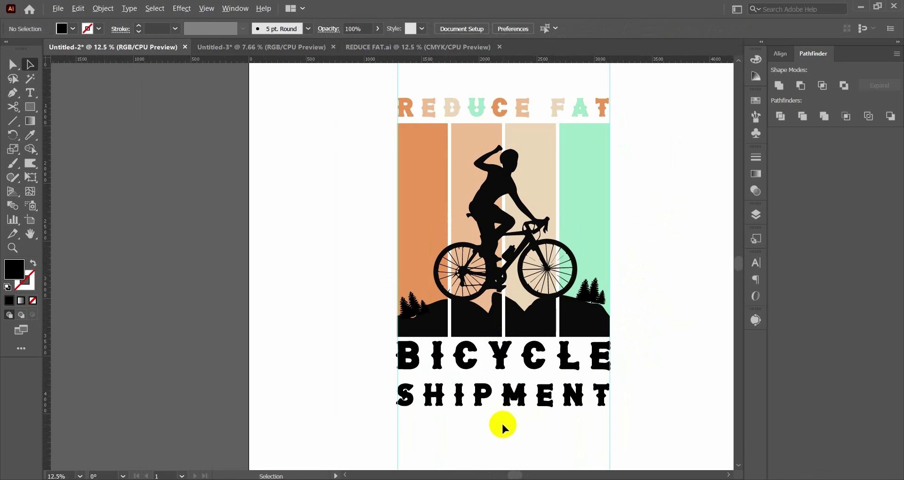
drag(356, 445, 644, 436)
click(644, 438)
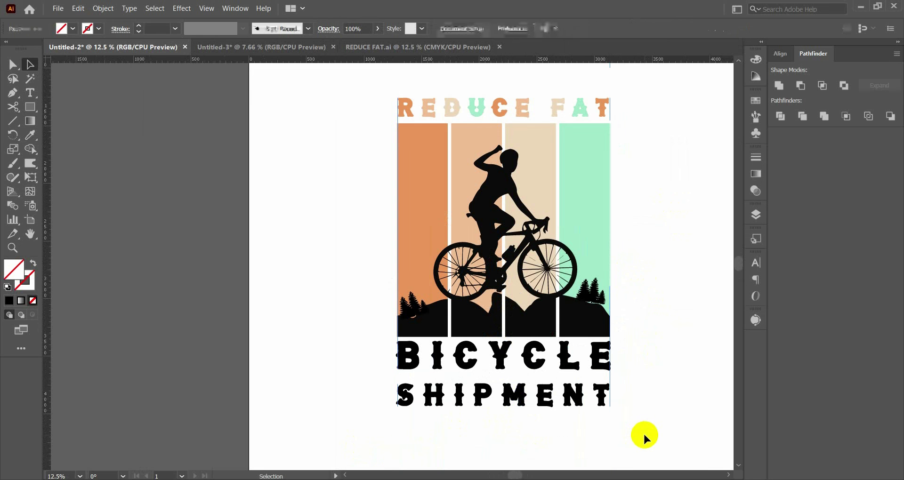
scroll(595, 365, up, 1)
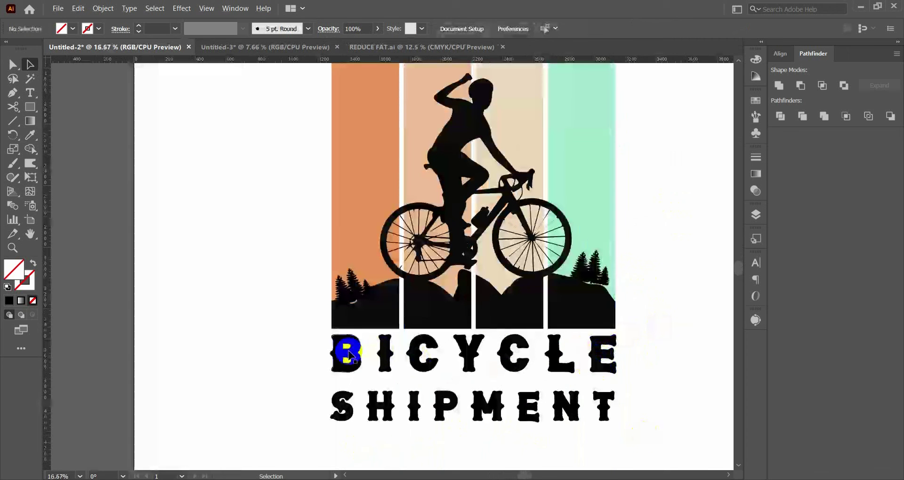
Eyedropper the stripe colours onto B (orange), I (peach) and the first C (beige)
click(352, 361)
click(29, 135)
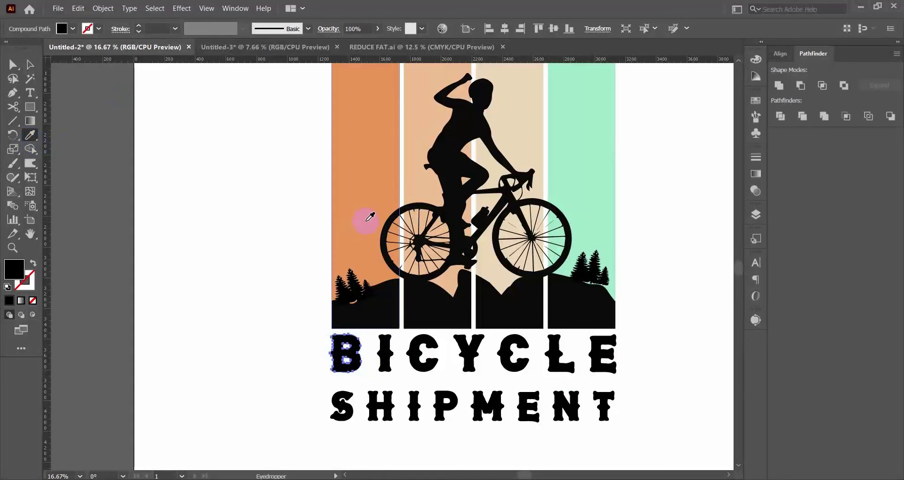
click(362, 214)
click(30, 64)
click(385, 348)
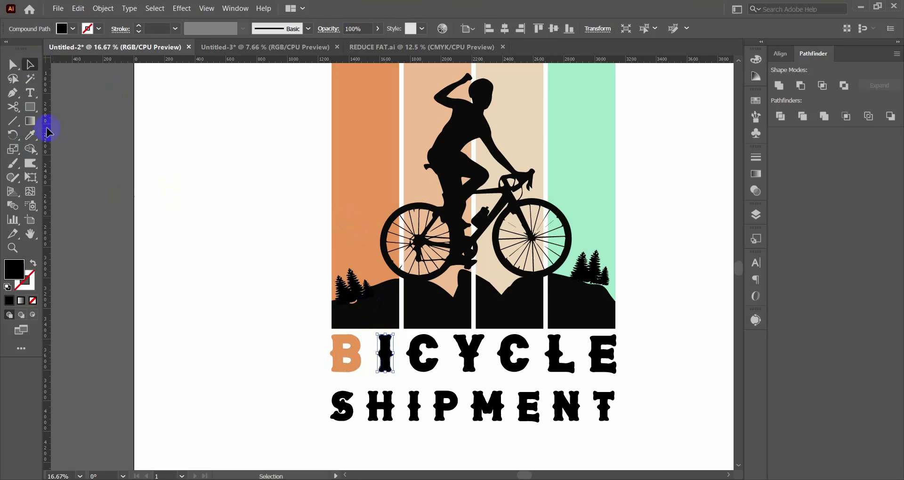
click(432, 192)
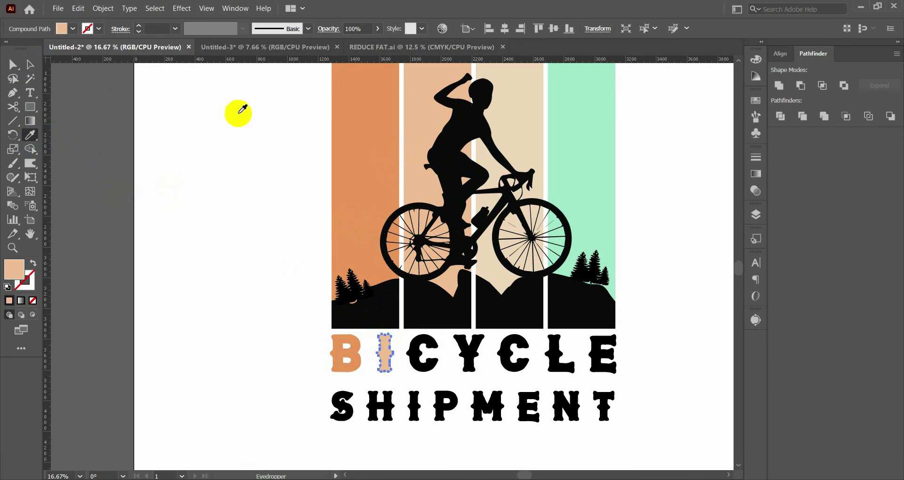
click(415, 360)
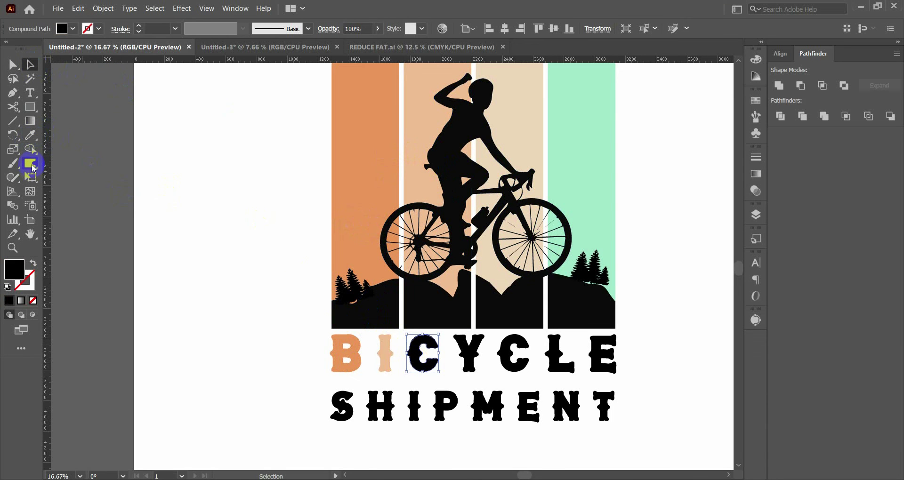
click(31, 135)
click(528, 109)
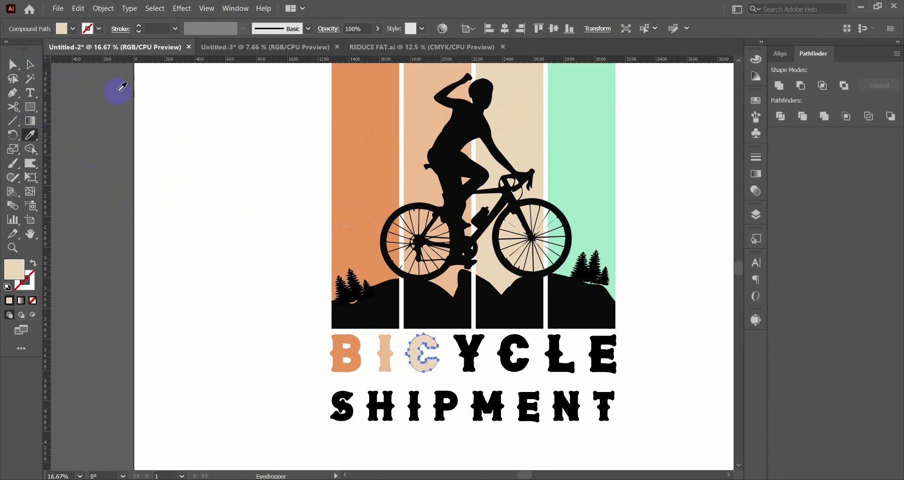
Colour the Y mint, the second C orange and the L peach from the stripes
click(469, 353)
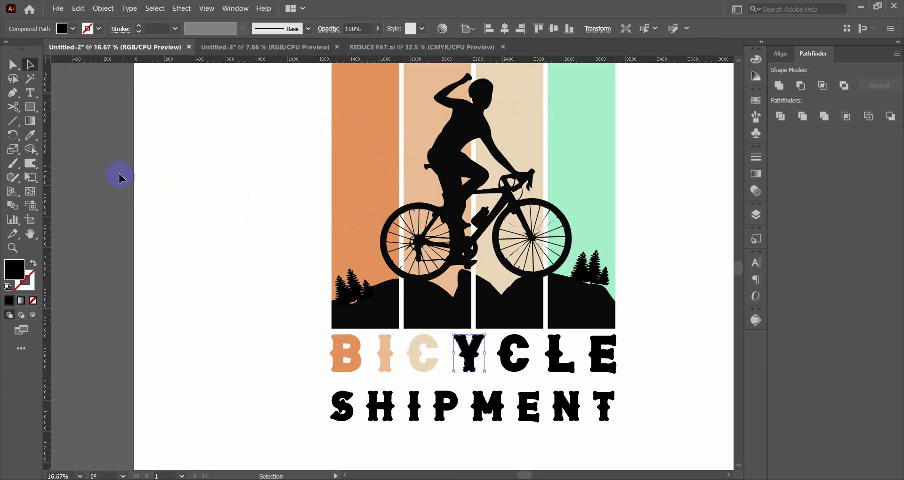
click(33, 137)
click(584, 141)
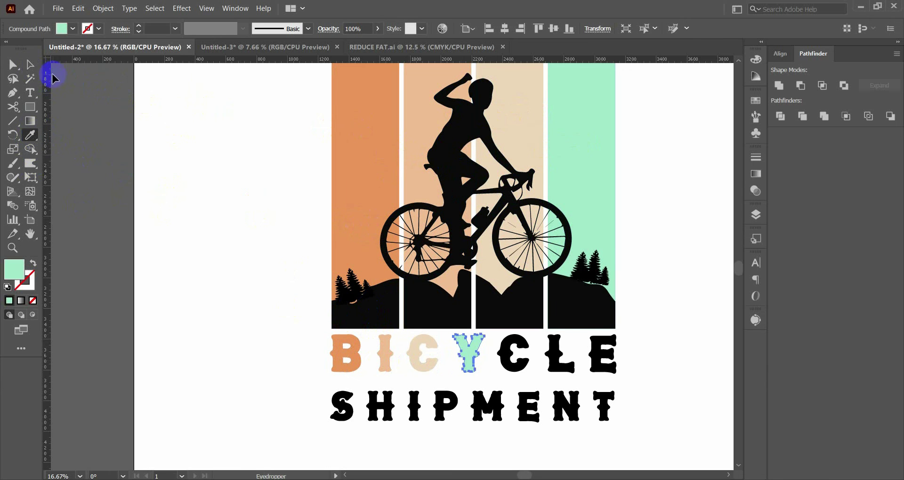
click(29, 64)
click(513, 356)
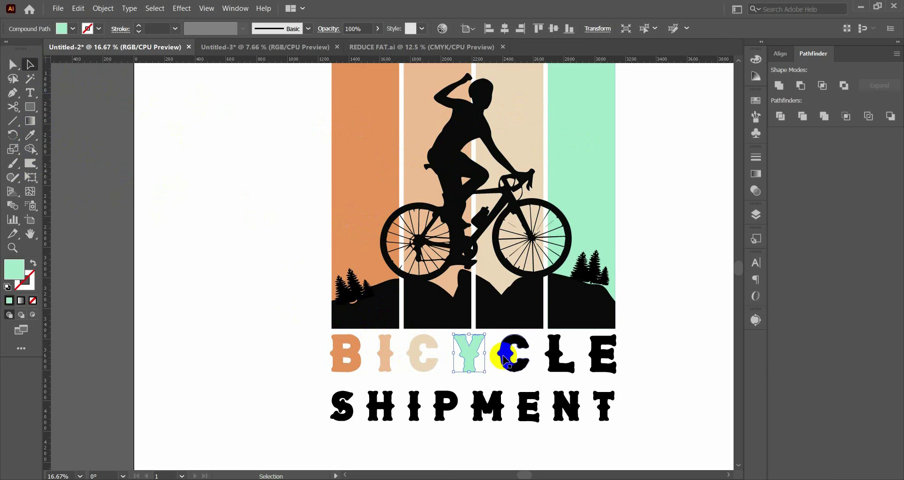
click(30, 142)
click(342, 141)
click(28, 66)
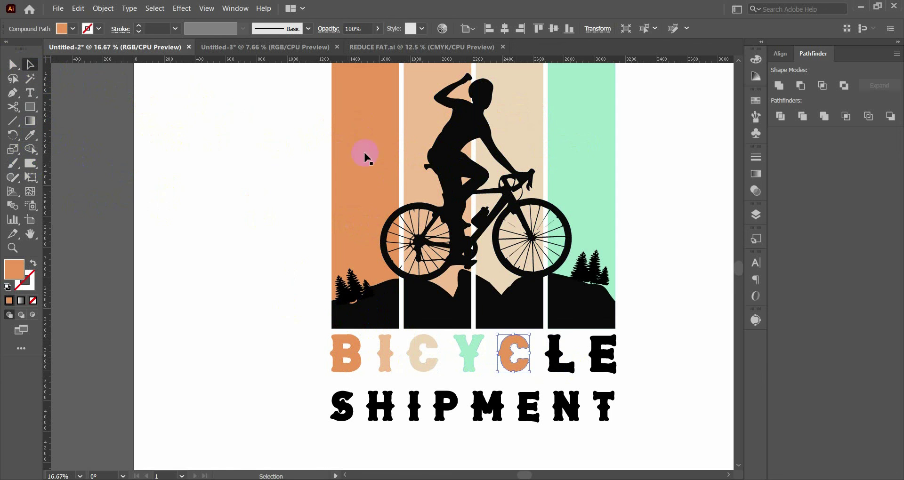
click(556, 371)
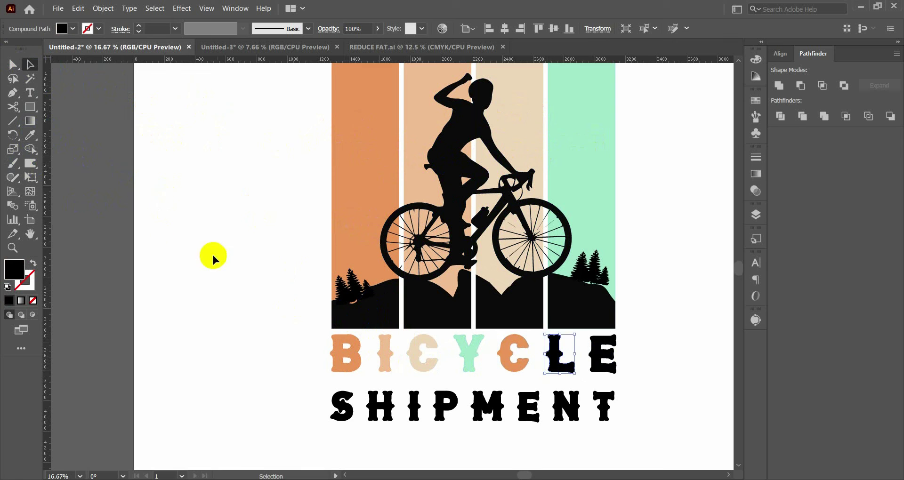
click(38, 136)
click(432, 112)
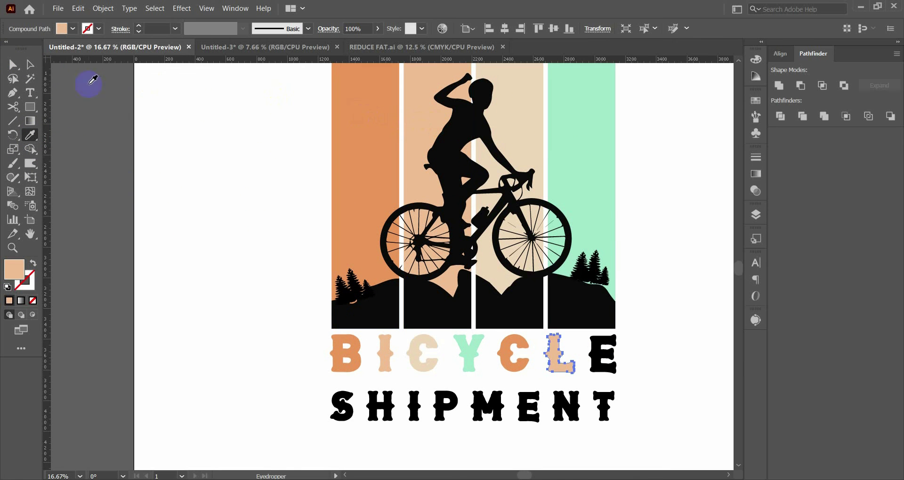
click(14, 66)
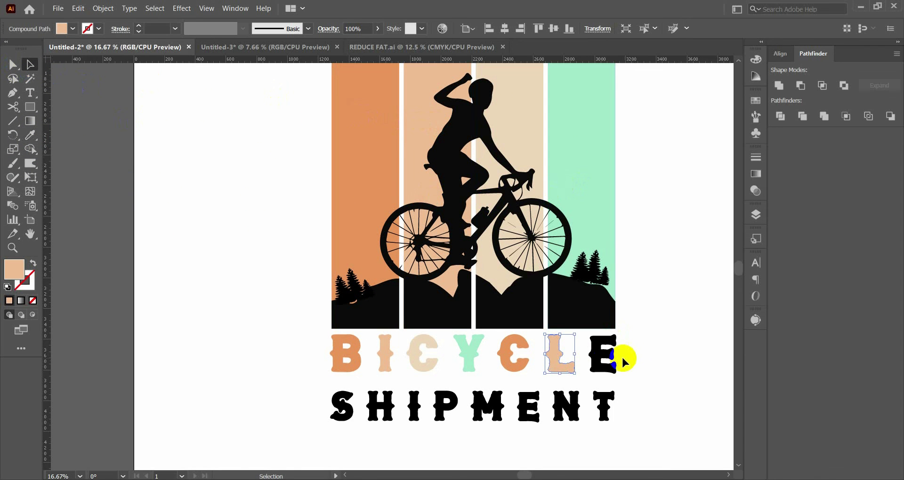
Give the final E of BICYCLE the mint stripe colour
click(605, 366)
click(574, 170)
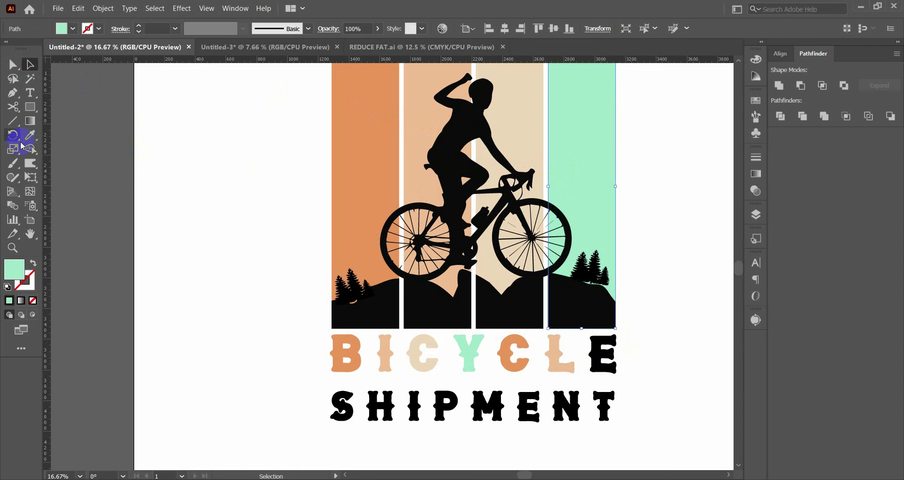
click(562, 172)
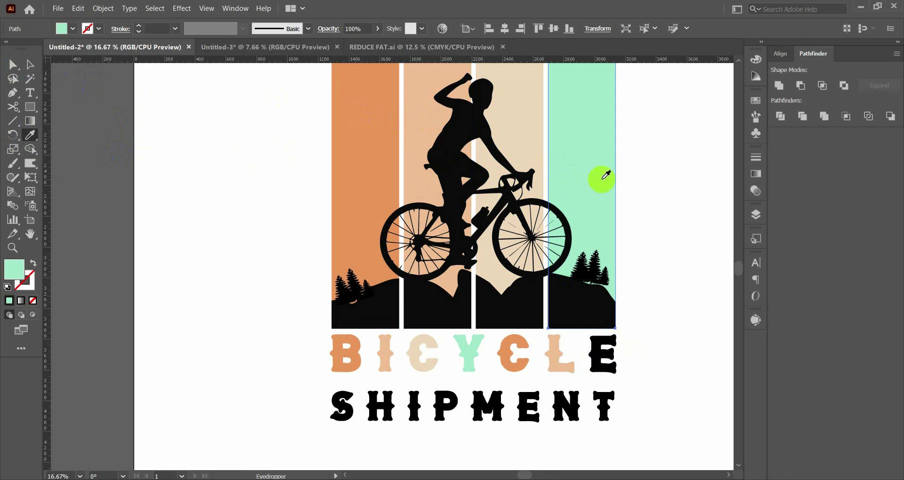
click(601, 361)
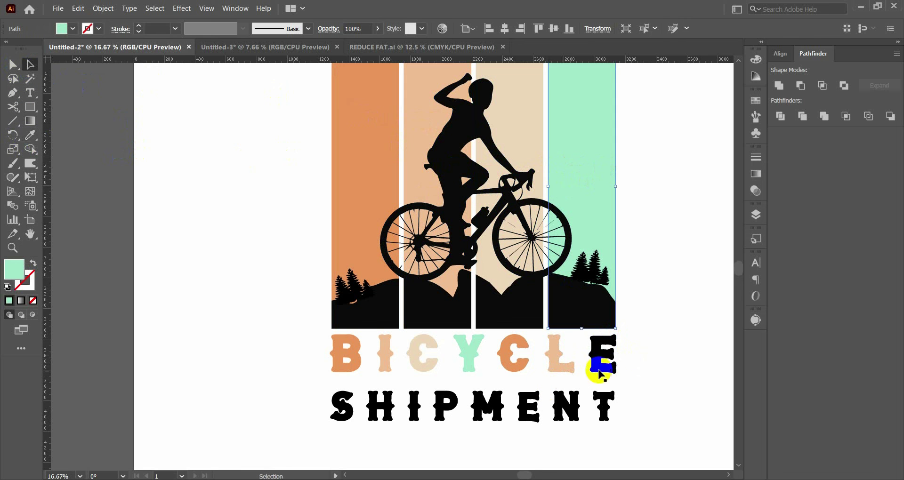
click(30, 135)
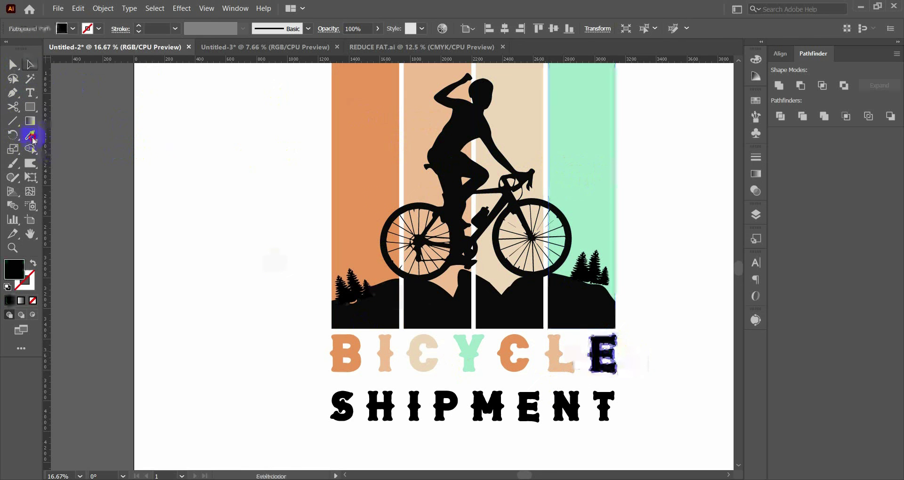
click(561, 173)
click(38, 66)
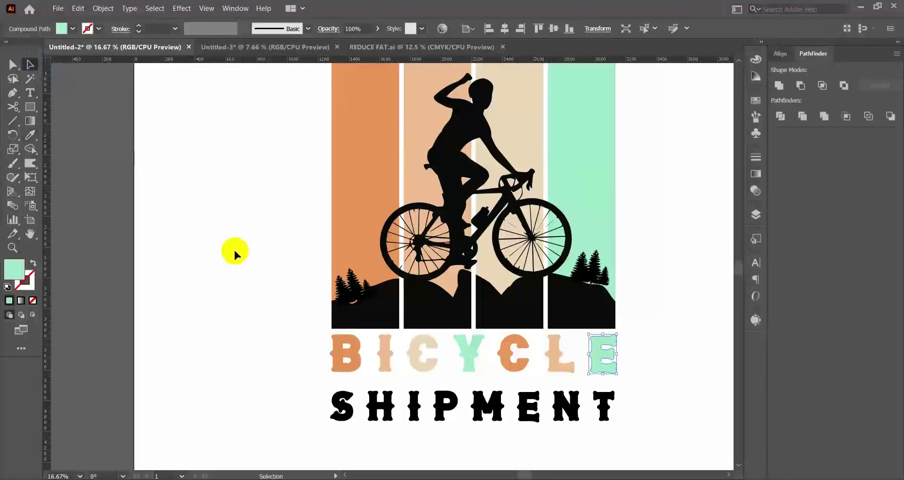
scroll(280, 407, down, 1)
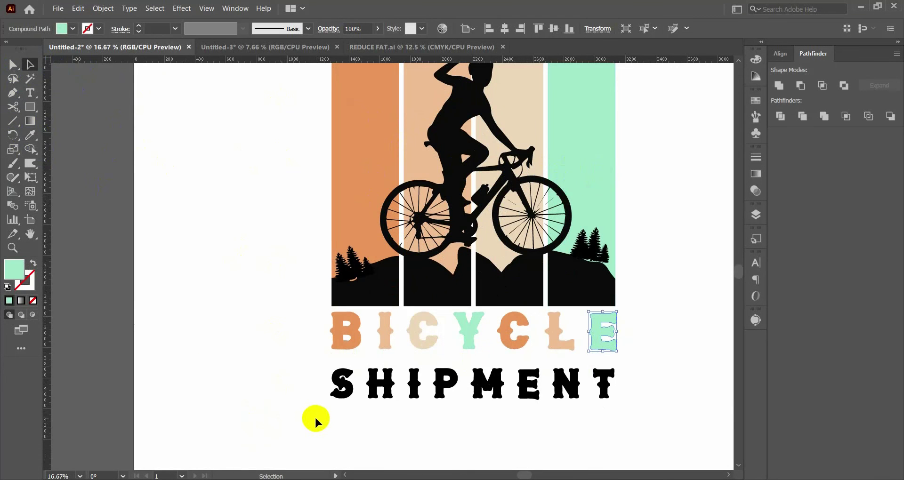
Eyedropper BICYCLE's letter colours onto SHIPMENT, making the S peach and the H orange
drag(335, 384, 348, 368)
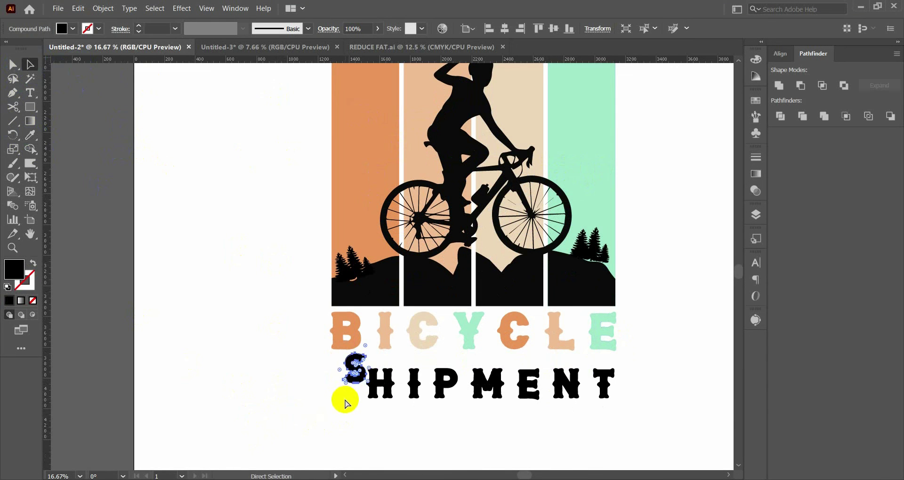
key(ctrl+z)
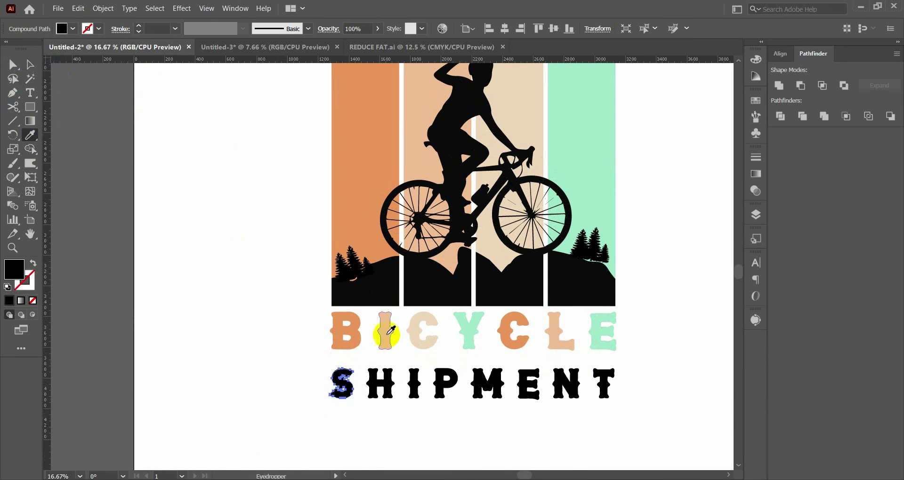
click(390, 330)
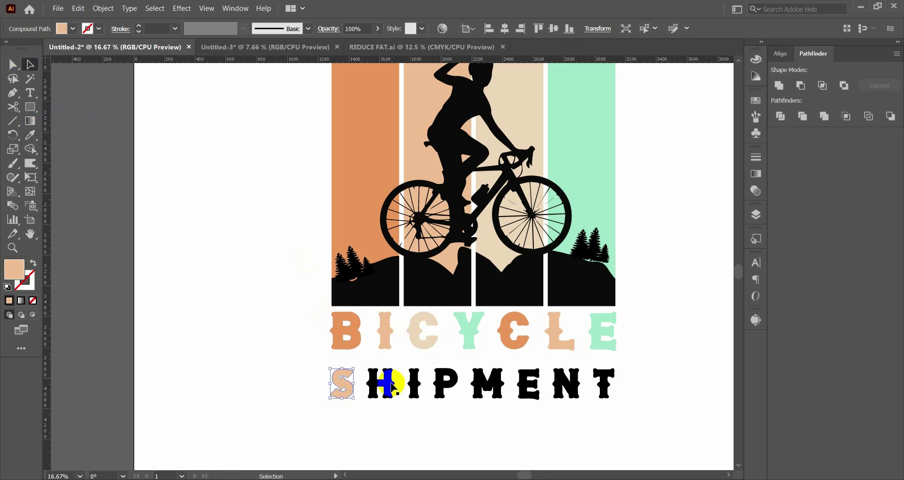
click(392, 386)
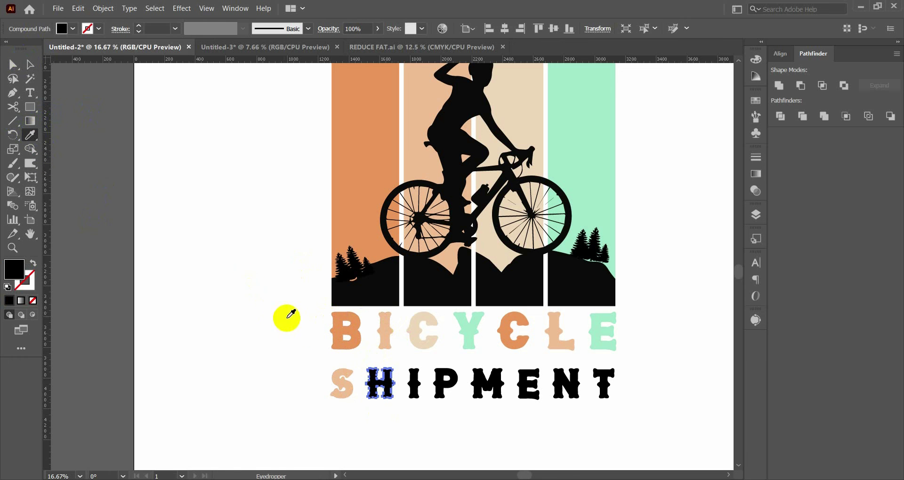
click(342, 329)
click(29, 64)
click(165, 157)
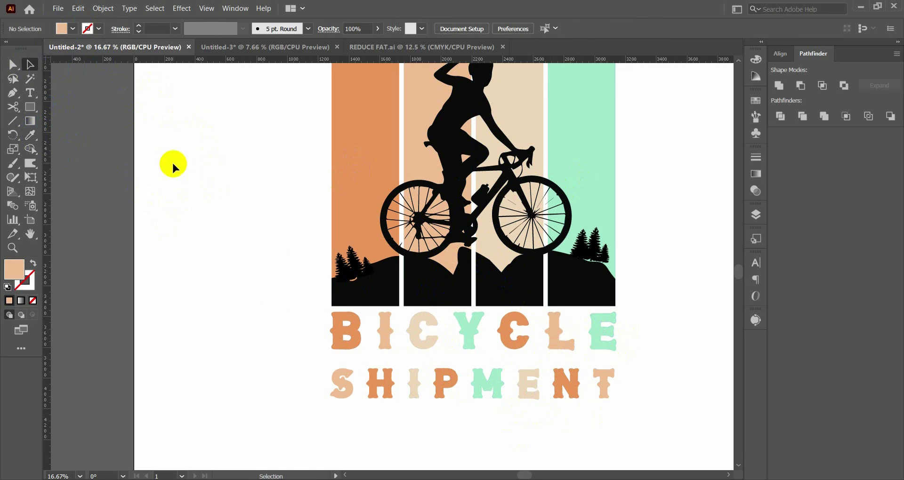
scroll(471, 317, down, 2)
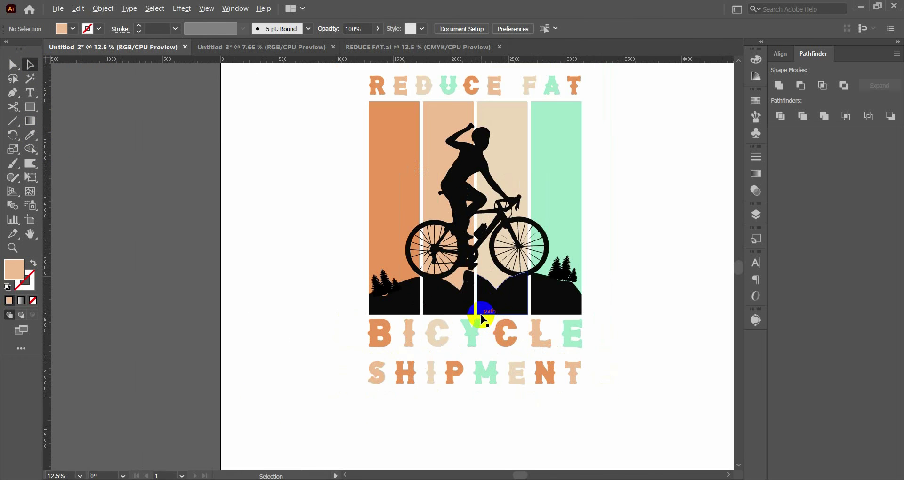
scroll(482, 322, up, 1)
Move the whole BICYCLE word up onto the mountain silhouette
drag(340, 345, 619, 325)
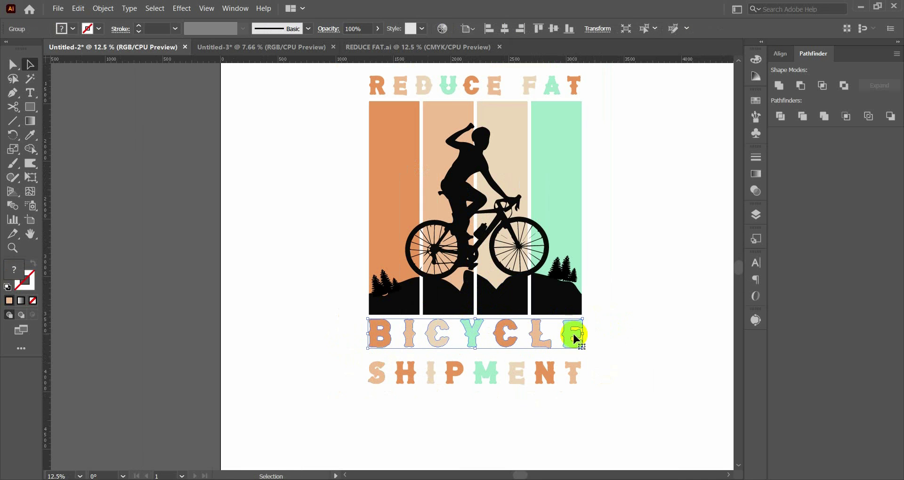
drag(573, 339, 574, 320)
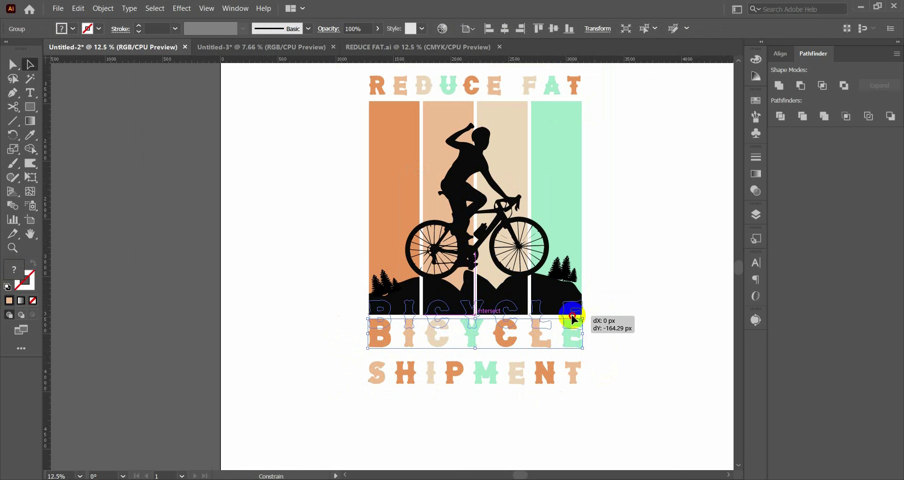
drag(574, 320, 586, 317)
click(625, 319)
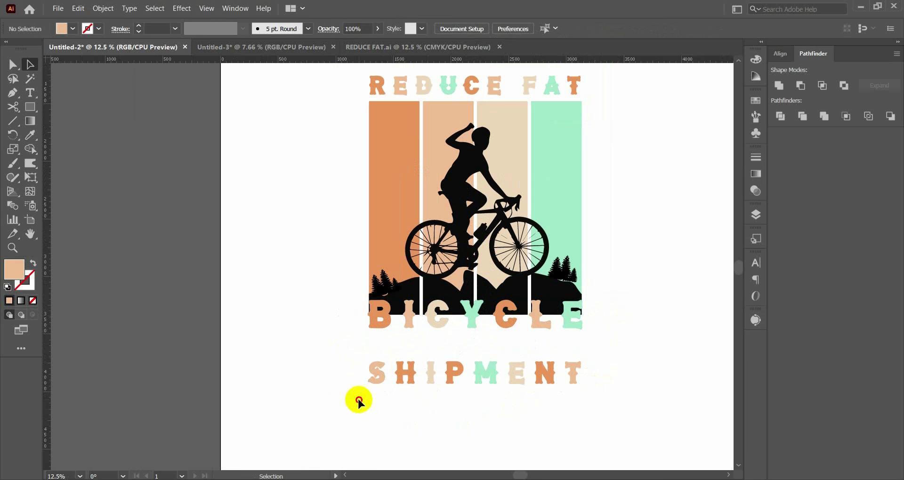
Drag SHIPMENT up so it sits just beneath BICYCLE
drag(575, 377, 575, 348)
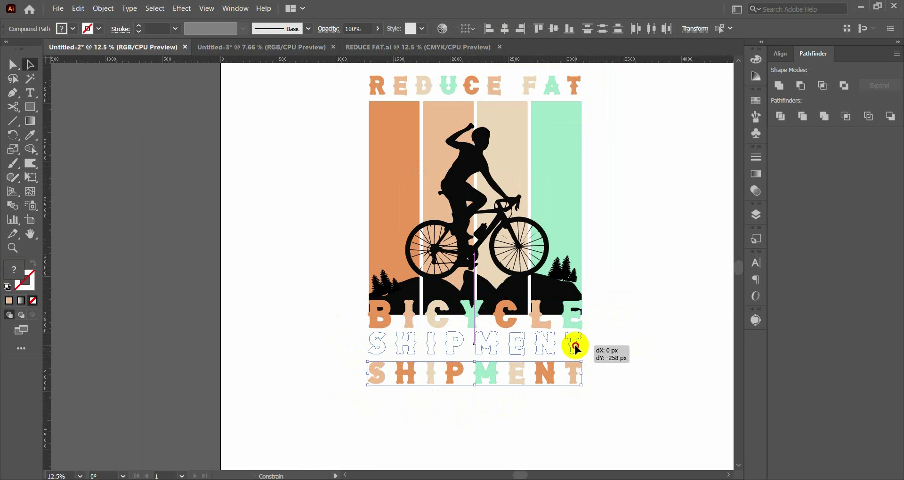
drag(576, 347, 575, 348)
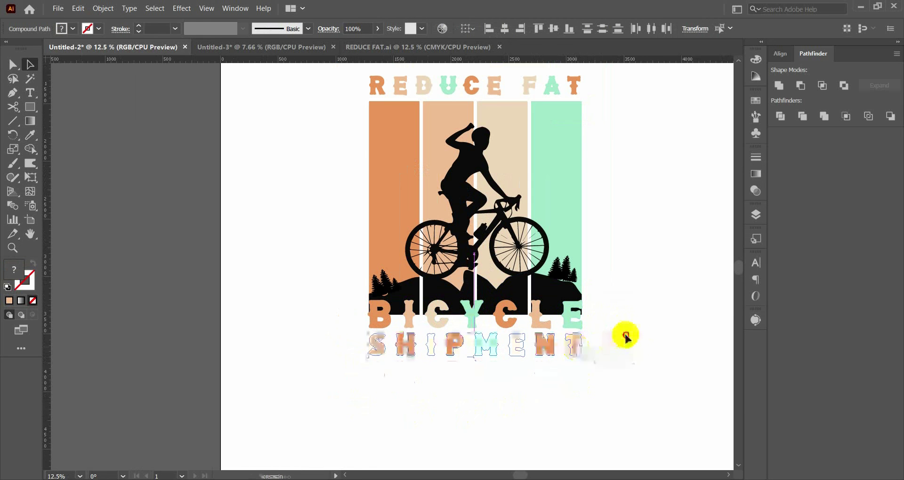
click(622, 334)
scroll(567, 310, down, 1)
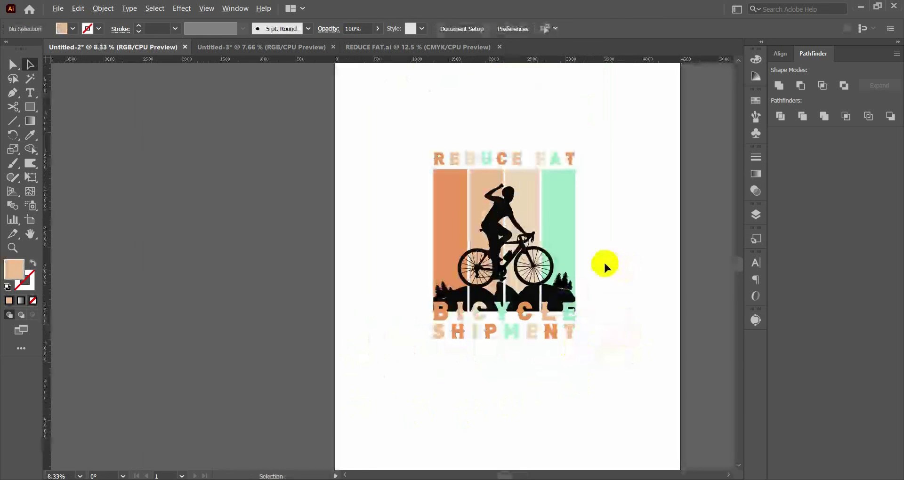
Group all the design artwork and move the group left off the artboard
drag(419, 144, 597, 373)
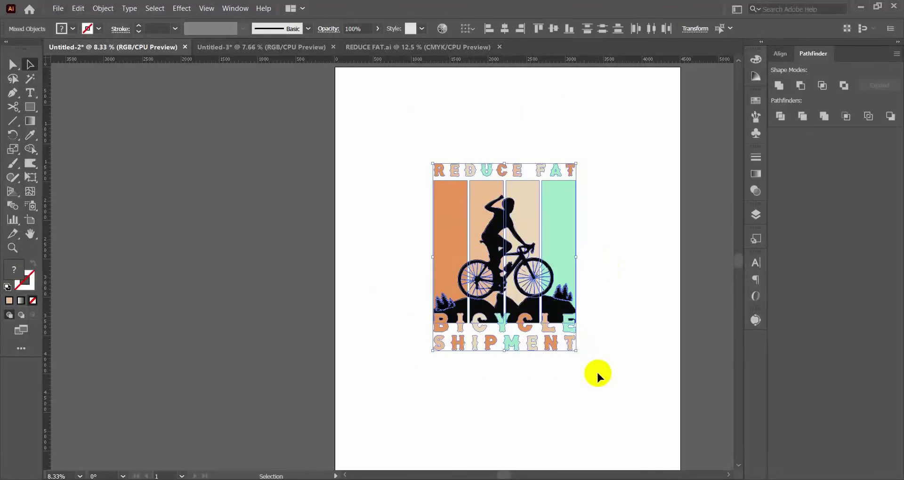
key(ctrl+g)
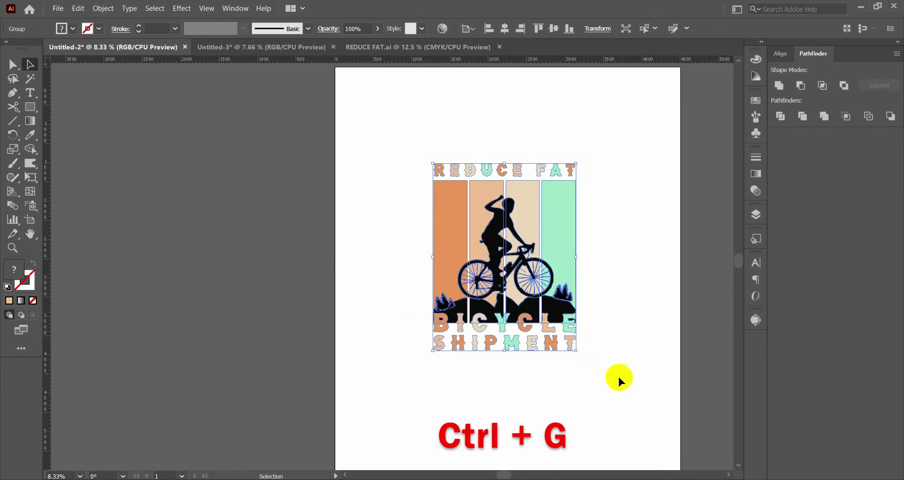
drag(511, 257, 234, 237)
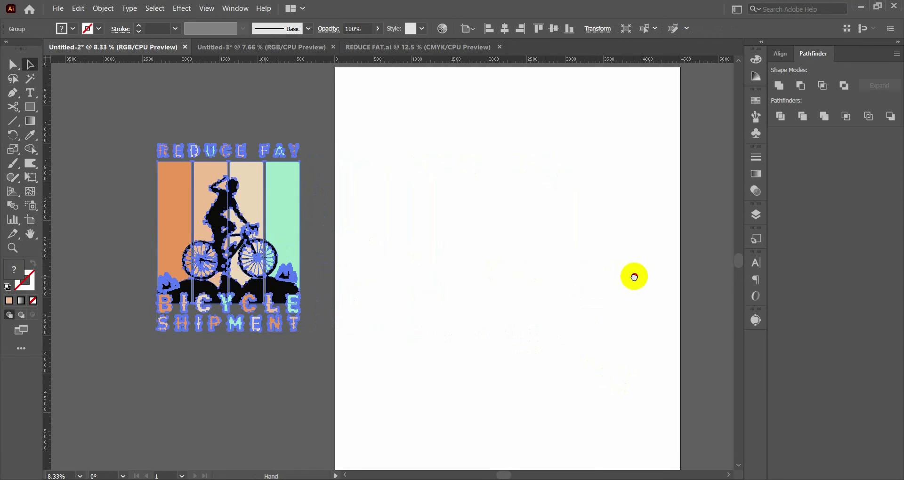
drag(635, 276, 590, 278)
Draw a large rectangle covering most of the artboard with the Rectangle Tool
click(31, 108)
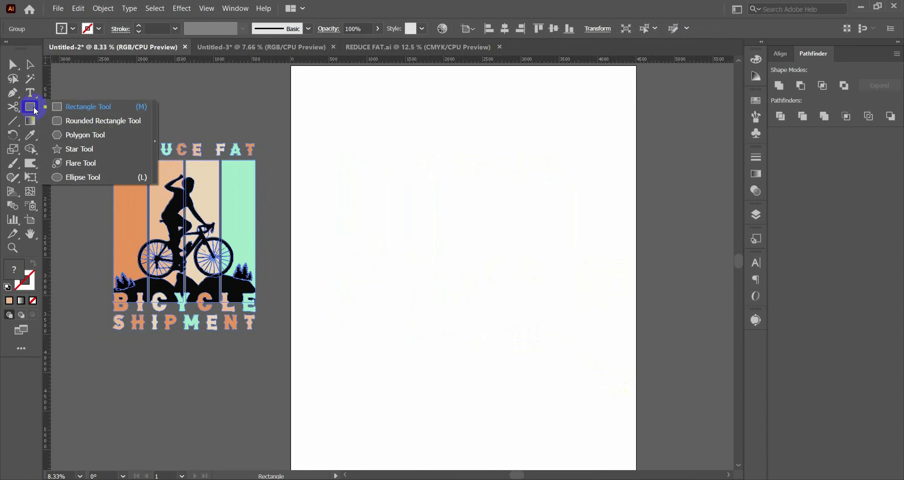
click(76, 108)
drag(351, 130, 608, 439)
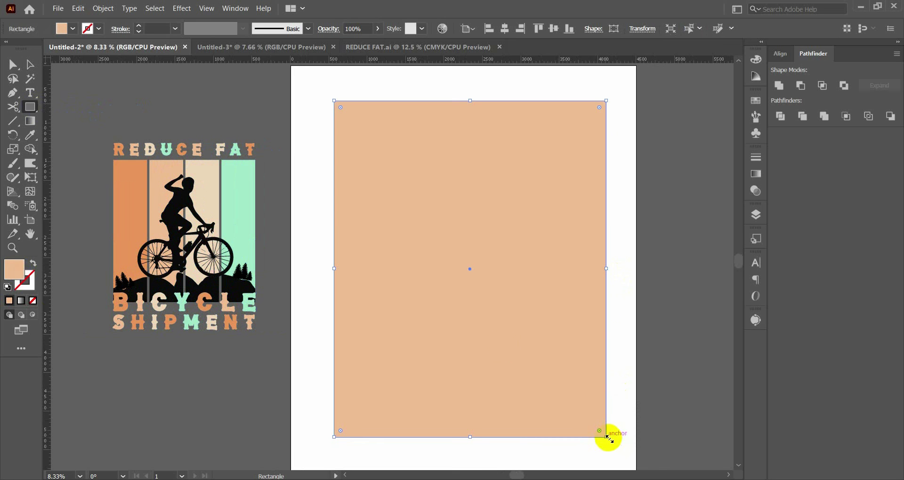
double_click(14, 271)
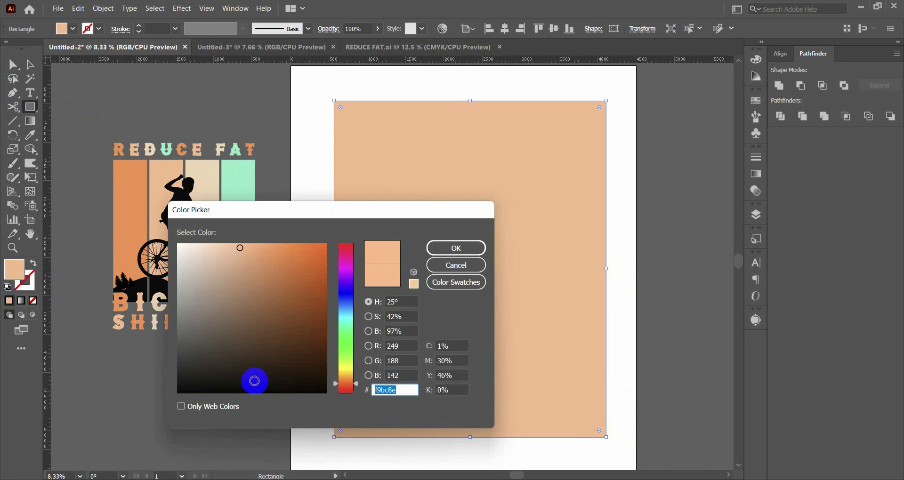
Fill the rectangle black (000000), centre the design group on it, and bring the design to front
drag(255, 381, 174, 396)
click(456, 248)
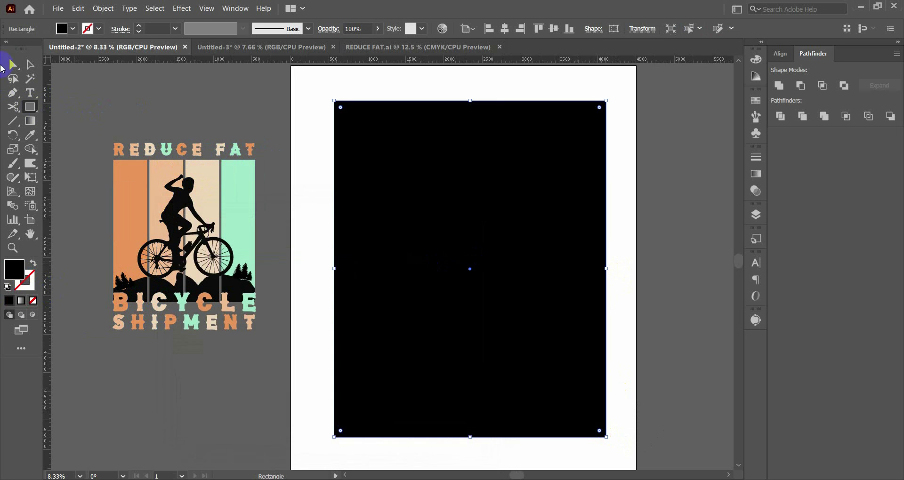
click(28, 69)
drag(232, 208, 515, 231)
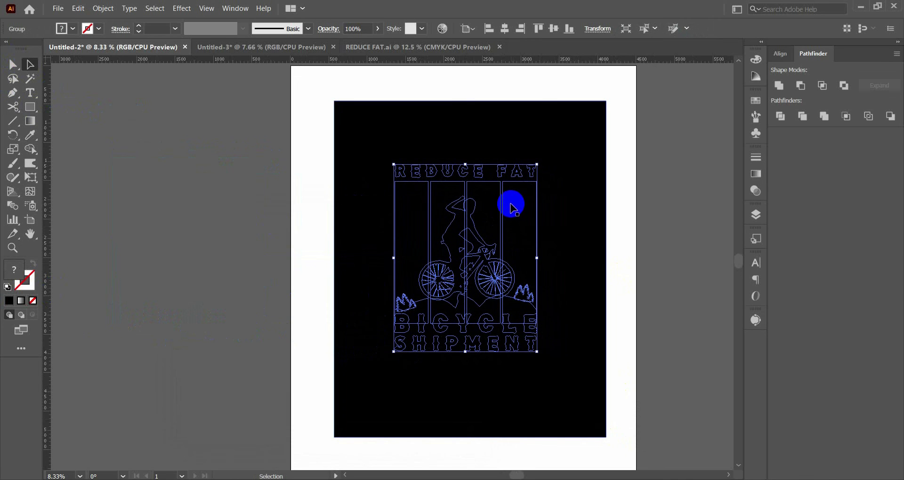
right_click(512, 208)
mouse_move(550, 338)
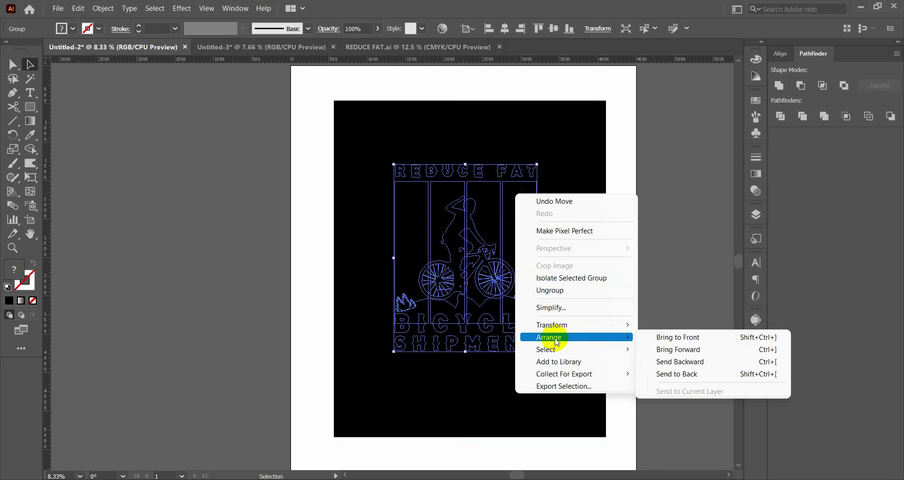
click(709, 338)
Scale up the design group by its corner handle and drag the black rectangle off the artboard to the right
click(656, 242)
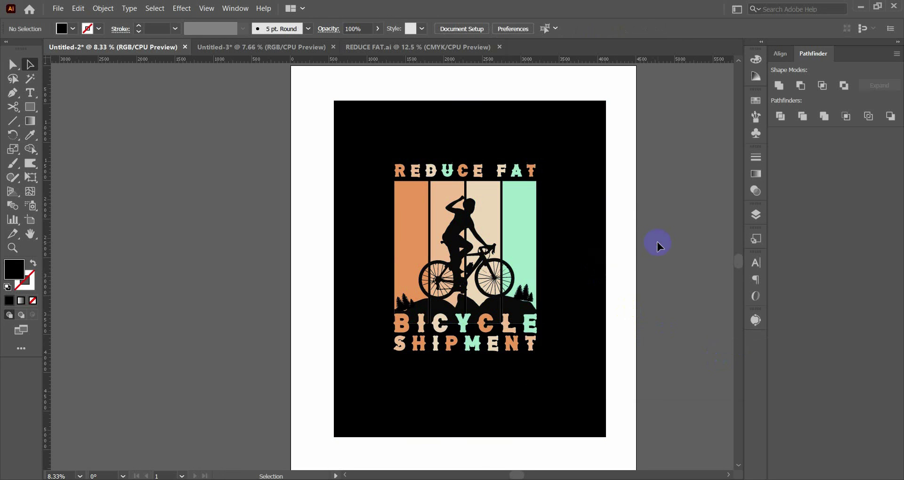
click(521, 249)
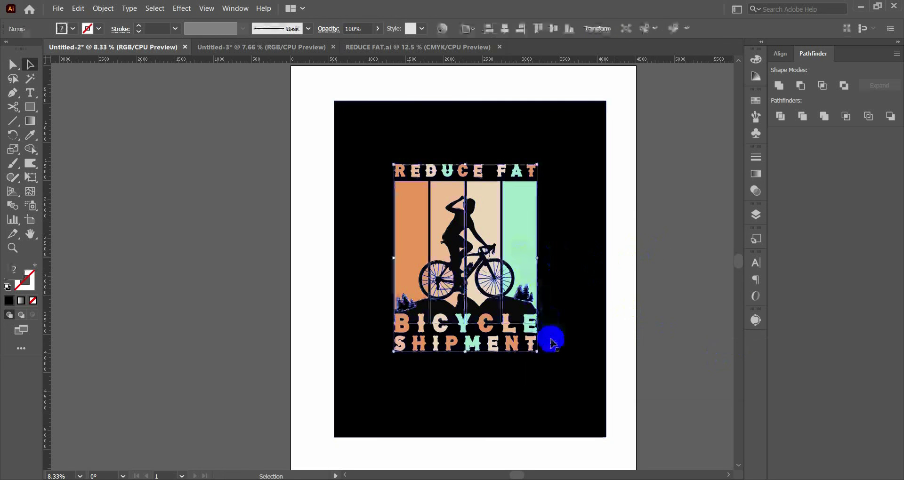
drag(538, 351, 570, 386)
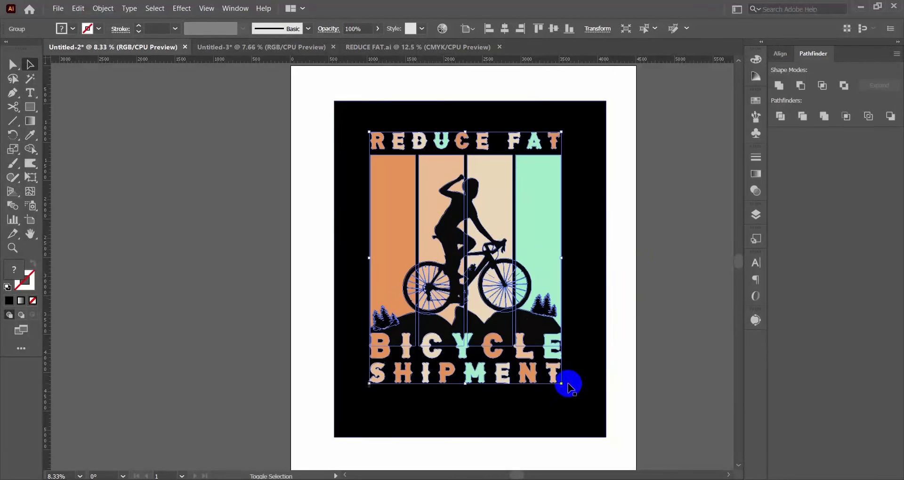
click(680, 296)
drag(670, 295, 643, 297)
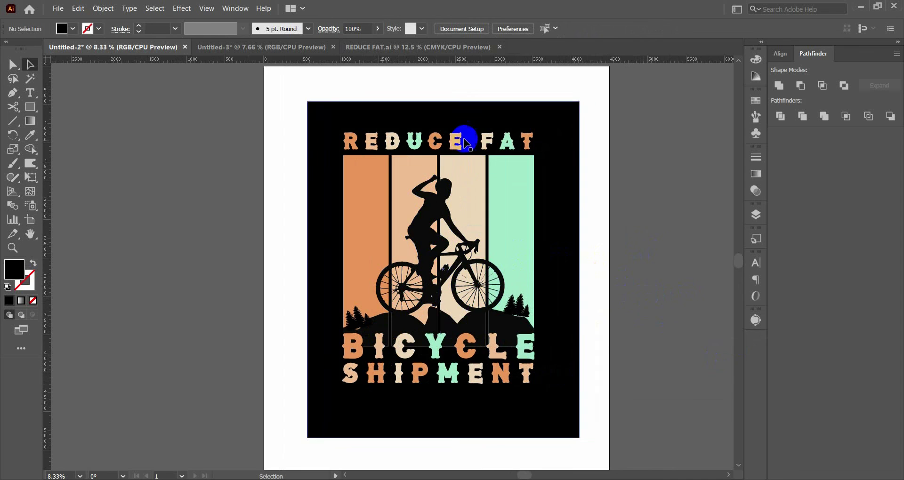
drag(462, 141, 702, 158)
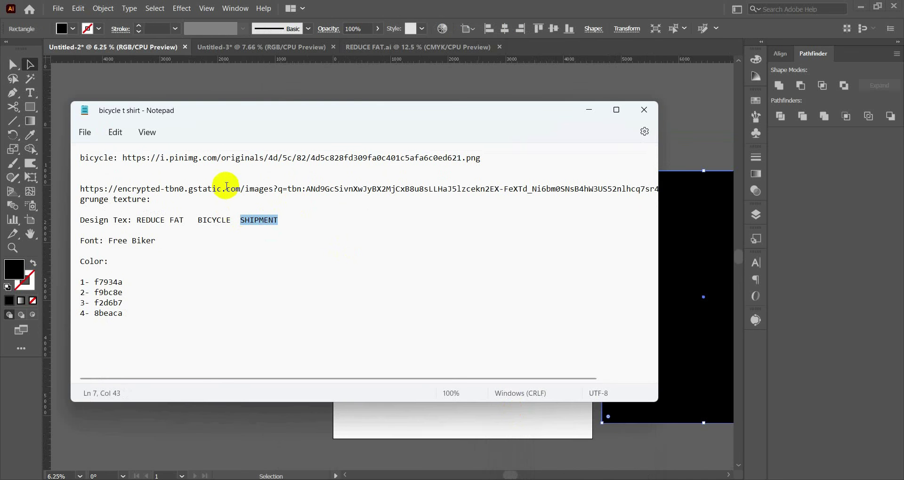
Select and copy the words 'grunge texture' from the bicycle t-shirt notes, then switch back
click(227, 190)
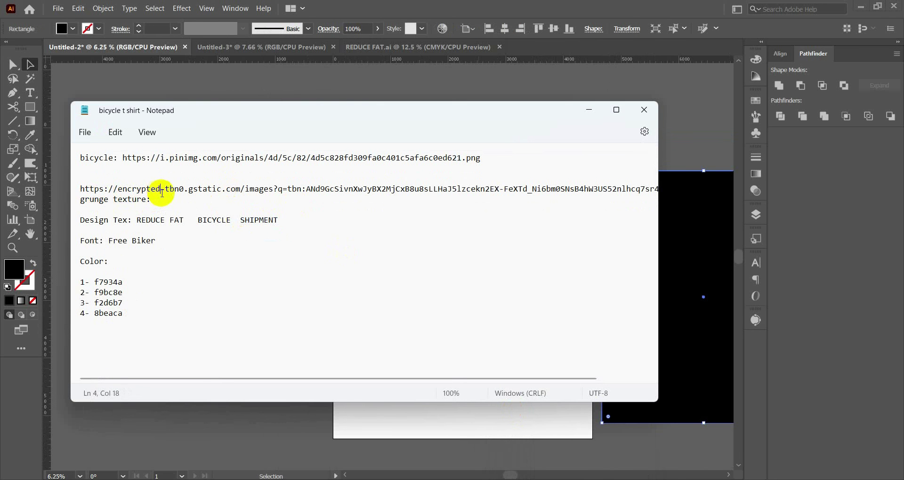
drag(153, 200, 88, 202)
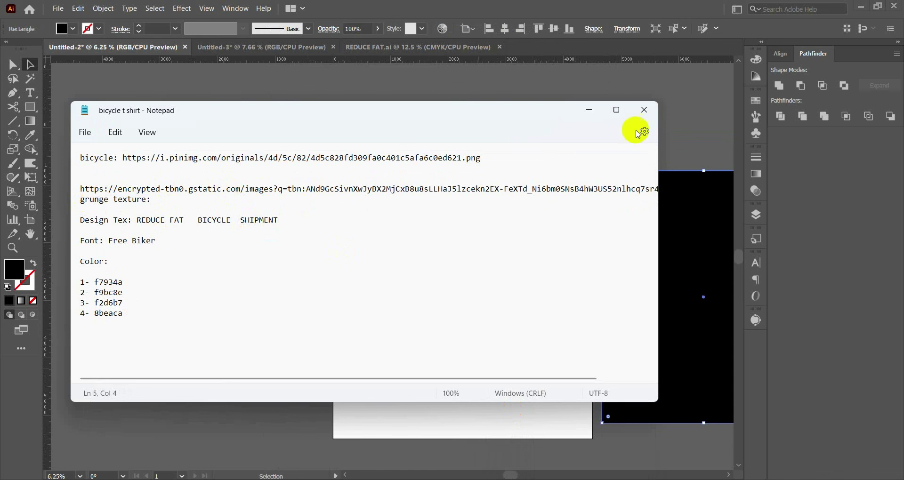
click(589, 110)
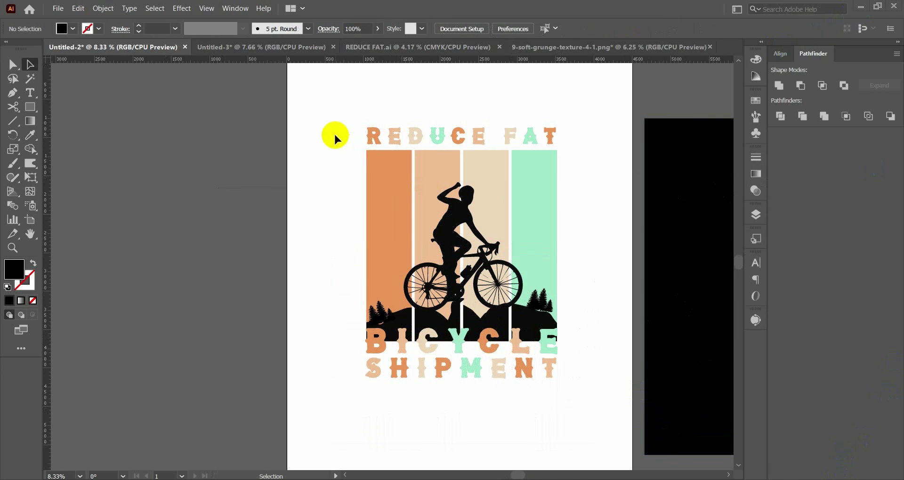
drag(337, 130, 591, 369)
click(595, 335)
key(alt+Tab)
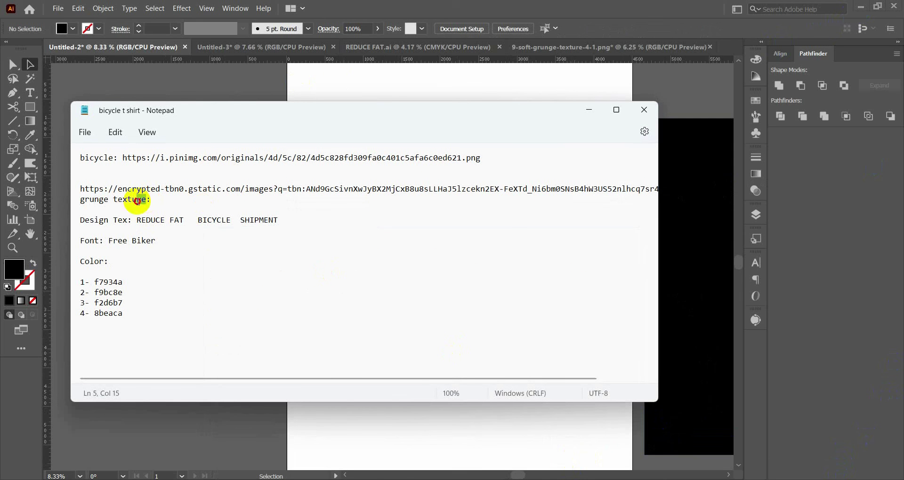
drag(137, 201, 84, 202)
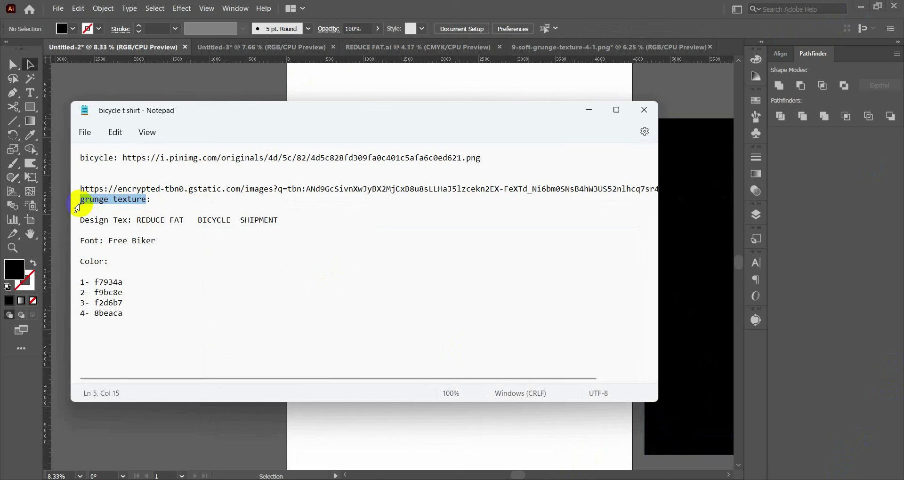
key(alt+Tab)
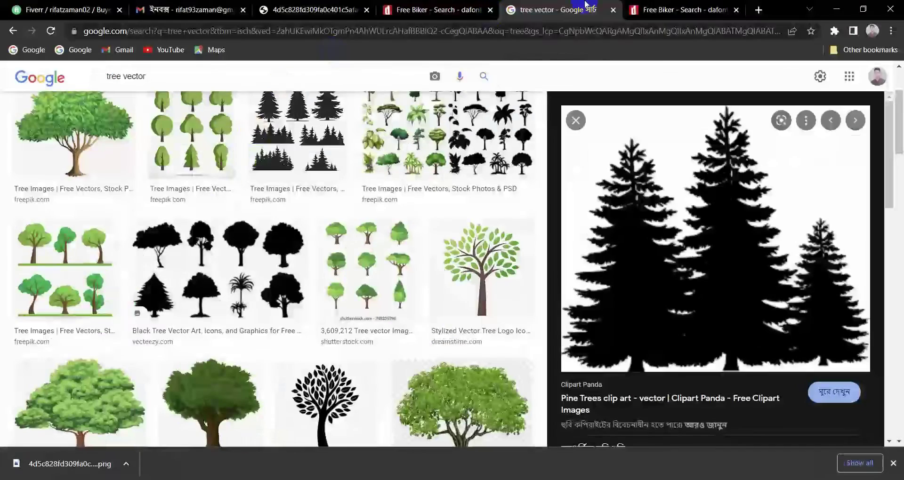
Search Google for 'grunge texture' in a new Chrome tab
key(ctrl+t)
click(546, 27)
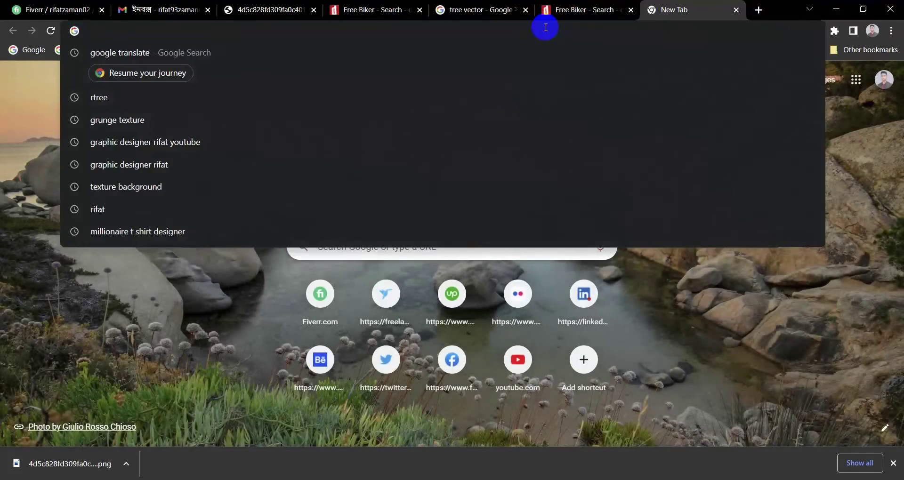
text(grunge texture)
key(Return)
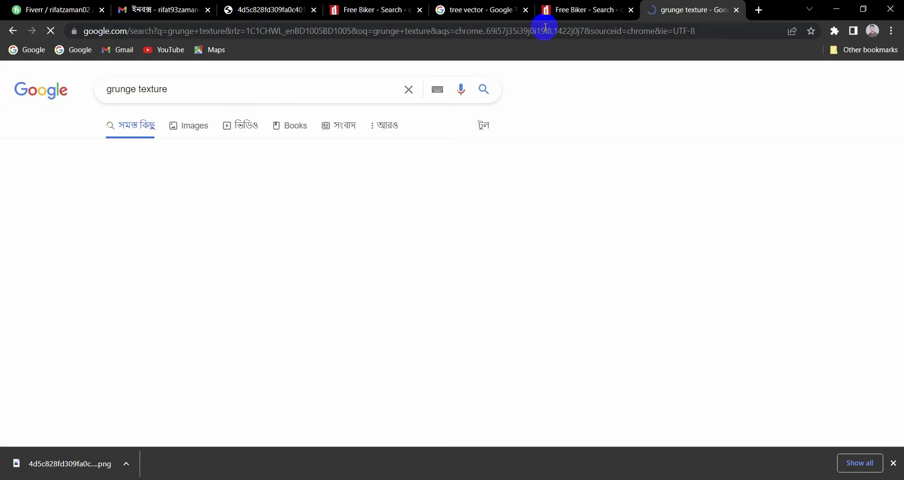
Browse the grunge texture image results, then minimize Chrome
scroll(268, 136, down, 1)
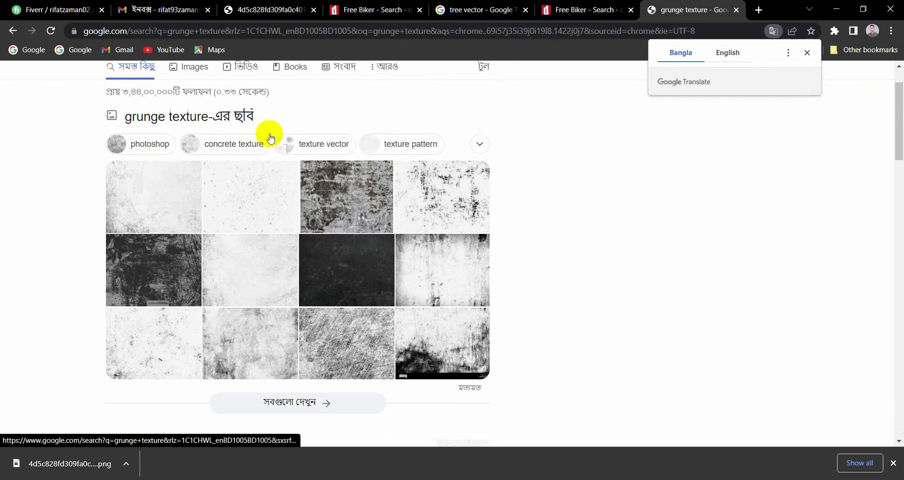
click(188, 127)
scroll(442, 216, down, 3)
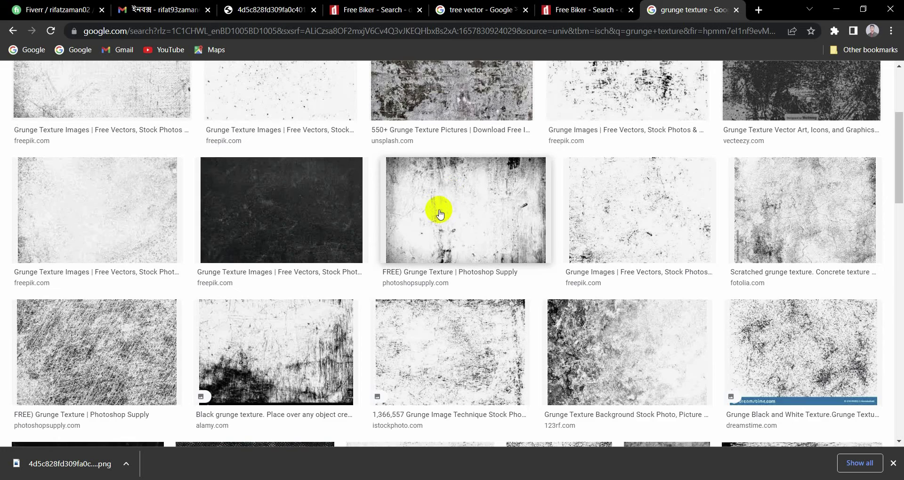
scroll(439, 214, down, 5)
scroll(433, 208, down, 4)
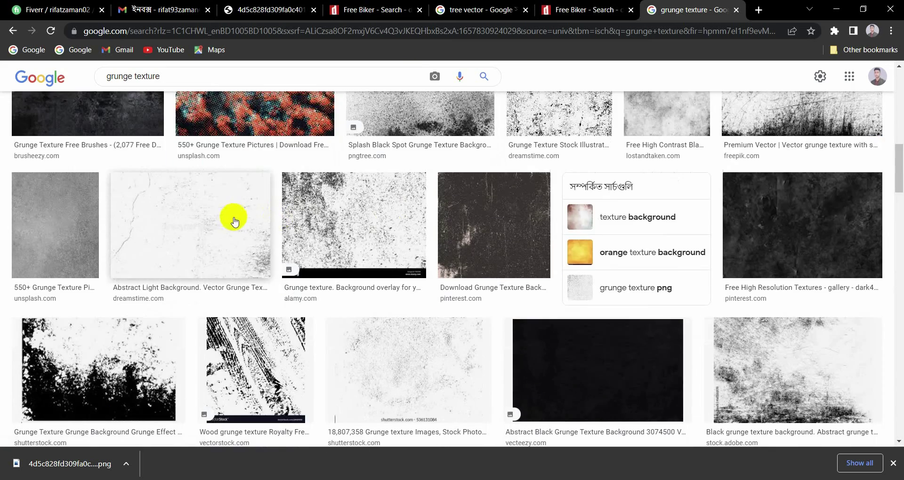
scroll(245, 221, down, 4)
scroll(323, 239, down, 1)
scroll(323, 238, down, 4)
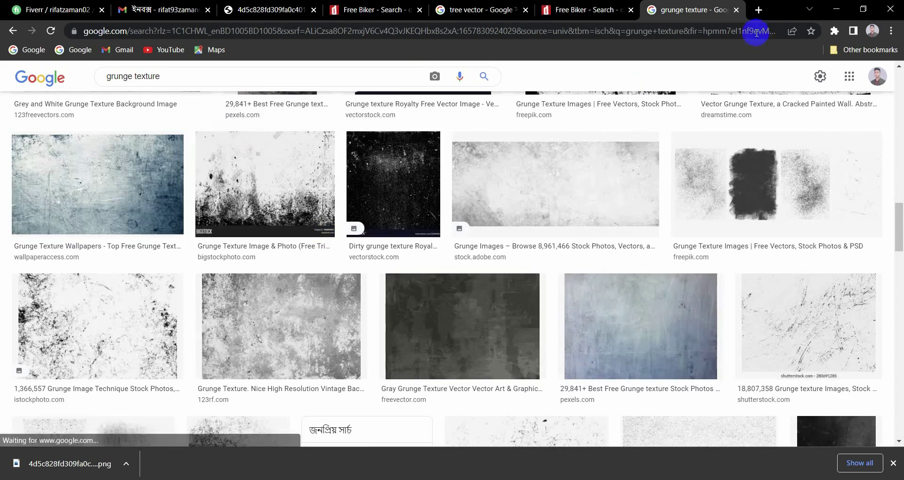
click(836, 9)
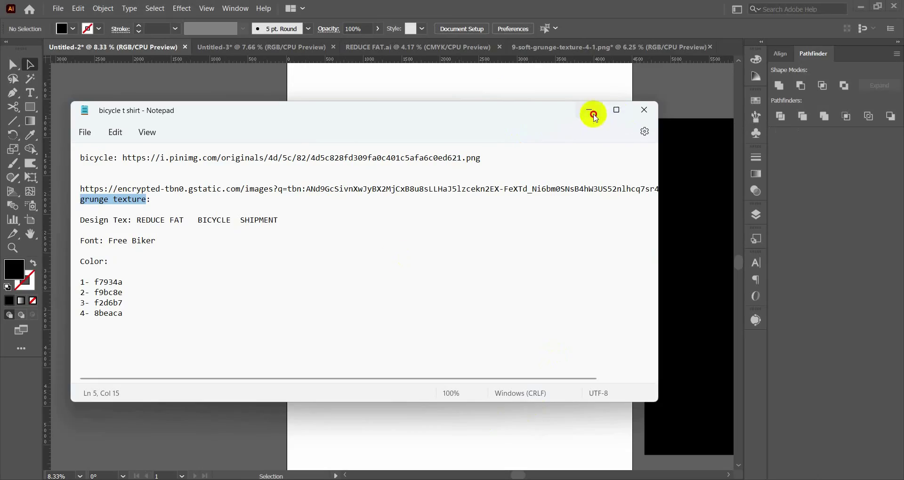
Drag the 9-soft-grunge-texture image into the Untitled-2 t-shirt design
click(594, 116)
click(555, 48)
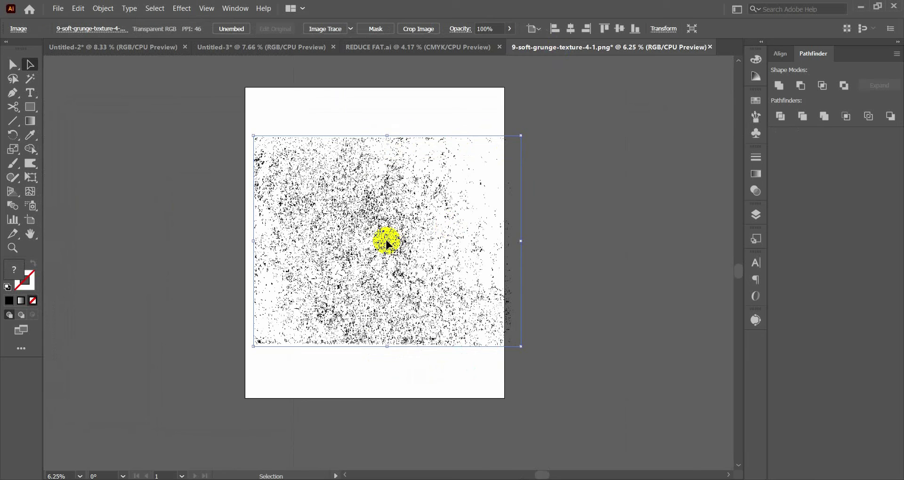
mouse_move(386, 244)
mouse_down()
mouse_move(159, 59)
mouse_move(333, 231)
mouse_move(325, 265)
mouse_move(214, 241)
mouse_move(240, 123)
mouse_up()
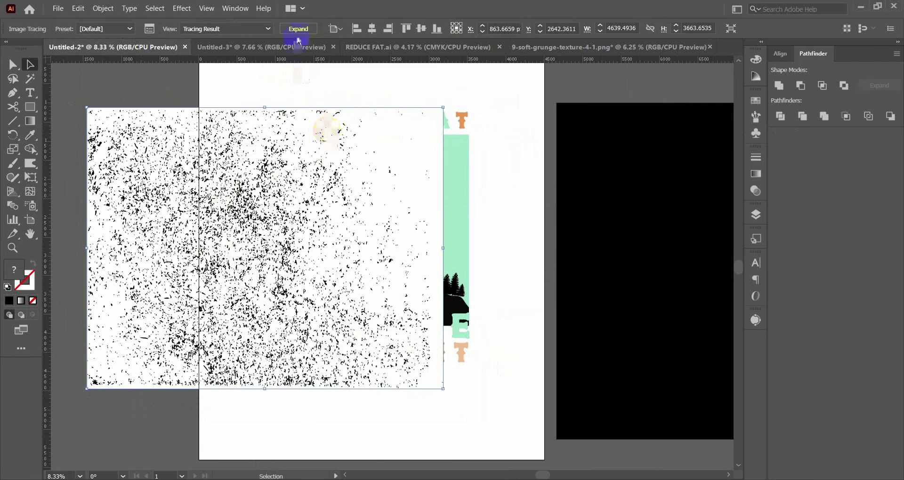
Expand the traced texture, delete its white areas via Magic Wand, and select the remaining specks
click(299, 30)
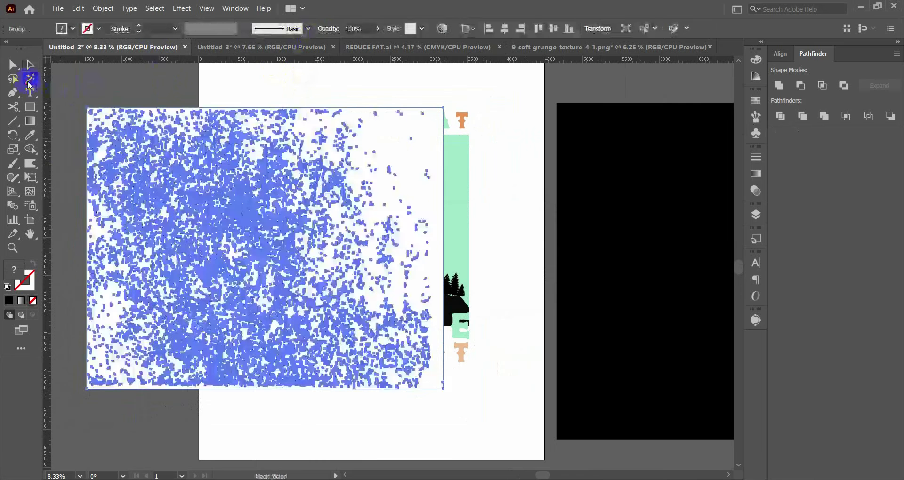
click(29, 79)
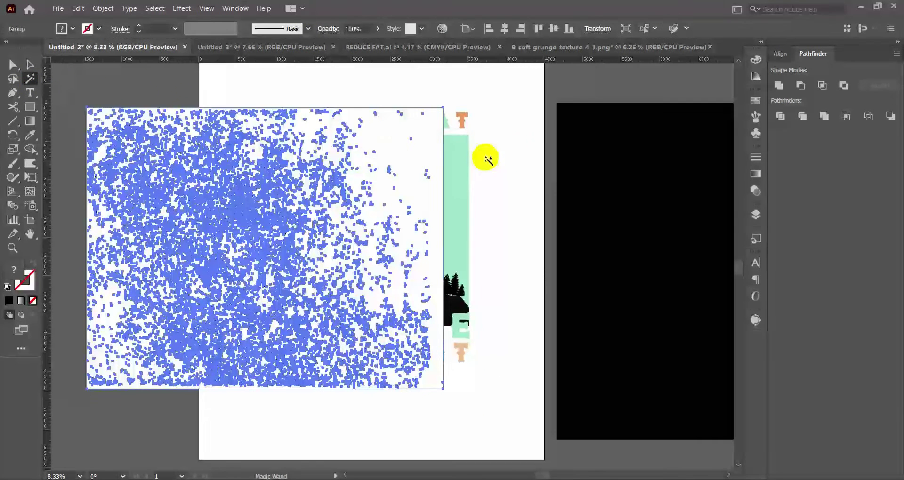
click(385, 138)
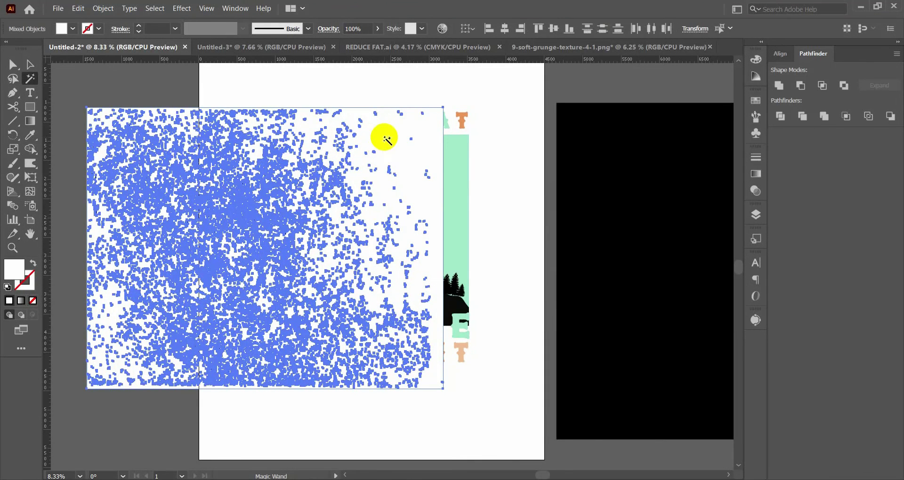
key(Delete)
key(Delete)
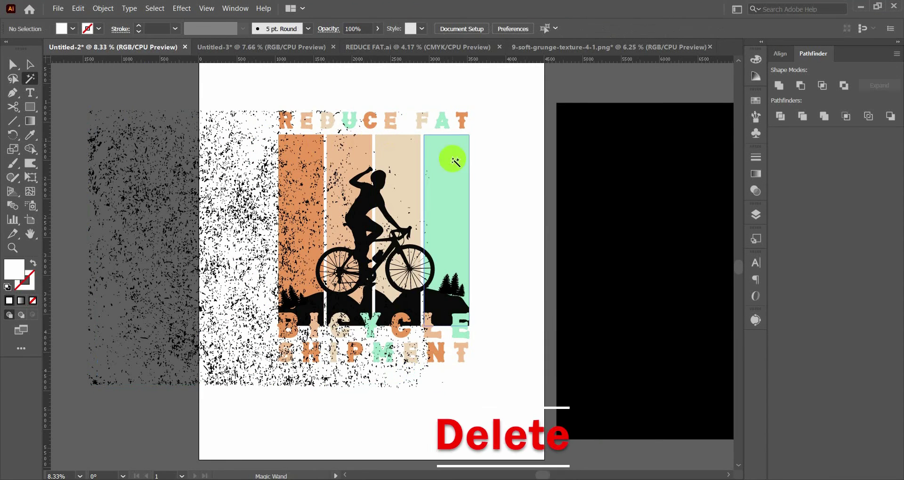
click(30, 64)
click(126, 131)
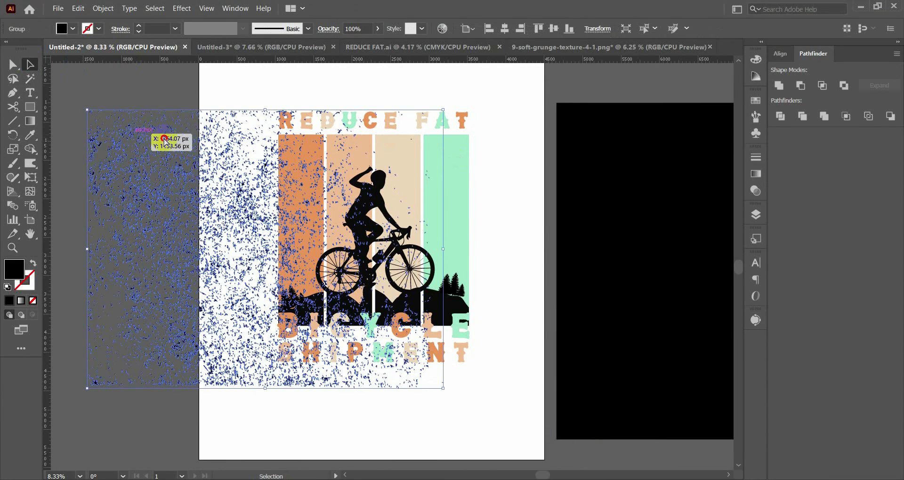
Shift the black rectangle right and park the grunge texture off the artboard's left side
drag(127, 131, 245, 137)
drag(622, 149, 715, 169)
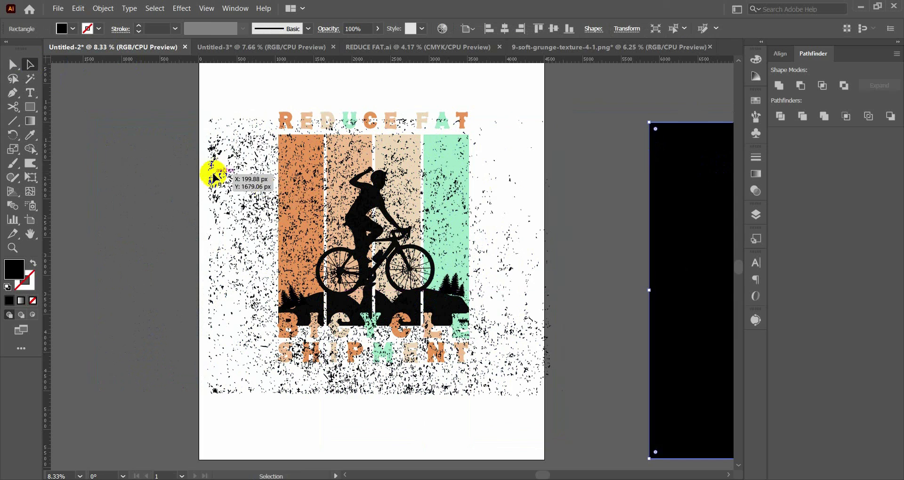
click(212, 154)
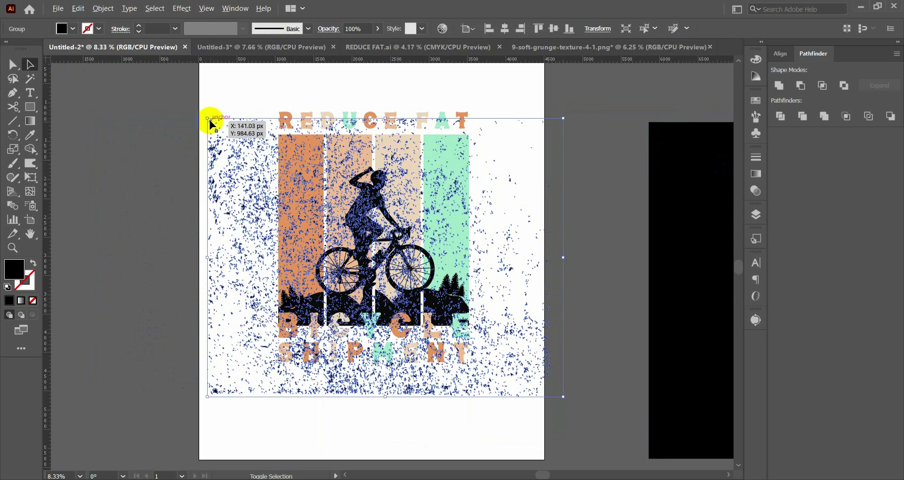
mouse_move(211, 136)
mouse_down()
mouse_move(206, 118)
mouse_move(248, 150)
mouse_move(160, 225)
mouse_move(126, 219)
mouse_up()
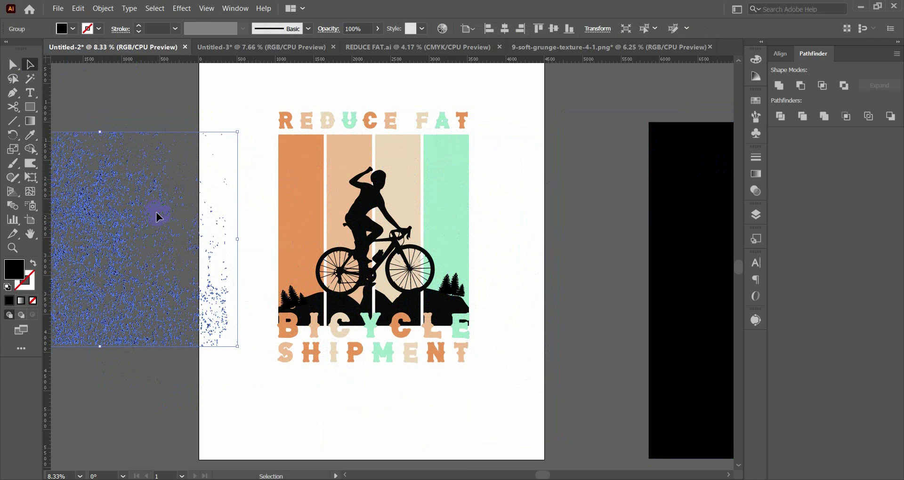
click(304, 132)
click(283, 95)
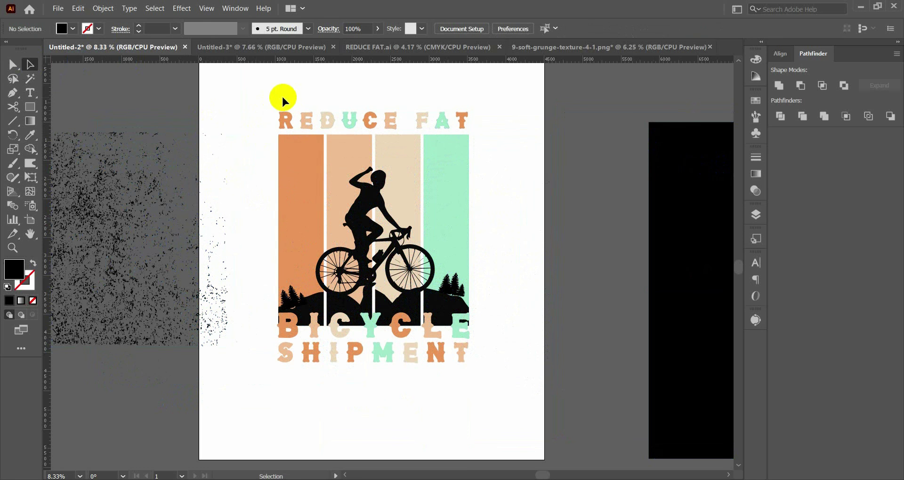
click(330, 346)
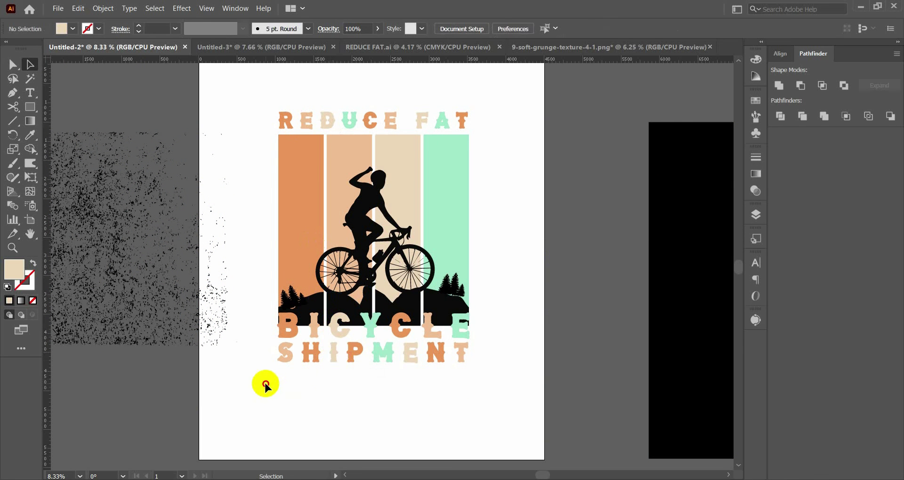
Fill all the SHIPMENT letters with red-orange #f4591c
drag(265, 384, 498, 346)
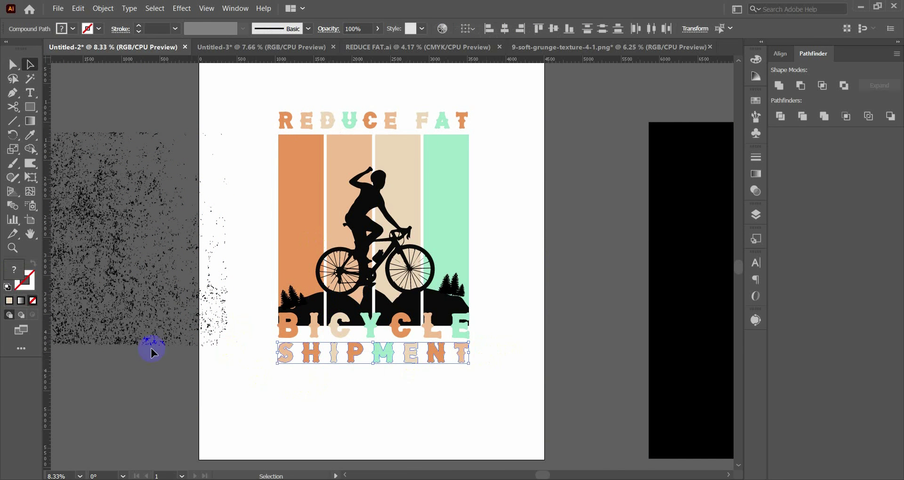
double_click(9, 278)
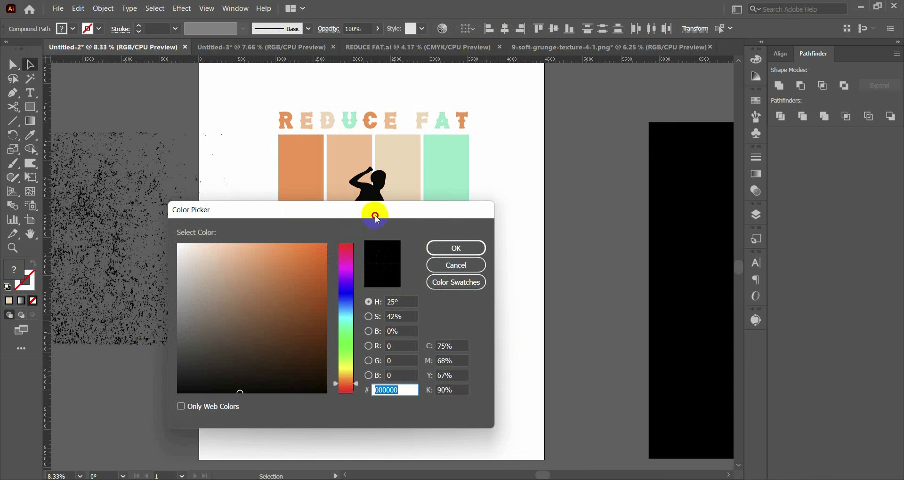
drag(375, 217, 644, 245)
drag(610, 411, 613, 417)
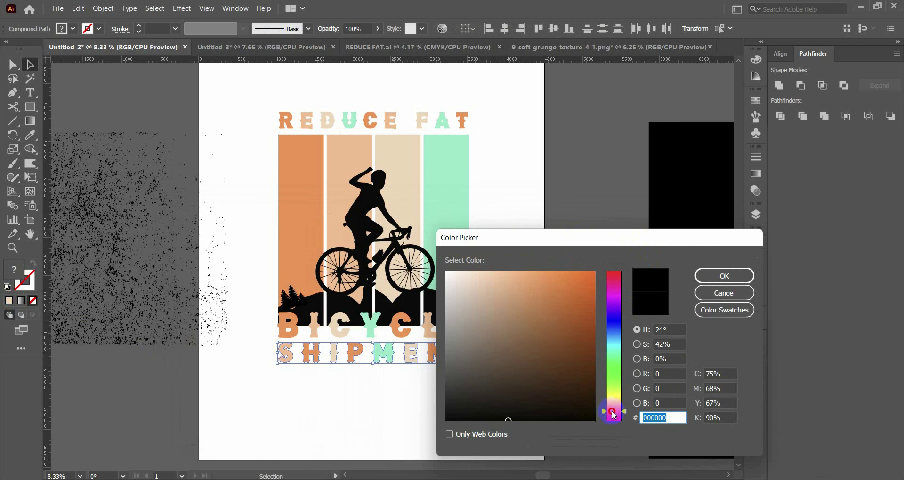
click(568, 290)
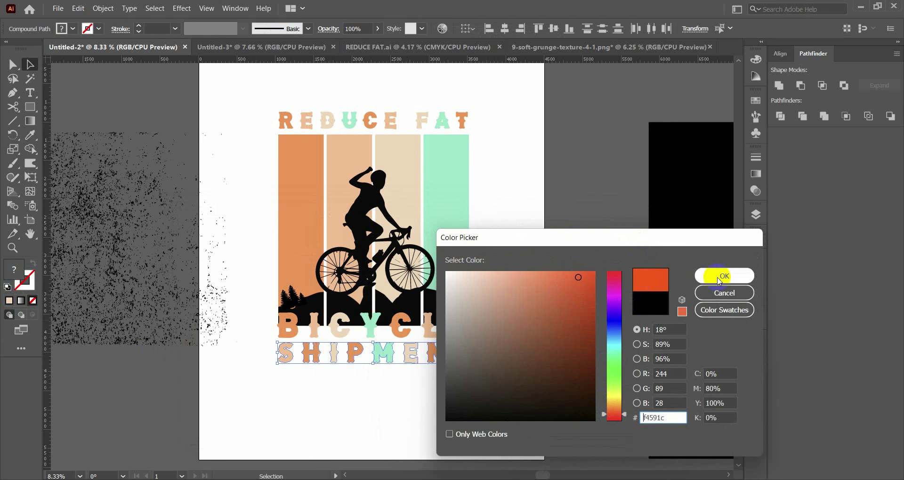
click(724, 276)
click(433, 413)
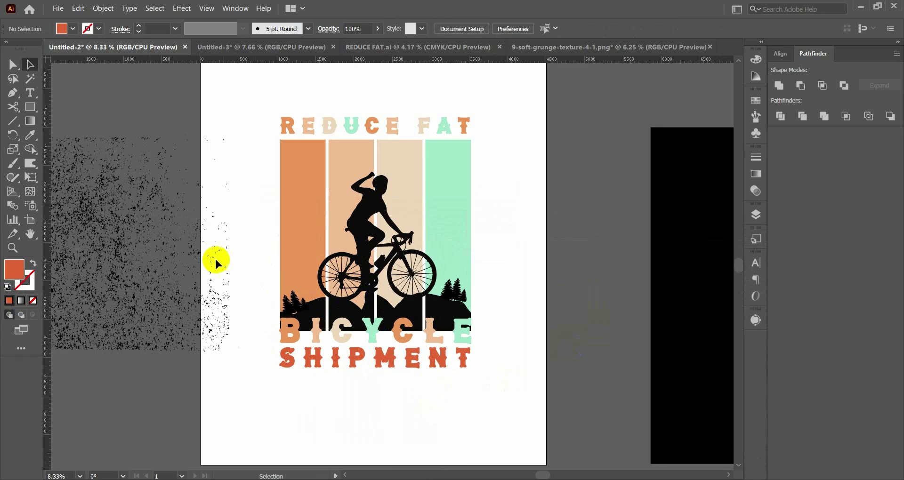
Enlarge the grunge texture over the whole poster, then select texture and artwork together
drag(216, 264, 388, 186)
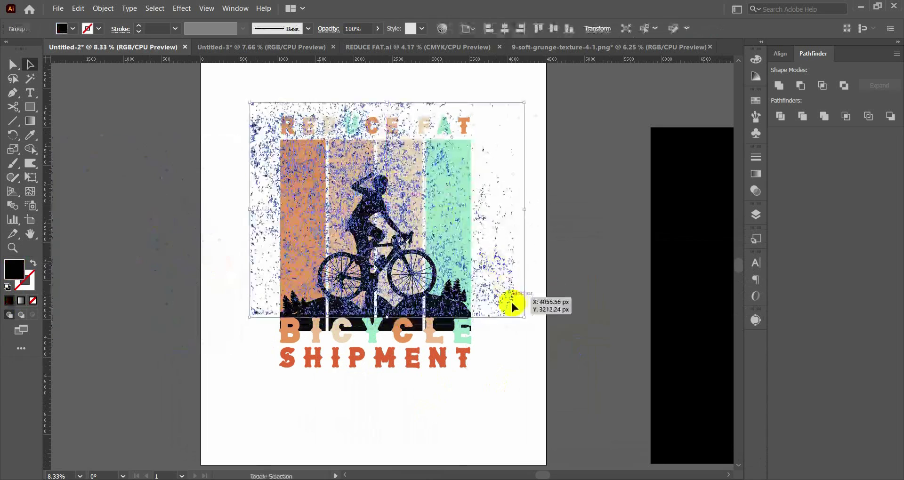
mouse_move(519, 316)
mouse_down()
mouse_move(566, 389)
mouse_move(616, 437)
mouse_up()
drag(522, 325, 517, 329)
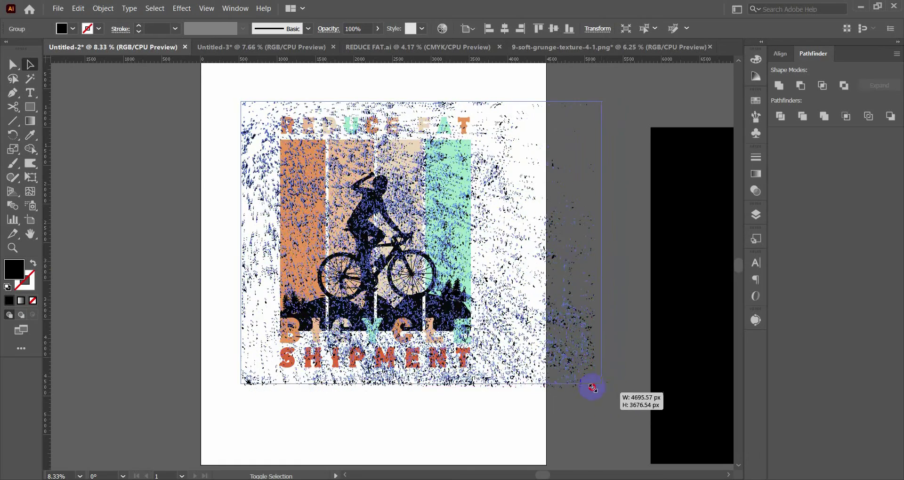
drag(609, 392, 588, 374)
drag(519, 282, 517, 289)
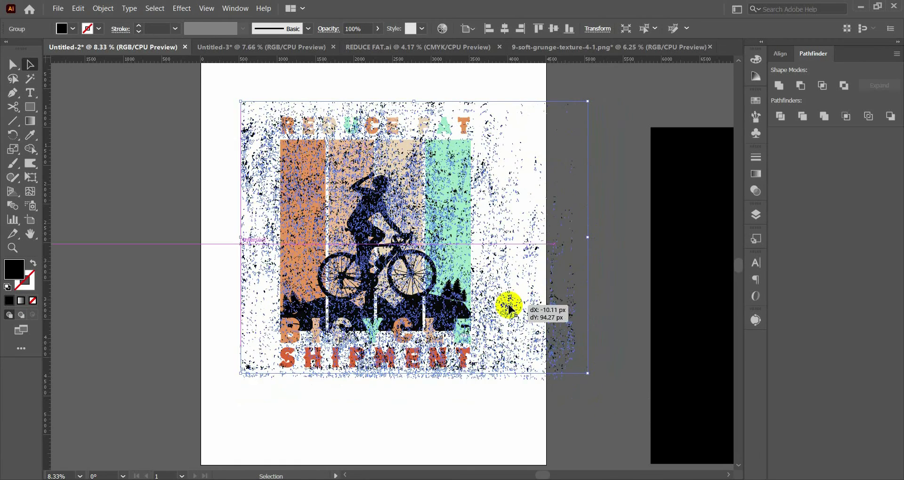
click(219, 100)
mouse_move(223, 97)
mouse_down()
mouse_move(525, 393)
mouse_move(519, 386)
mouse_up()
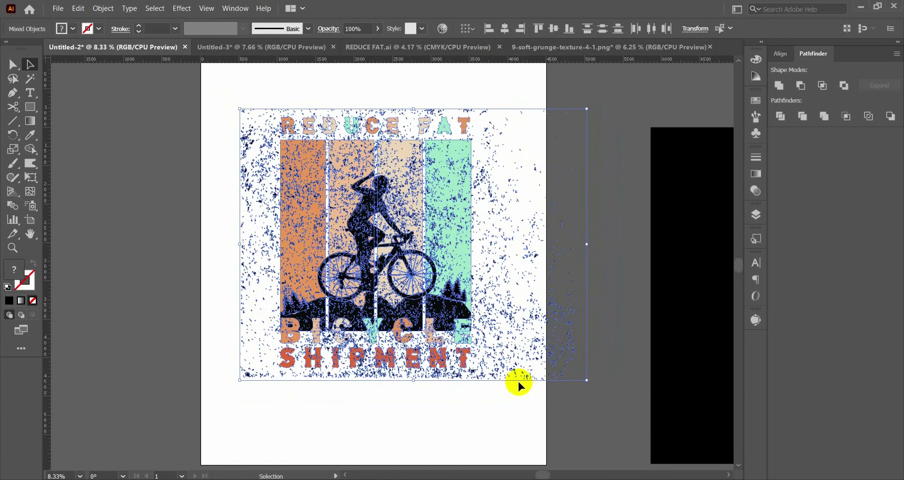
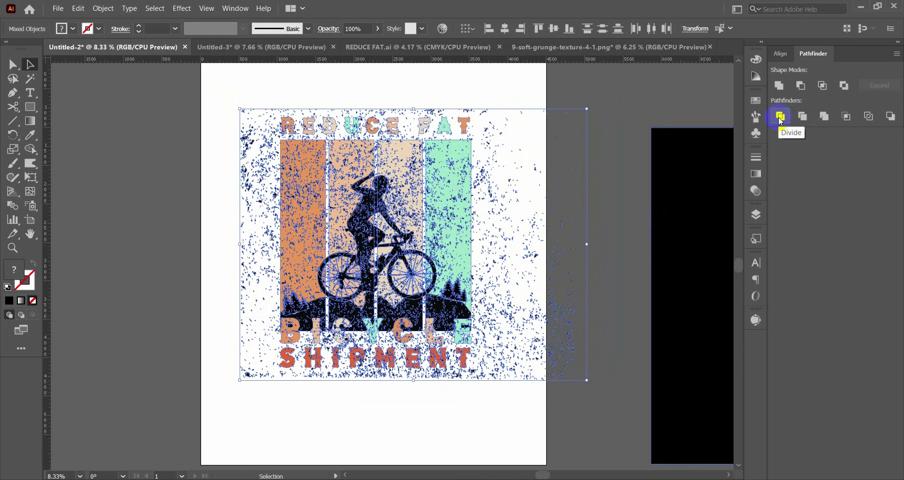
Show the Pathfinder panel from the Window menu
click(781, 53)
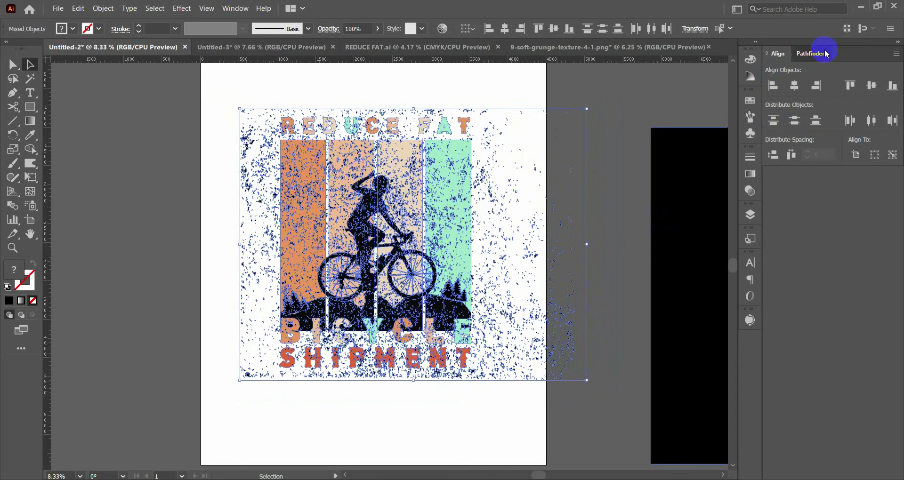
click(815, 53)
click(236, 8)
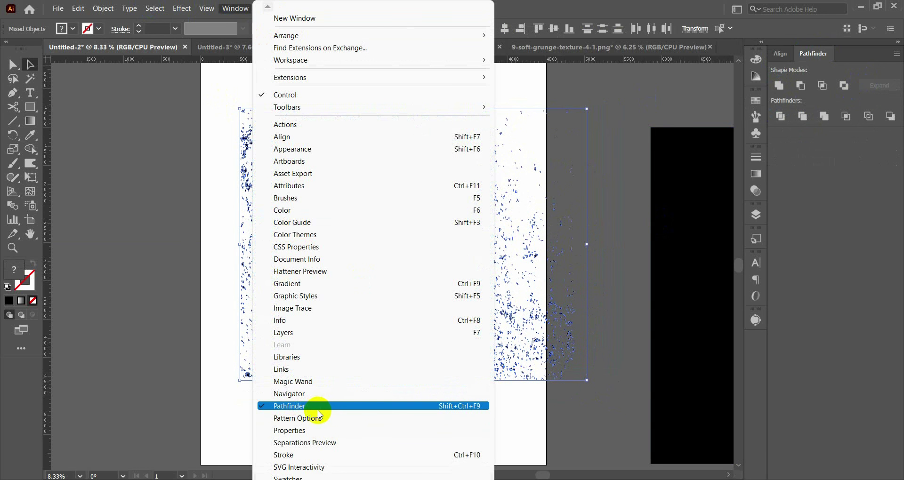
click(672, 329)
Deselect everything and drag the grunge texture group off the artboard to the left
click(803, 117)
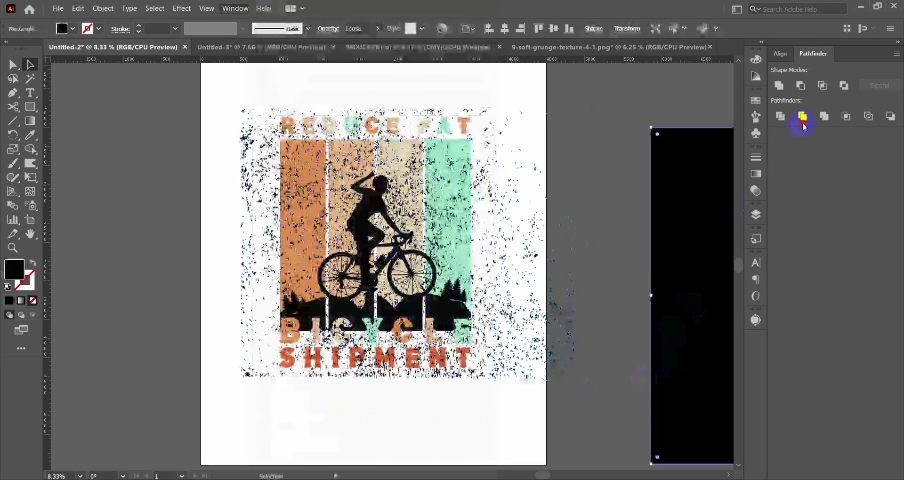
click(611, 252)
key(ctrl+minus)
mouse_move(259, 161)
mouse_down()
mouse_move(256, 240)
mouse_move(216, 252)
mouse_up()
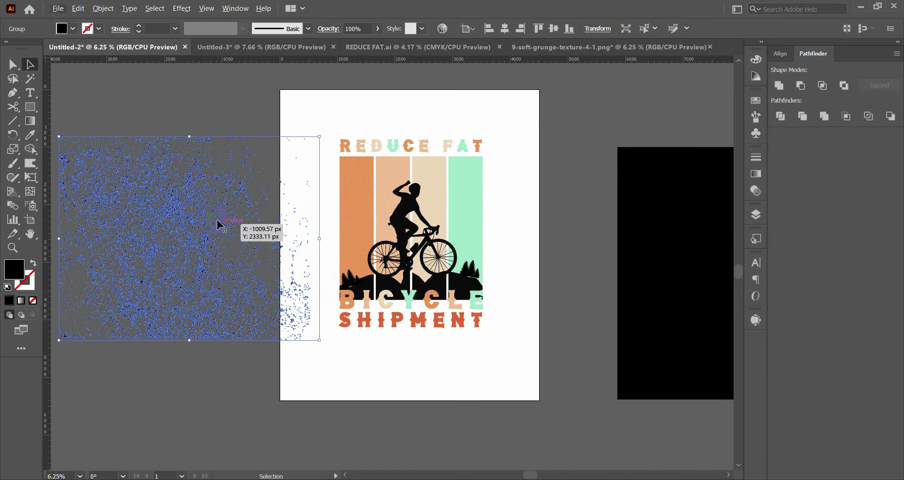
Recolour the grunge texture with a bright green fill
drag(335, 318, 180, 202)
double_click(14, 270)
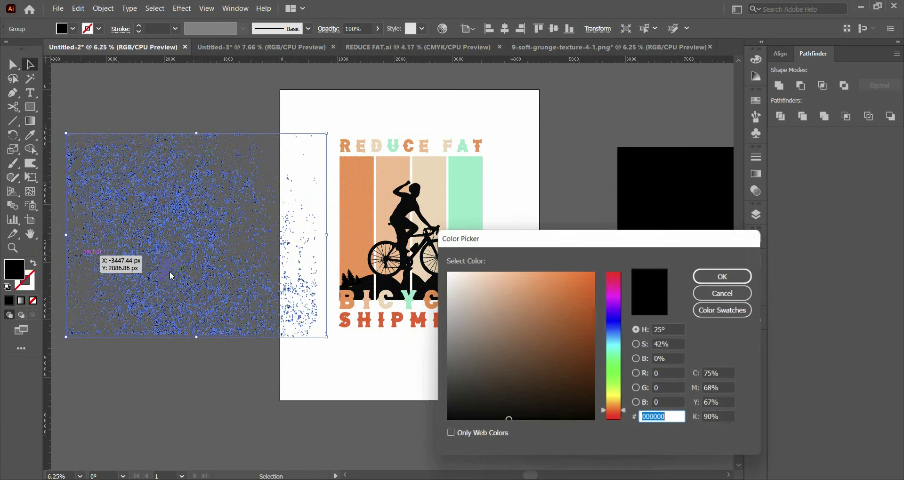
drag(614, 324, 614, 365)
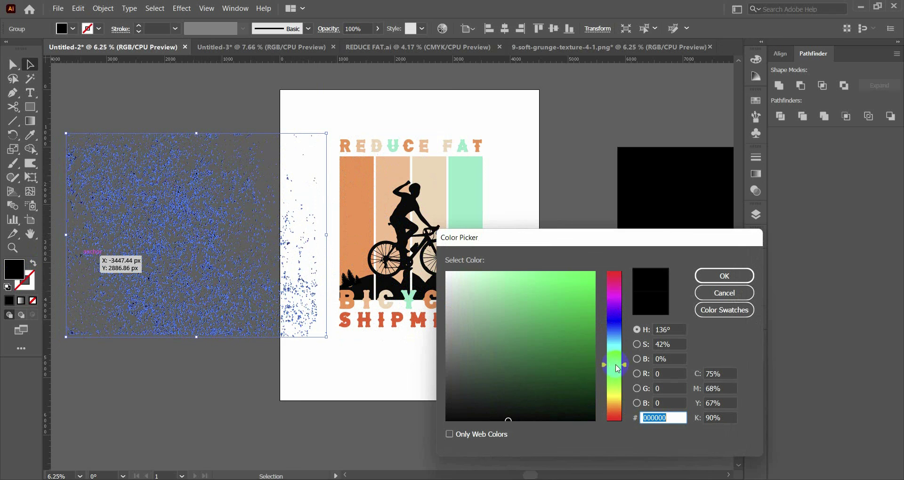
click(579, 276)
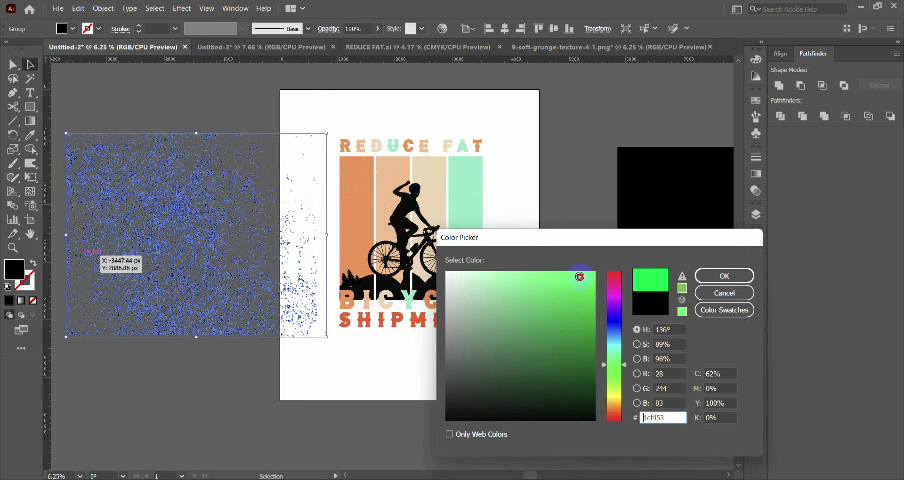
click(698, 278)
Set the texture aside and group all parts of the bicycle design with Ctrl+G
drag(204, 226, 206, 186)
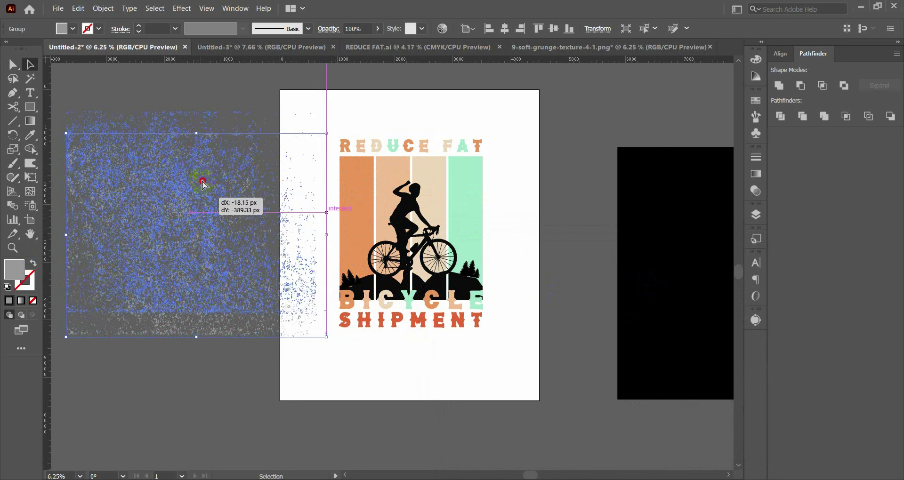
drag(323, 269, 240, 249)
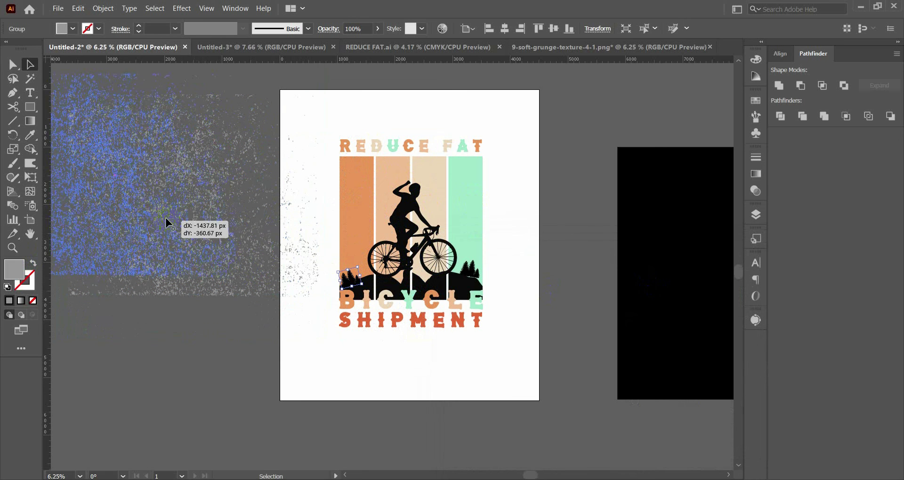
key(a)
drag(307, 115, 513, 349)
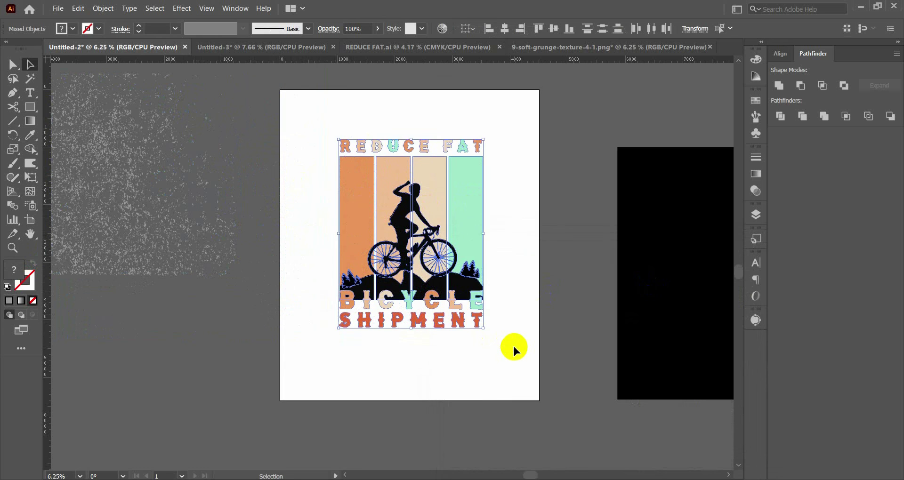
key(ctrl+g)
Lay the texture over the design, Magic Wand-select its green pieces and delete them
click(12, 65)
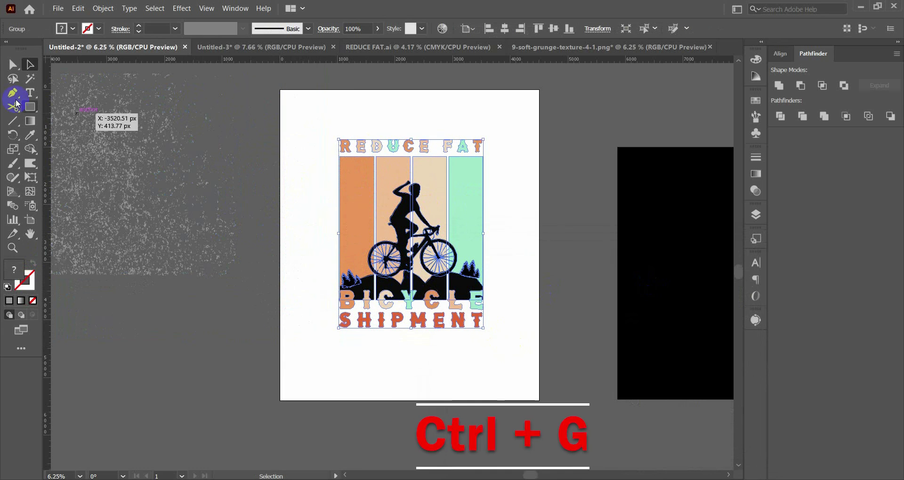
mouse_move(135, 150)
mouse_down()
mouse_move(447, 201)
mouse_move(445, 211)
mouse_up()
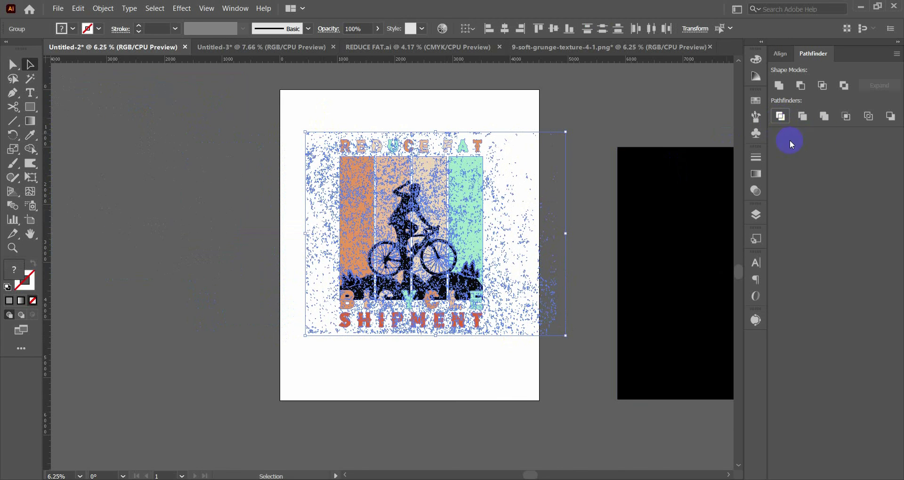
click(31, 78)
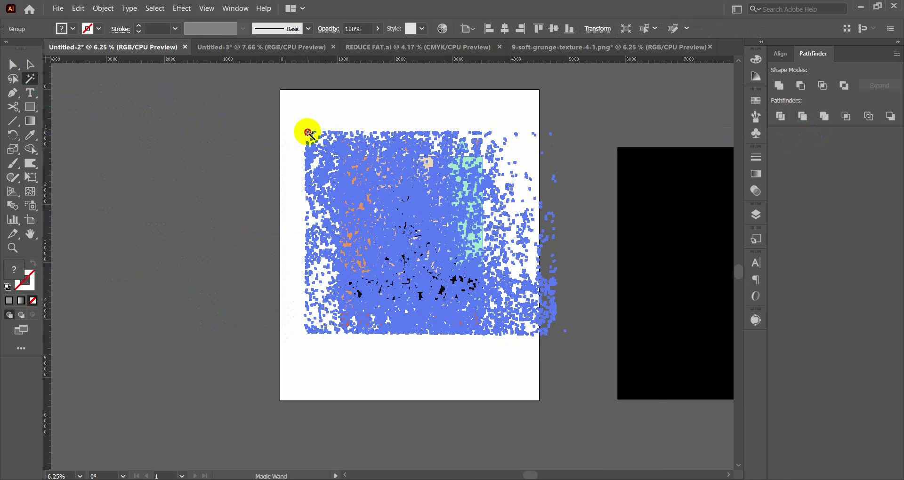
click(309, 134)
key(Delete)
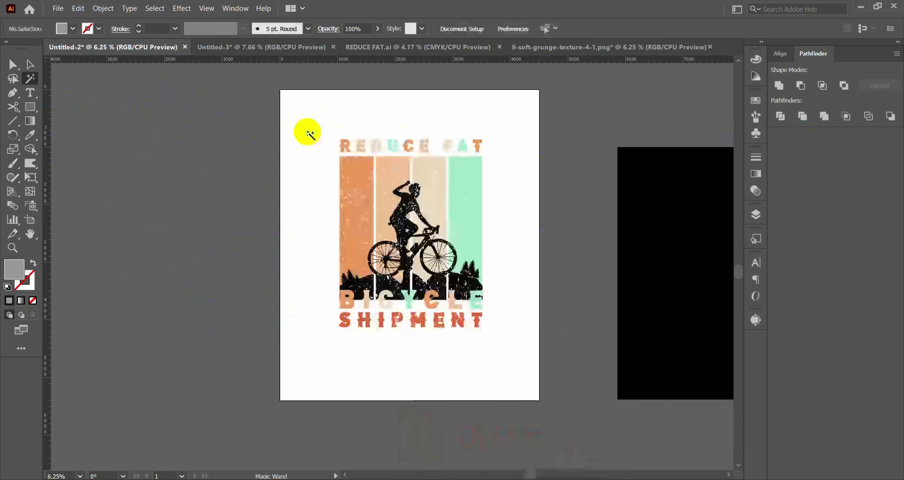
Move the distressed bicycle design off to the left of the artboard
scroll(330, 213, up, 4)
scroll(330, 214, down, 3)
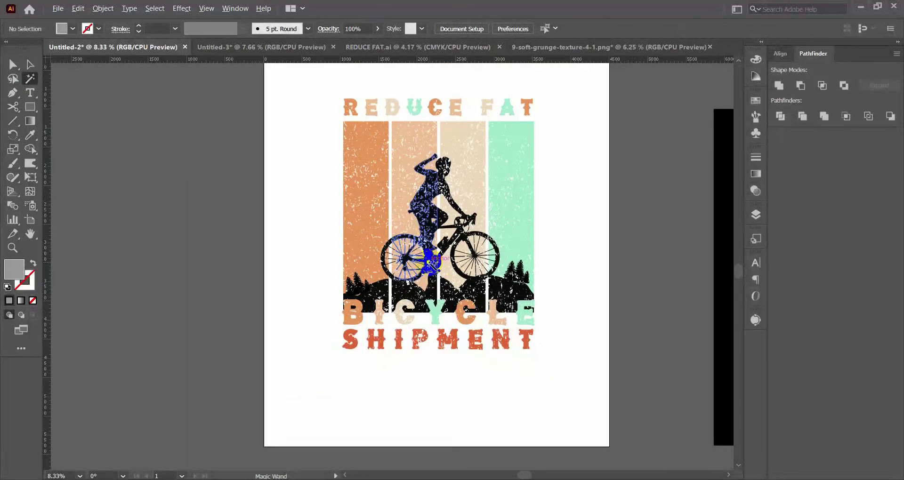
click(29, 65)
scroll(289, 188, down, 1)
scroll(288, 187, down, 1)
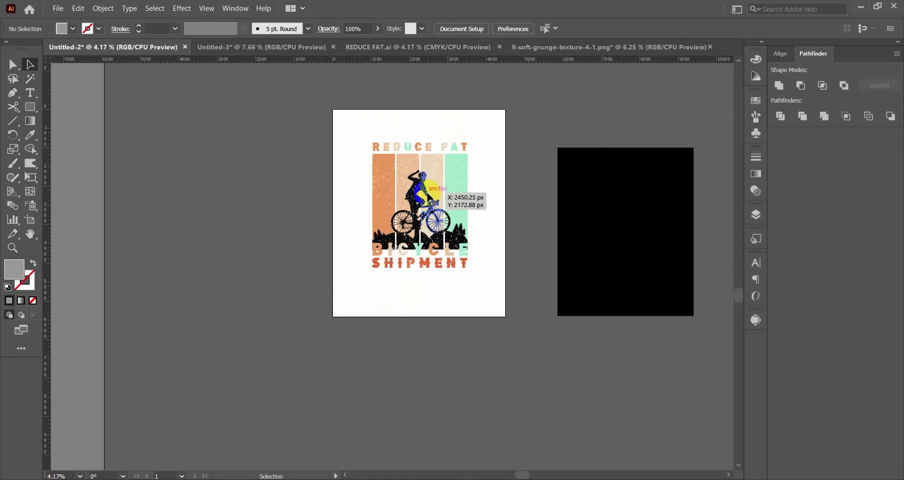
drag(410, 194, 190, 192)
Scale the black rectangle over the whole artboard, lock it with Ctrl+2, then unlock all
drag(607, 204, 419, 179)
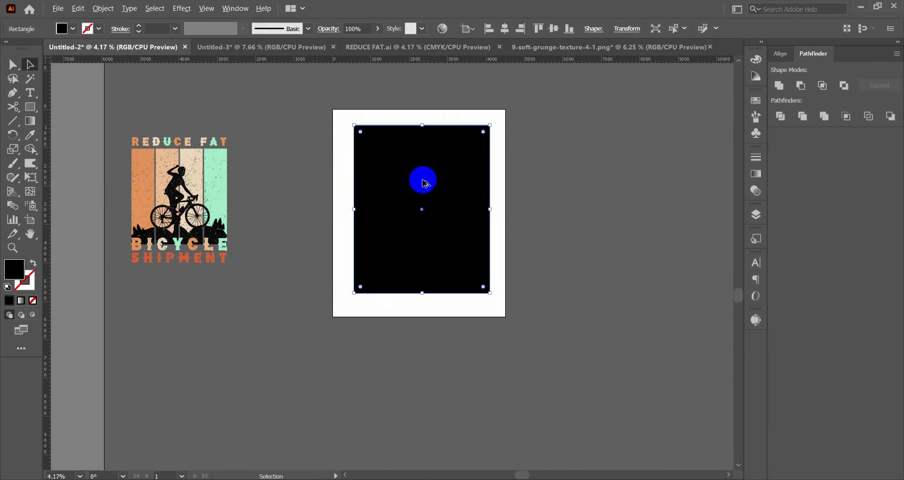
scroll(409, 200, up, 1)
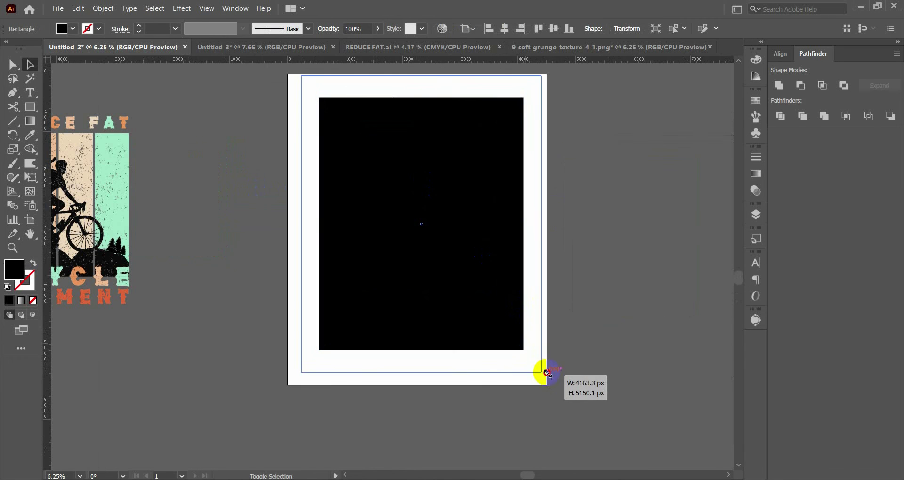
drag(524, 348, 552, 385)
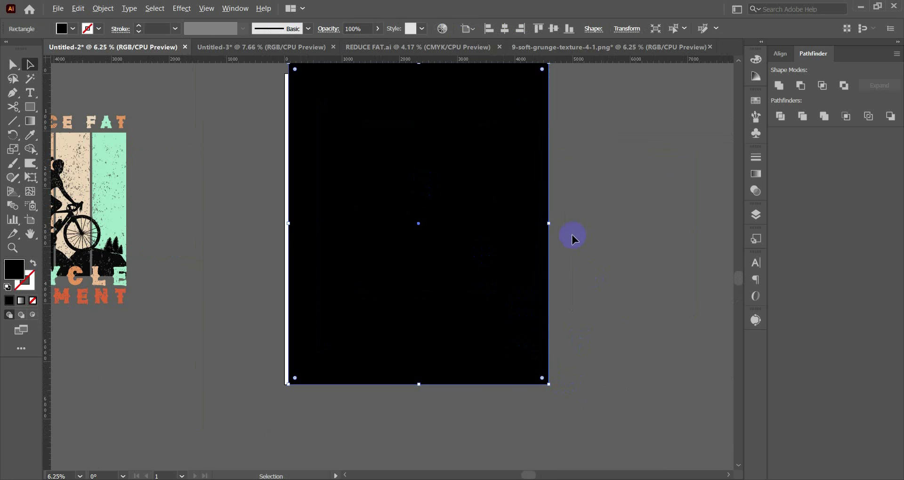
key(ctrl+2)
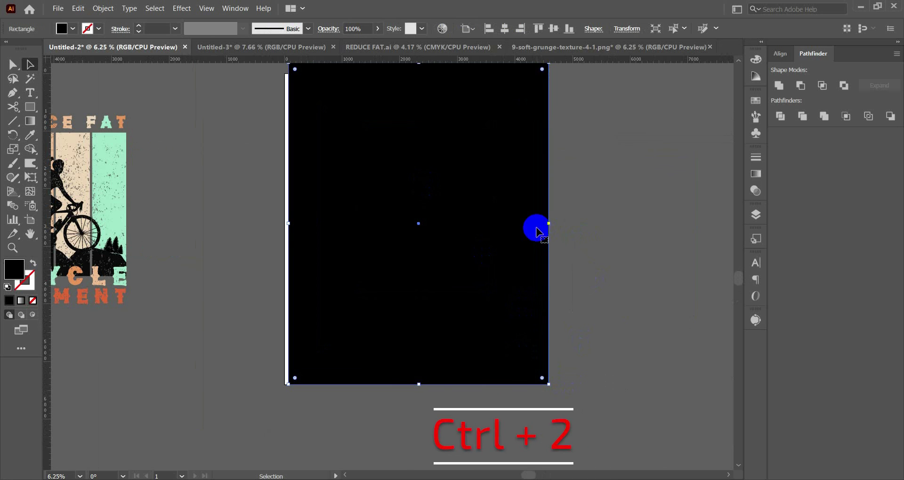
key(ctrl+2)
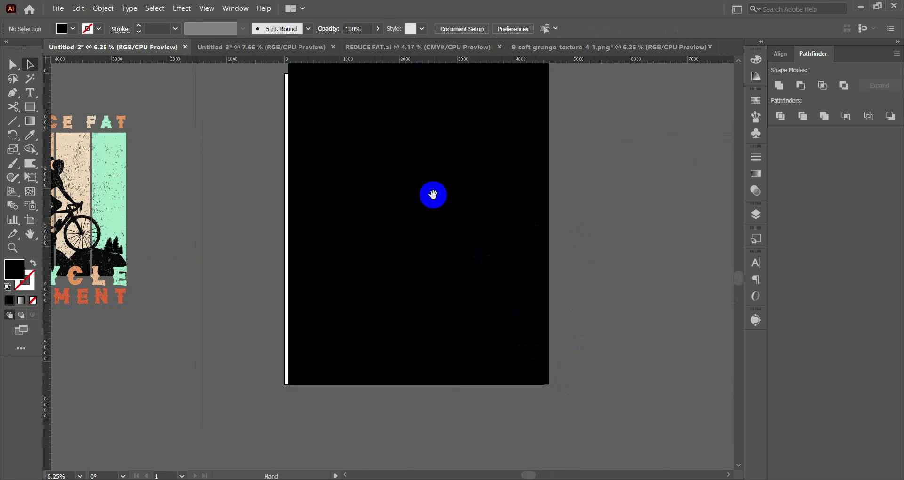
drag(431, 194, 509, 225)
key(ctrl+alt+2)
Drag the distressed design group onto the black background
click(182, 253)
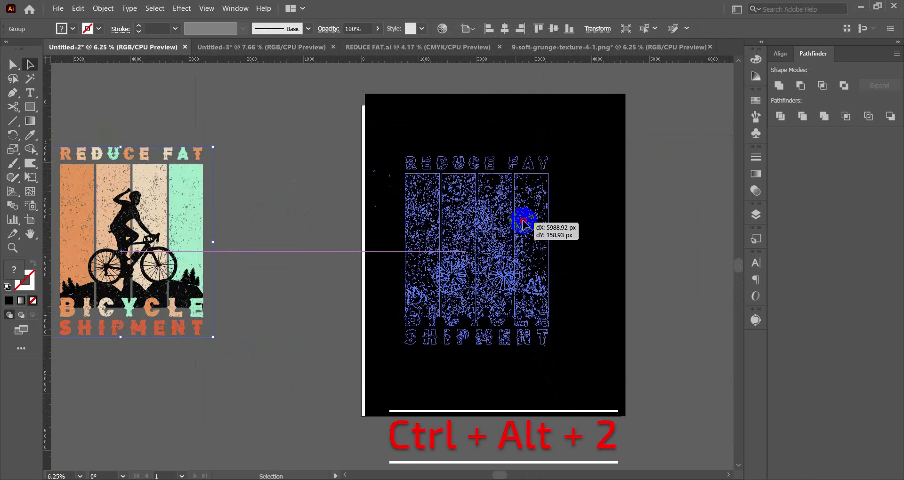
drag(182, 253, 541, 258)
click(659, 228)
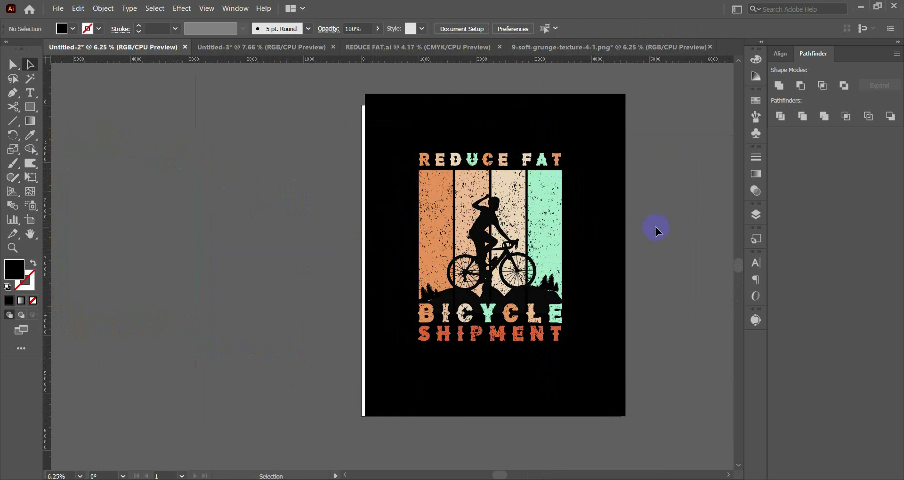
drag(657, 229, 574, 232)
Scale the design up from a corner to fill most of the page
click(492, 264)
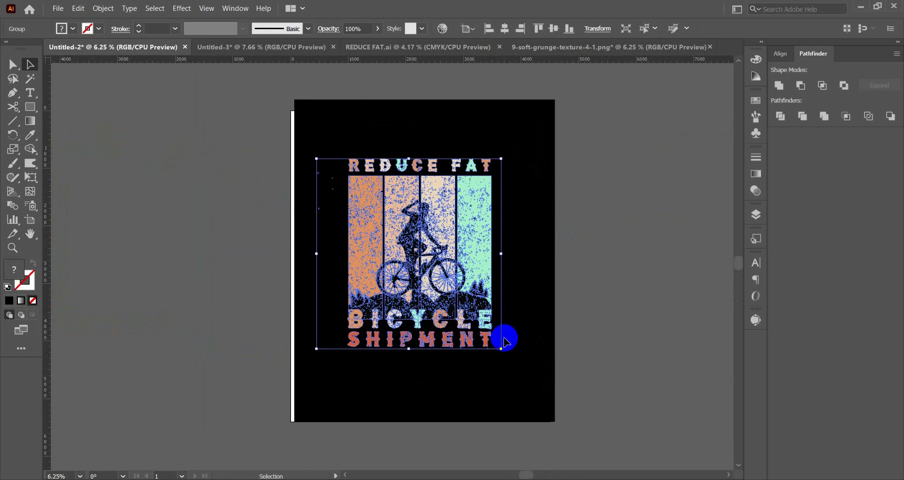
drag(501, 351, 555, 394)
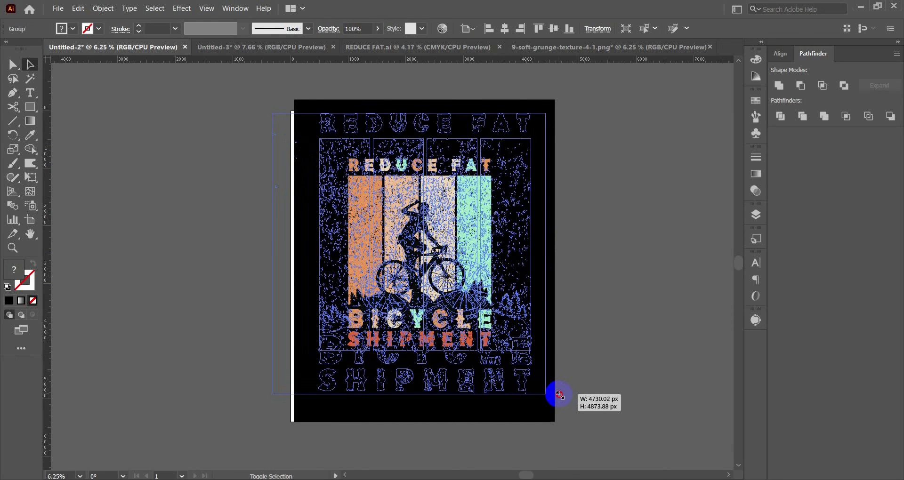
click(614, 267)
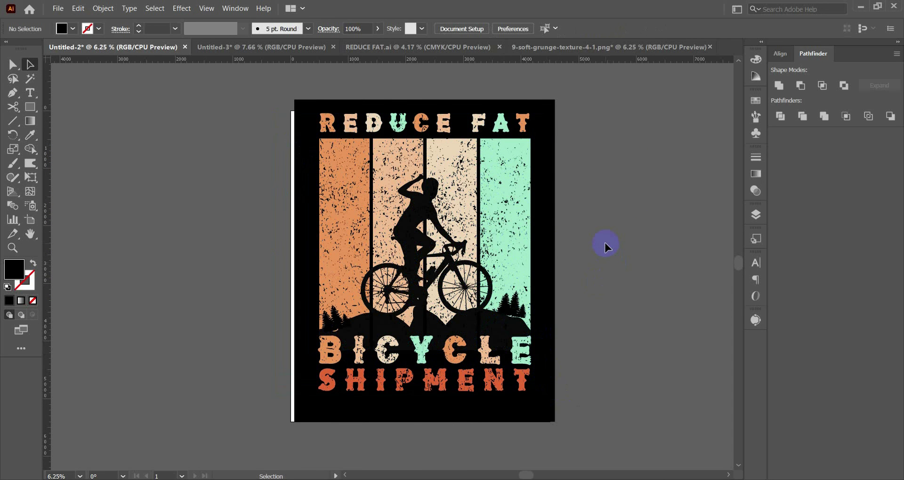
key(ctrl+minus)
drag(469, 225, 488, 230)
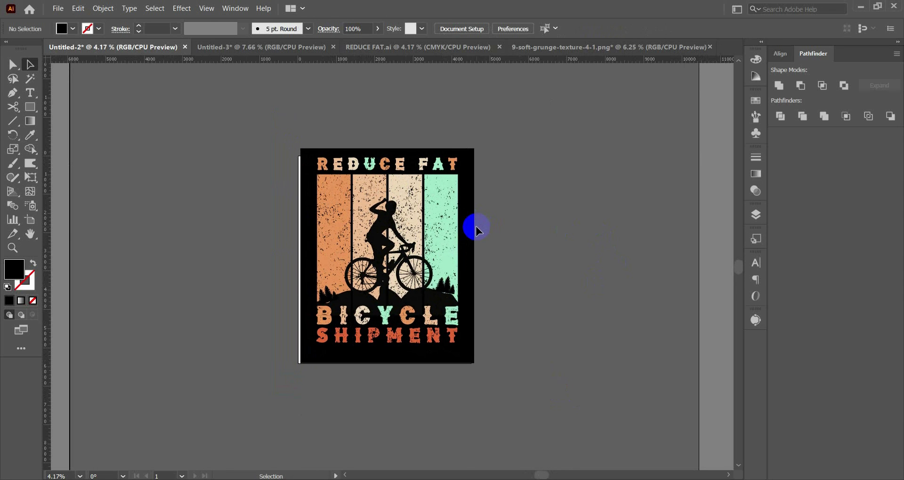
key(ctrl+plus)
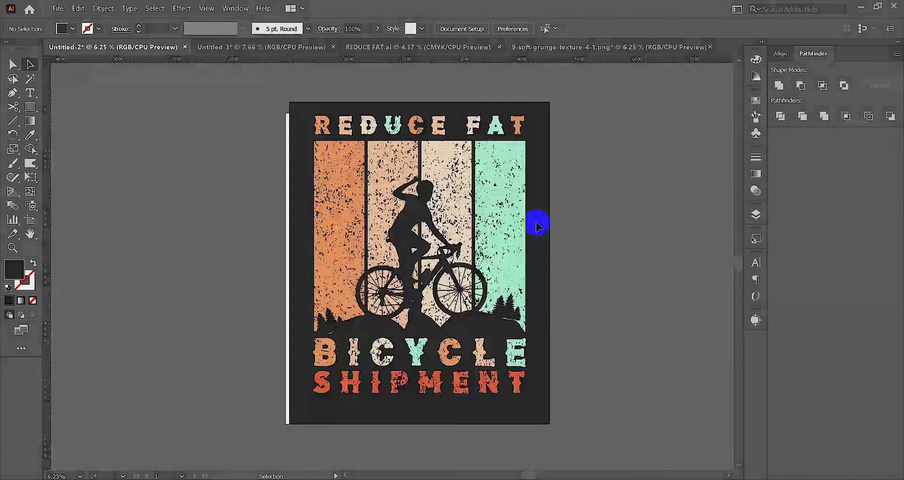